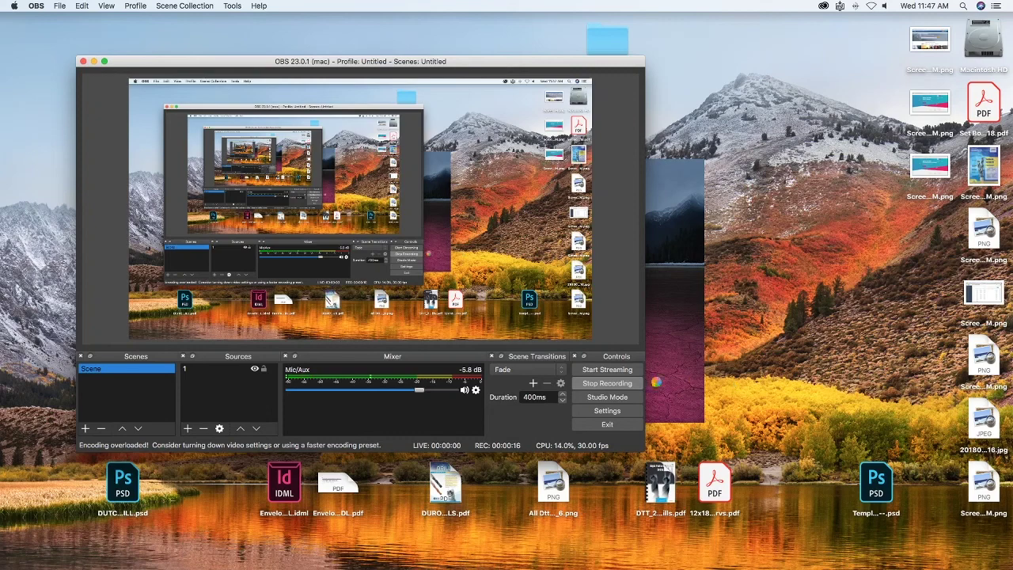
Minimize the OBS window and bring the launching Premiere Pro to the front from the Dock.
left_click(663, 219)
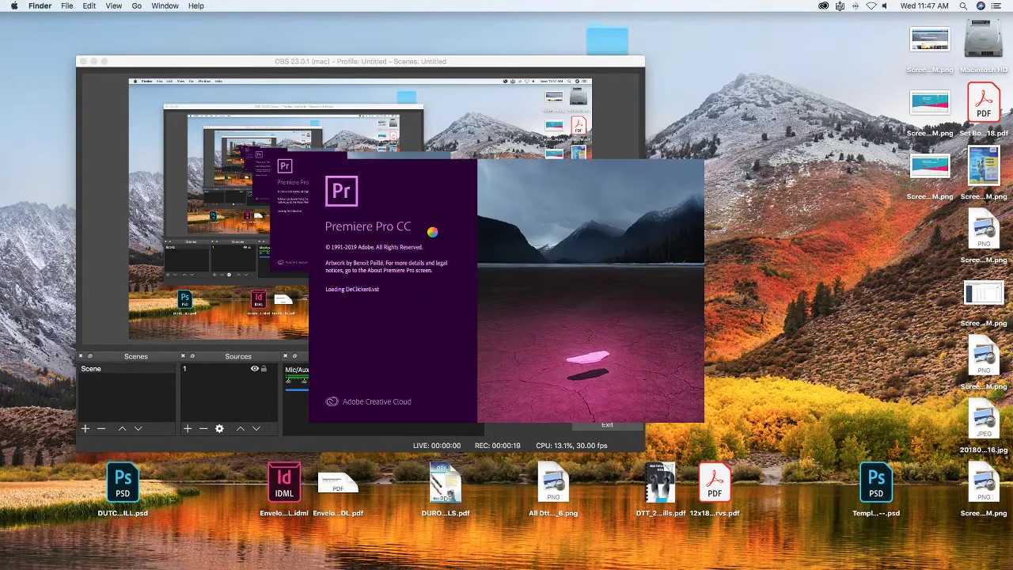
left_click(115, 63)
left_click(93, 61)
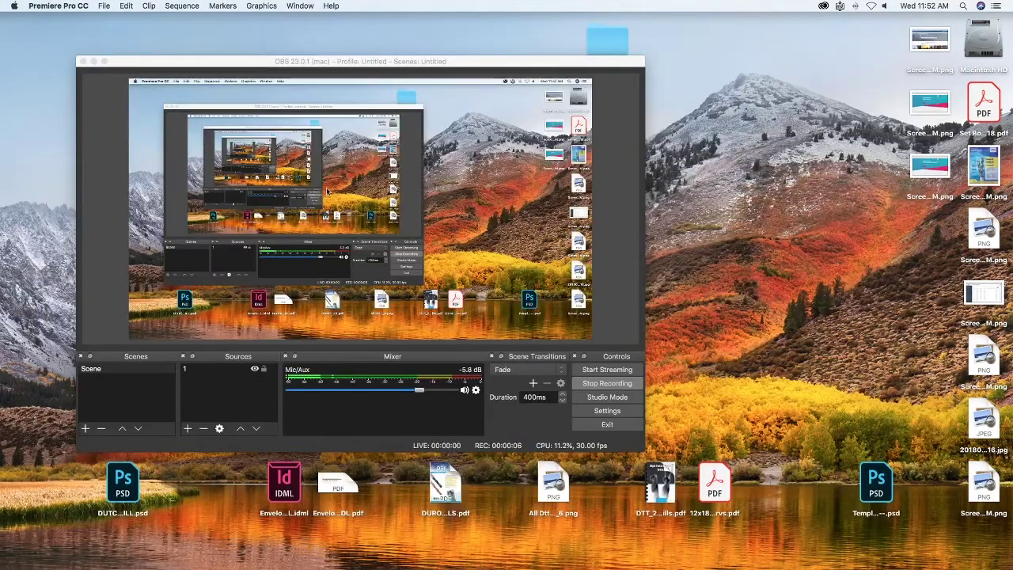
left_click(95, 70)
mouse_move(662, 556)
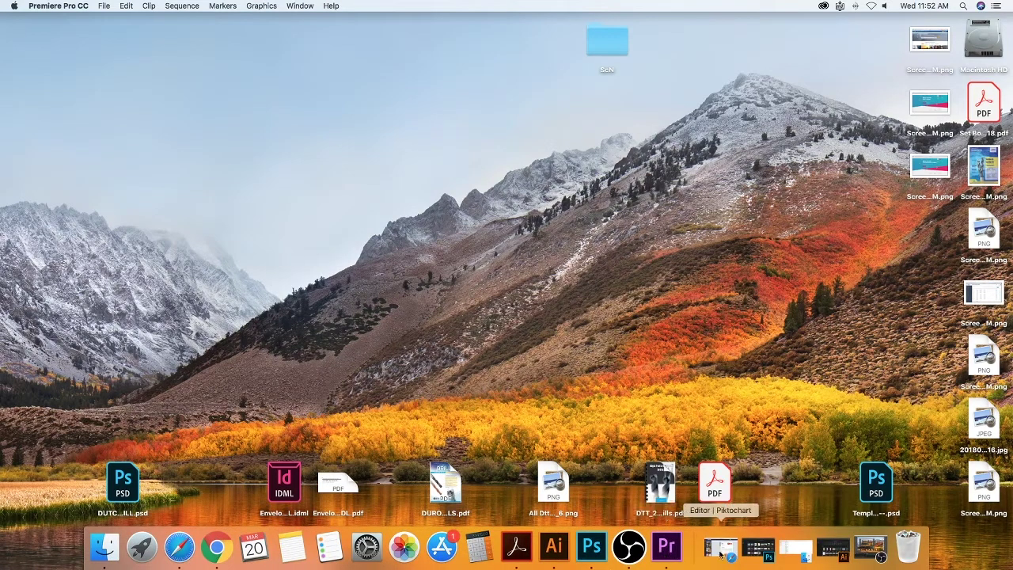
left_click(665, 554)
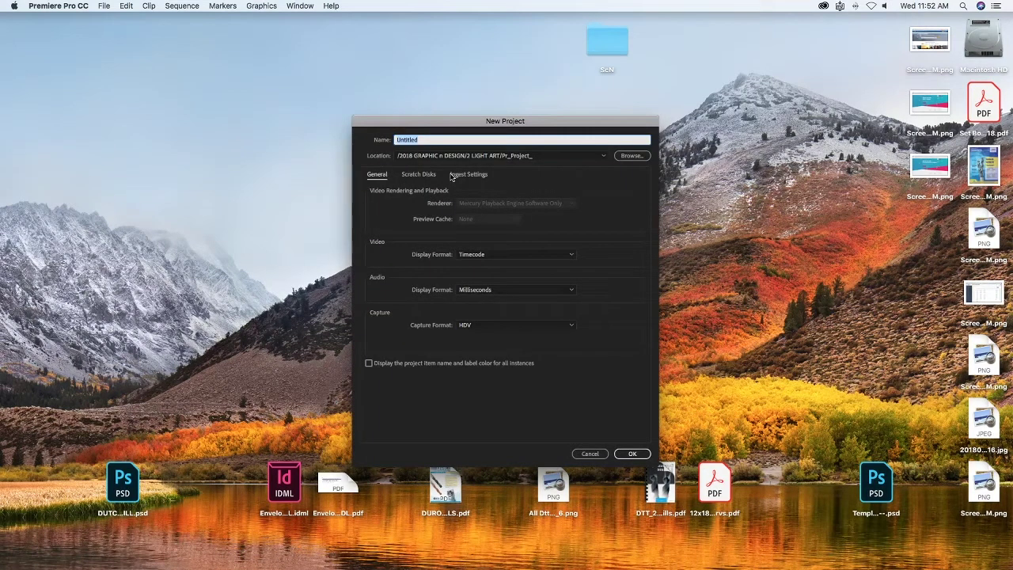
Create a project named 01, then open the Import dialog from the Project panel.
type("01")
left_click(636, 455)
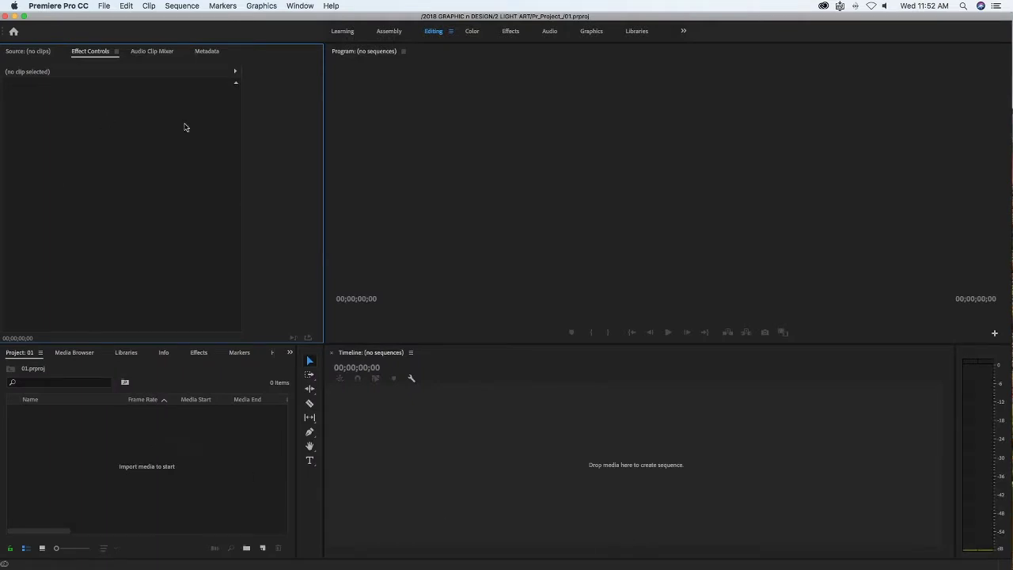
left_click(168, 461)
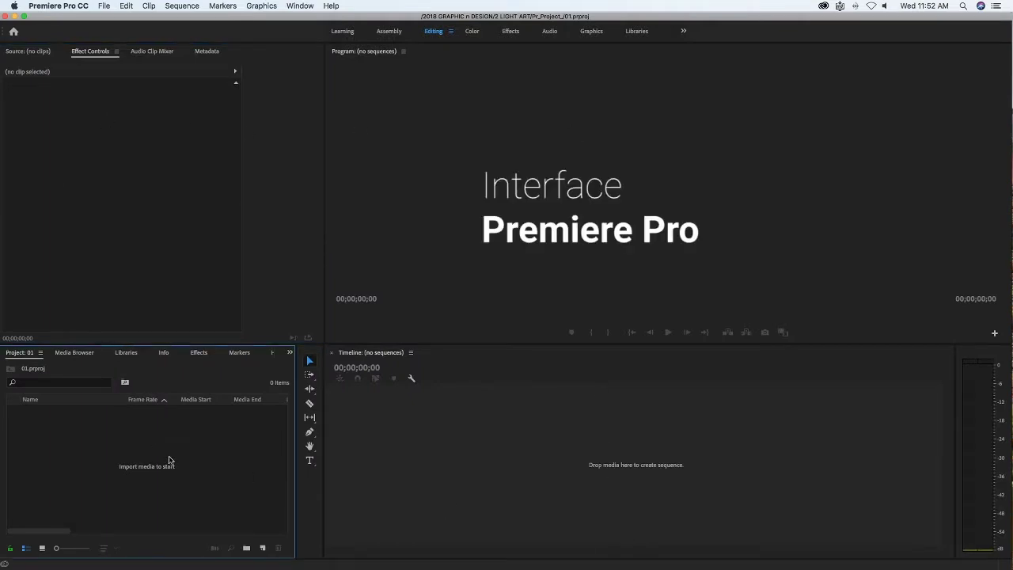
right_click(184, 456)
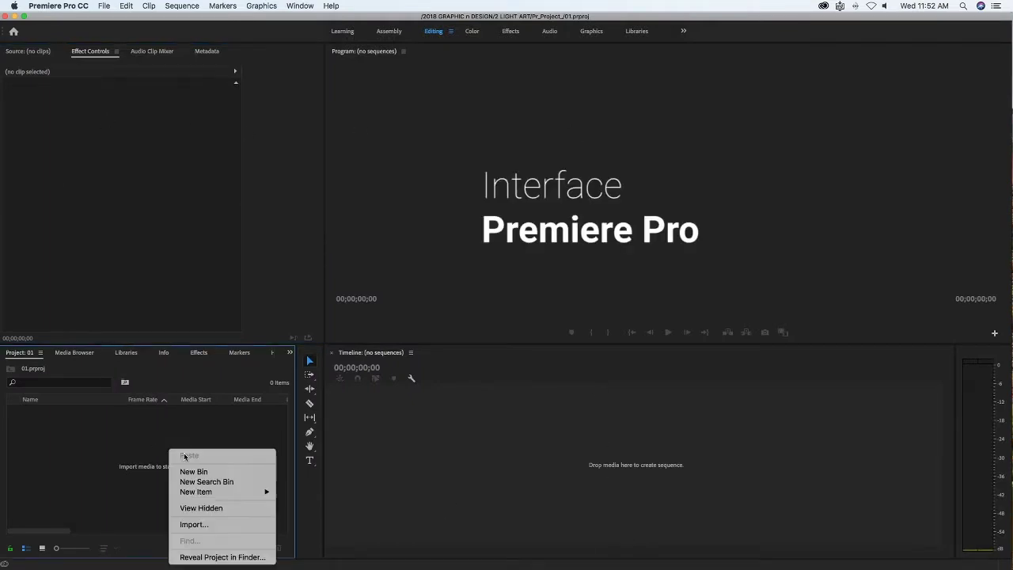
left_click(201, 527)
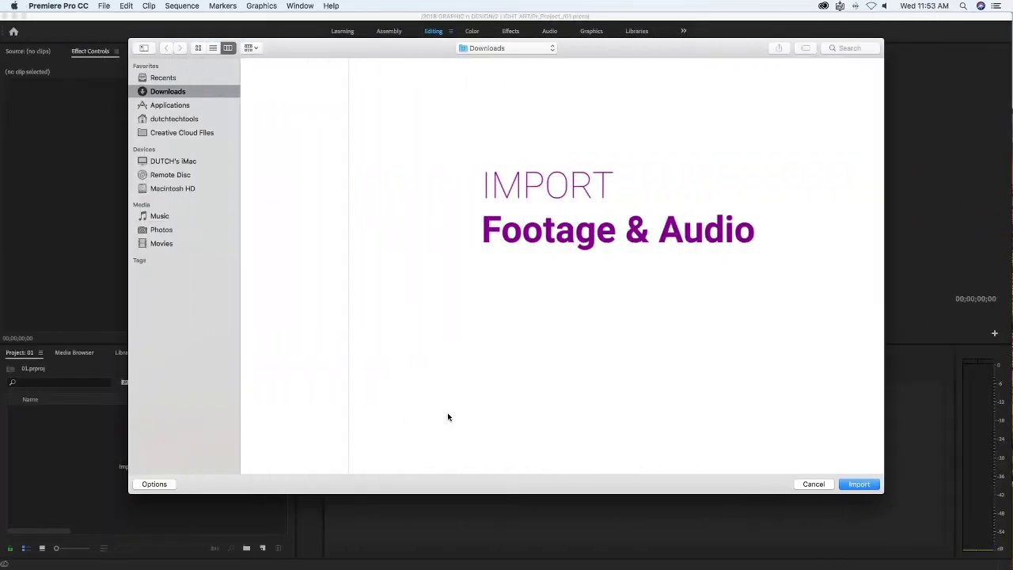
left_click(174, 119)
left_click(265, 111)
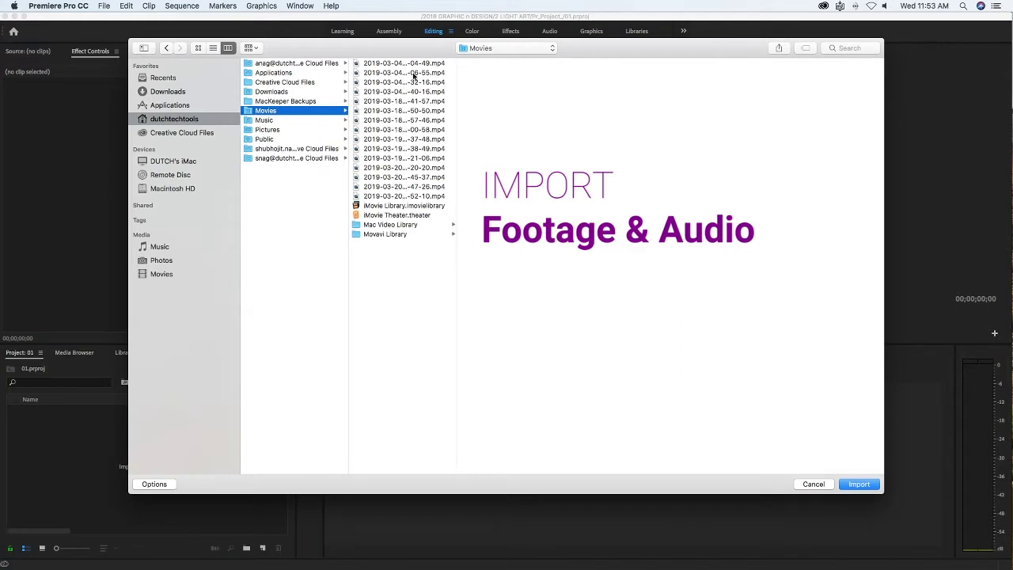
left_click_drag(458, 95, 515, 95)
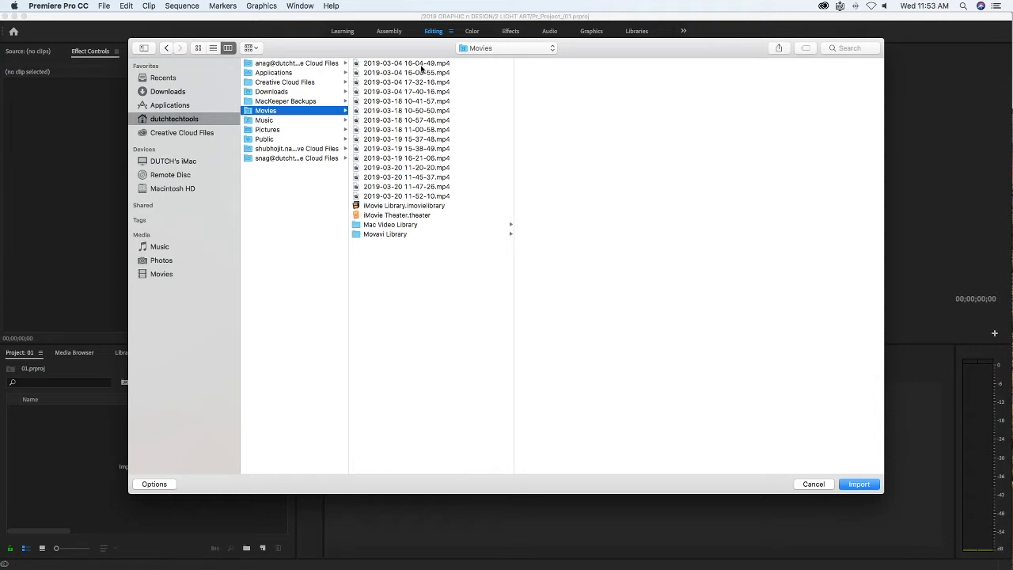
left_click(412, 148)
left_click(700, 220)
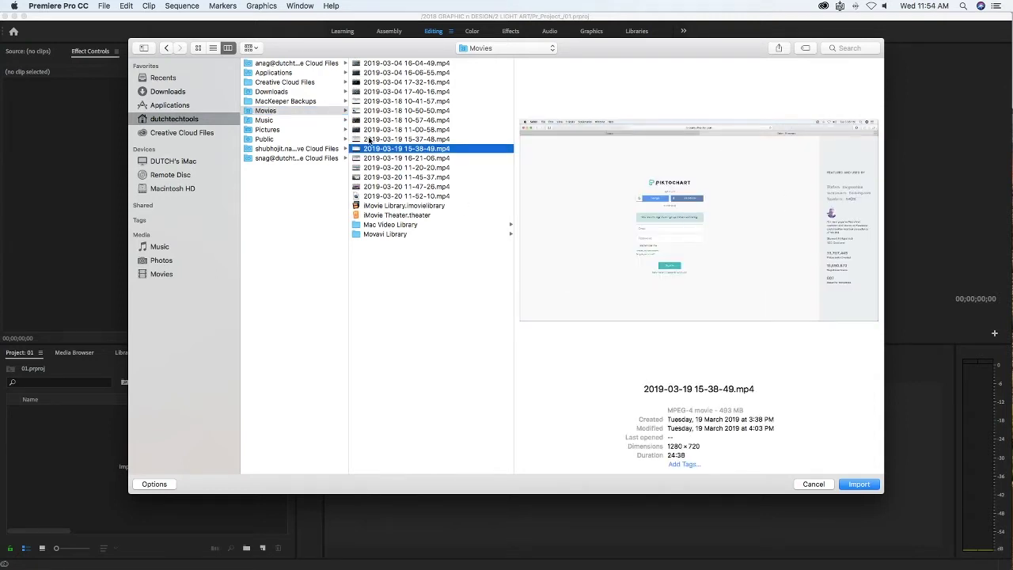
Import the four 2019-03-20 mp4 recordings, from 11-20-20 onward.
left_click(409, 168)
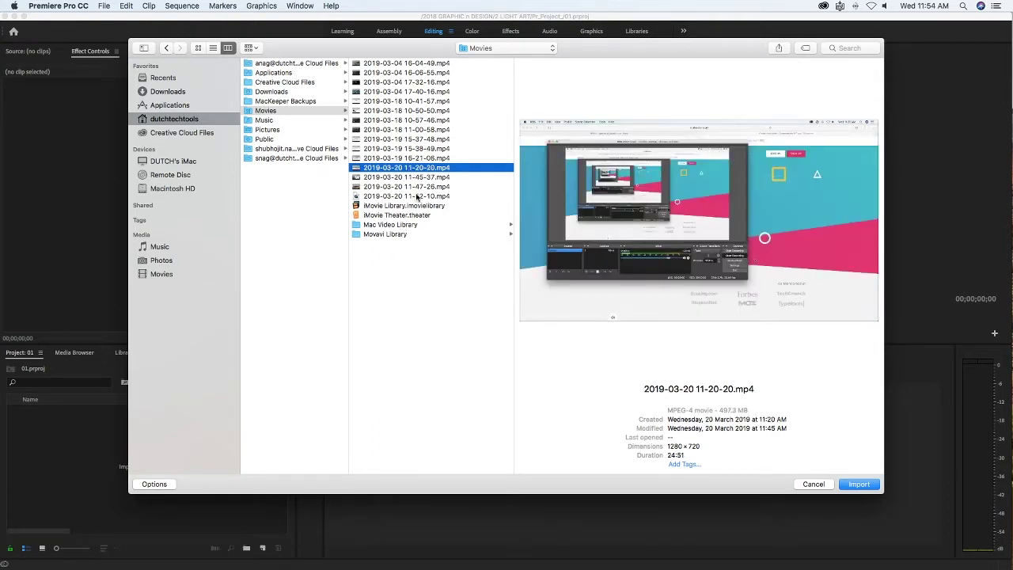
left_click(417, 197, "shift")
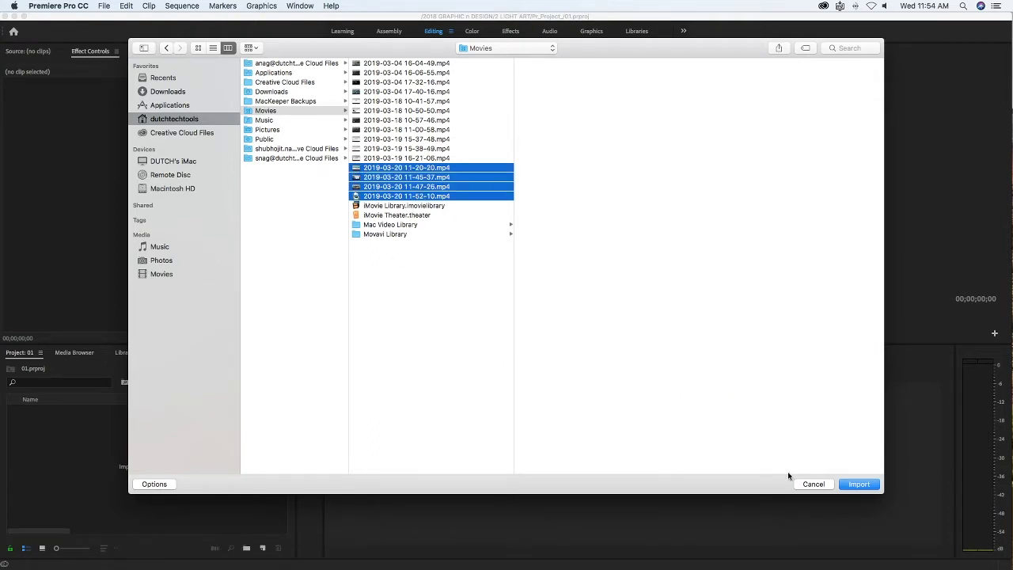
left_click(866, 486)
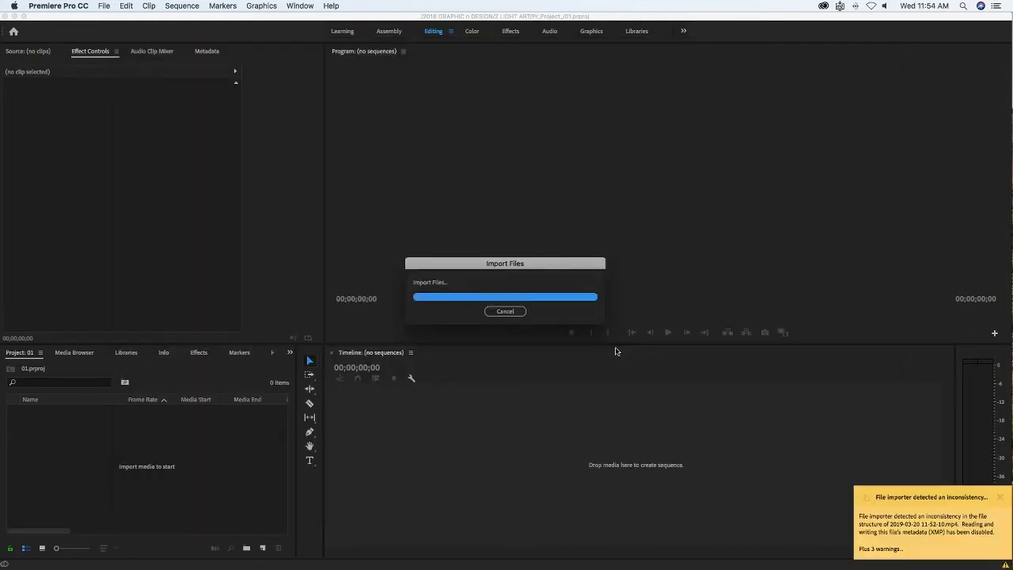
Dismiss the inconsistency warning and the import failure, then select the three imported clips.
left_click(999, 498)
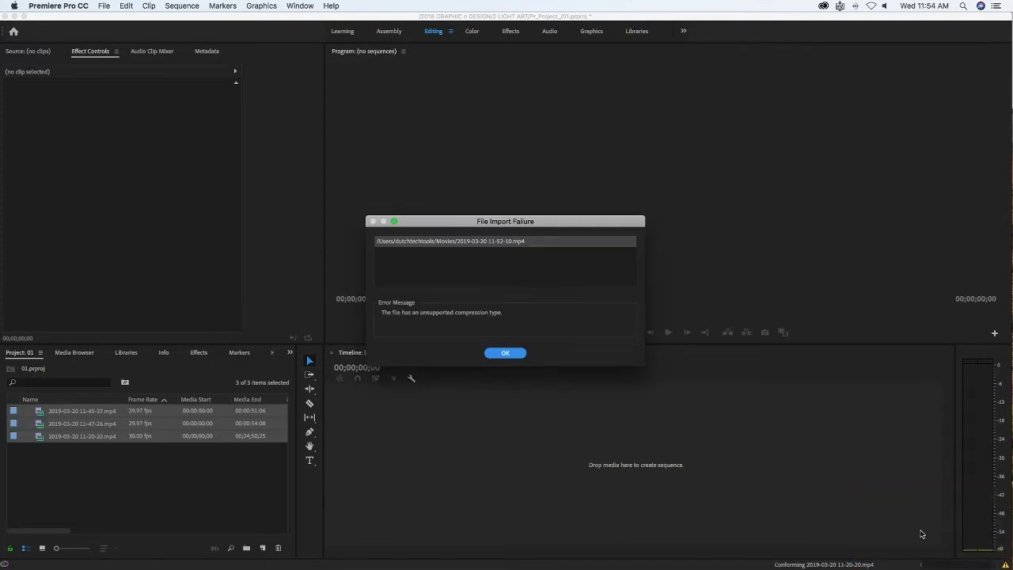
left_click(518, 355)
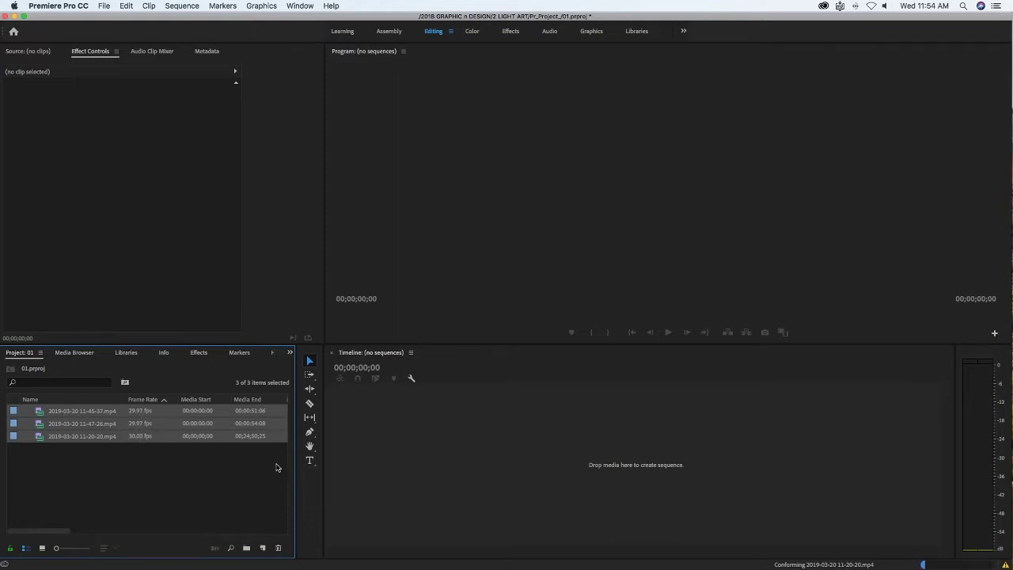
left_click(206, 467)
left_click(87, 441)
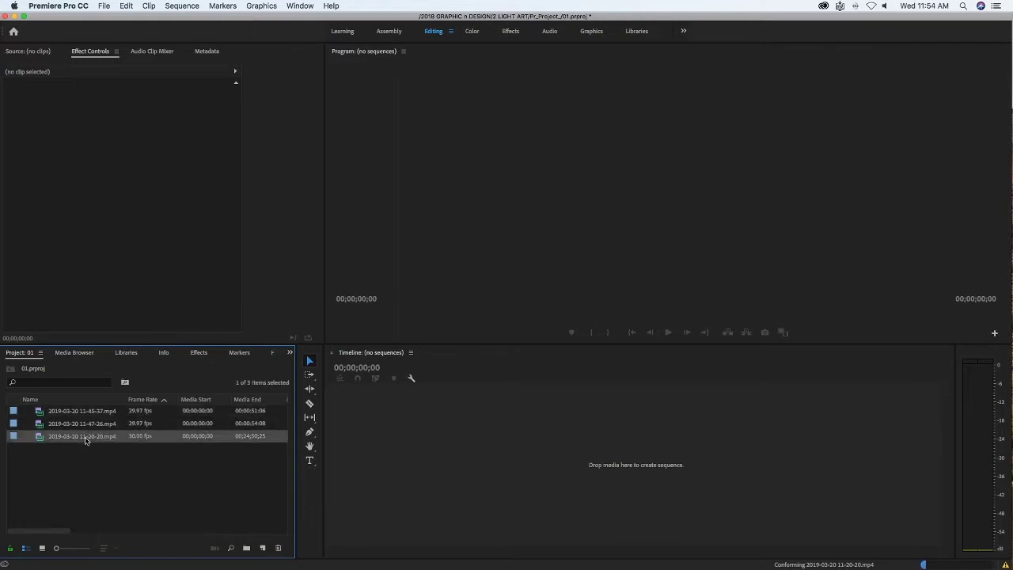
left_click_drag(80, 449, 101, 417)
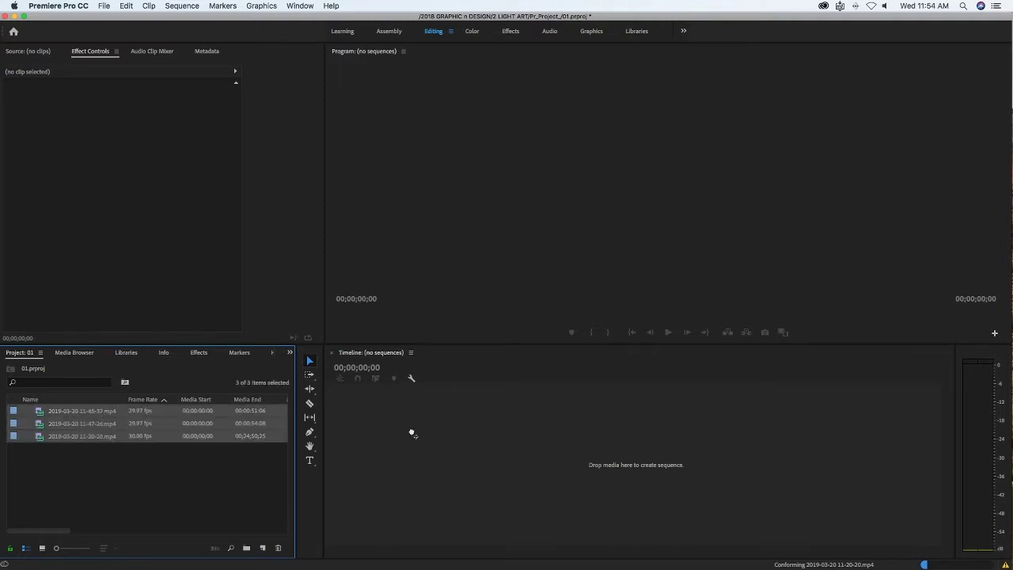
Build a new sequence from the three clips and zoom the timeline to view it.
left_click_drag(411, 433, 412, 431)
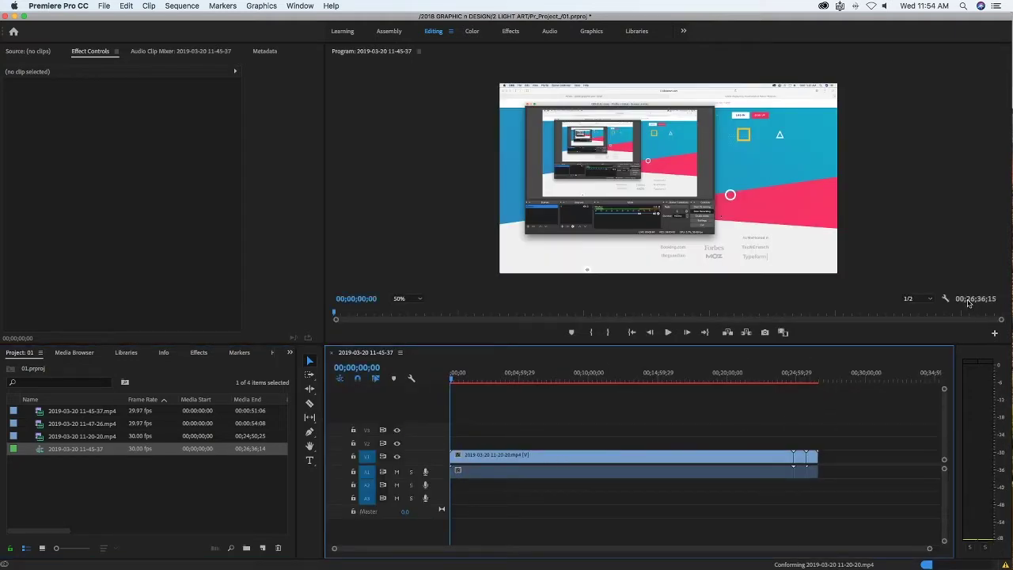
left_click_drag(452, 382, 451, 381)
left_click_drag(334, 550, 559, 557)
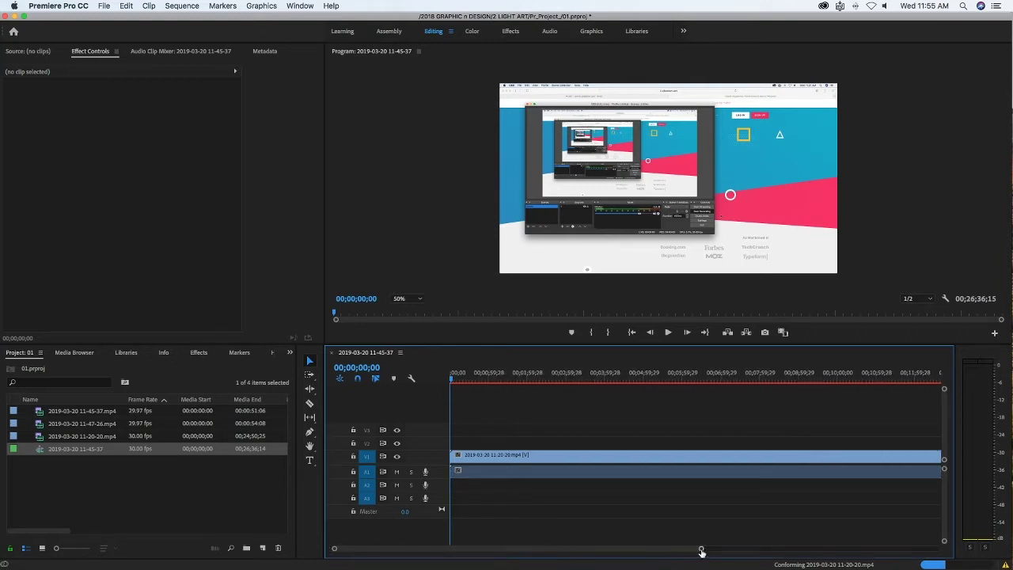
left_click_drag(701, 552, 588, 536)
left_click_drag(368, 546, 371, 547)
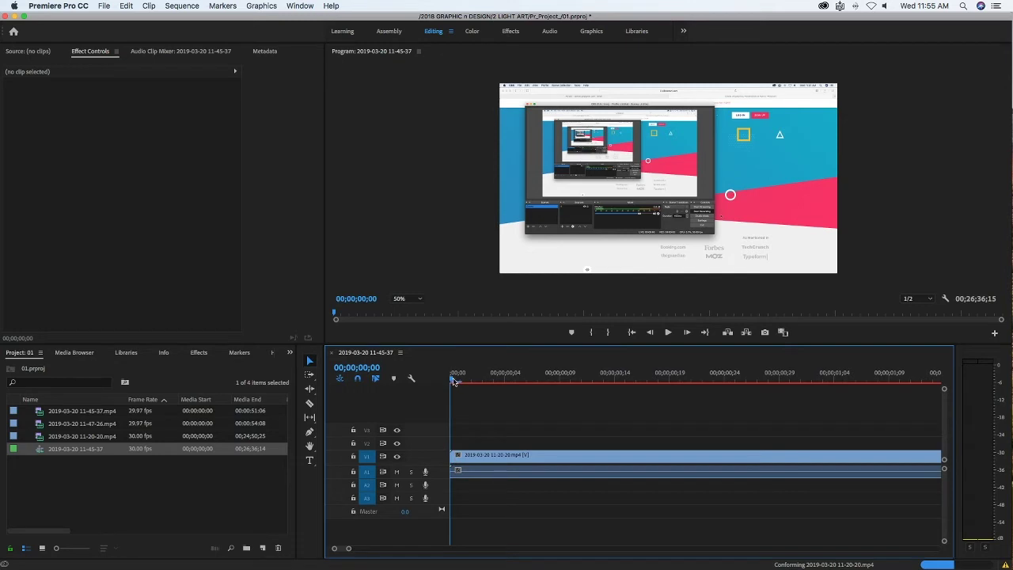
Park the playhead at 00;00;03;09 and unlink the clip's audio from its video.
key("space")
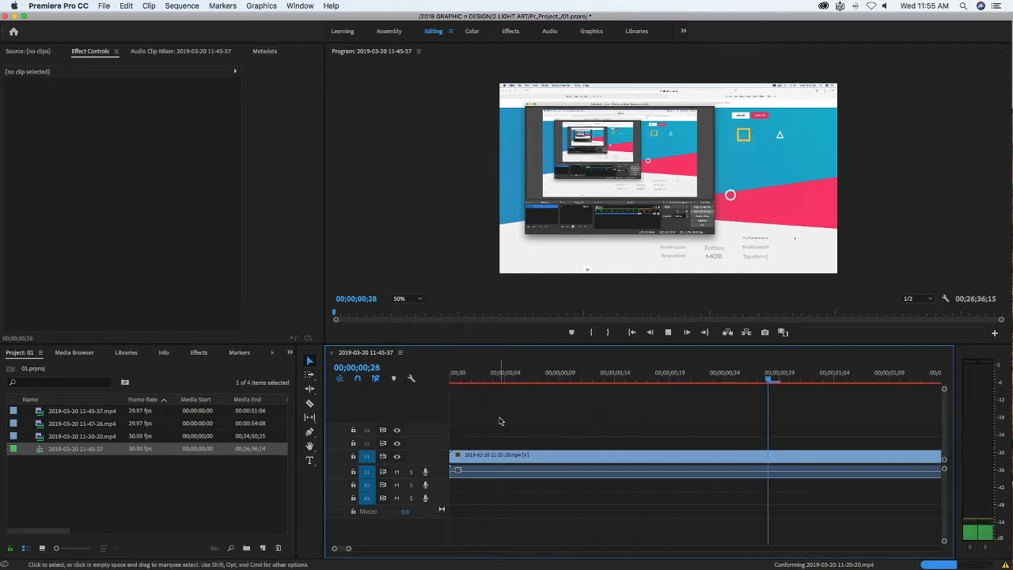
key("space")
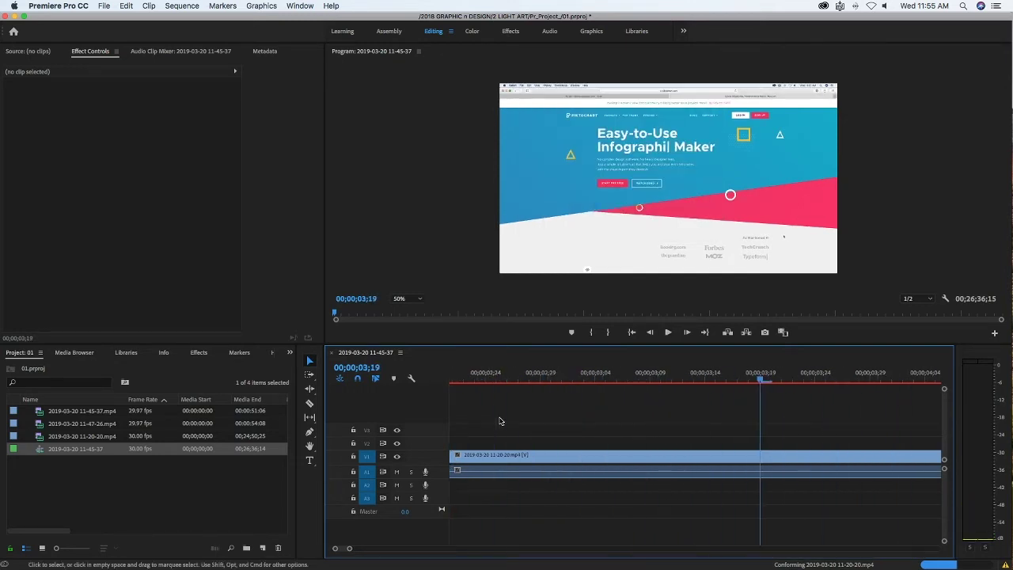
left_click_drag(761, 381, 629, 390)
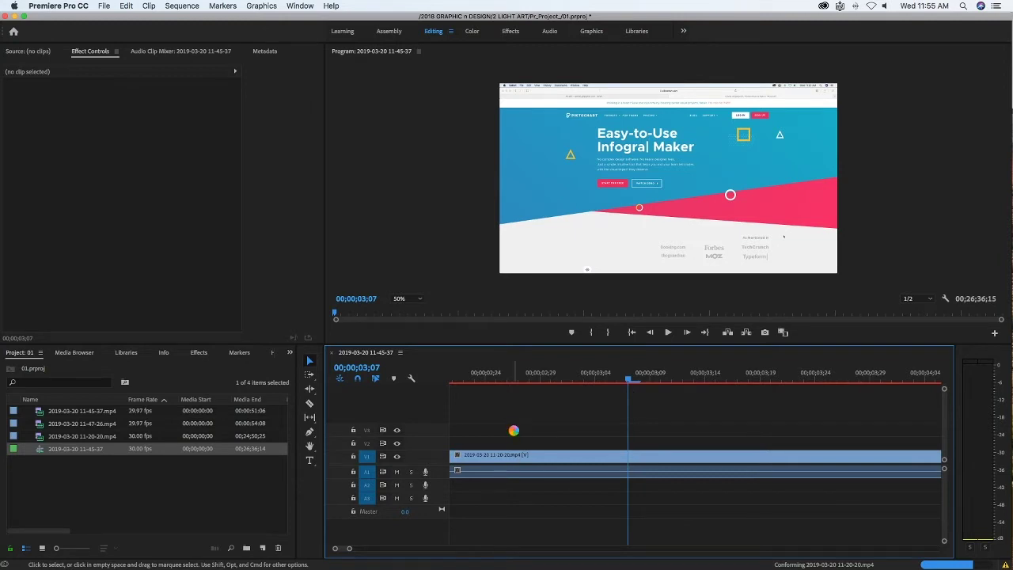
right_click(515, 456)
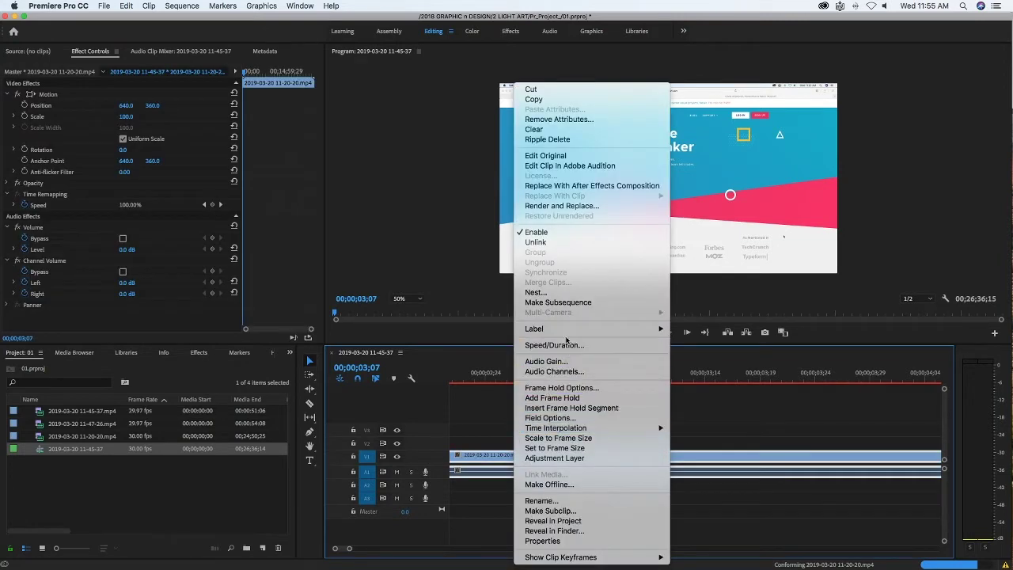
left_click(572, 244)
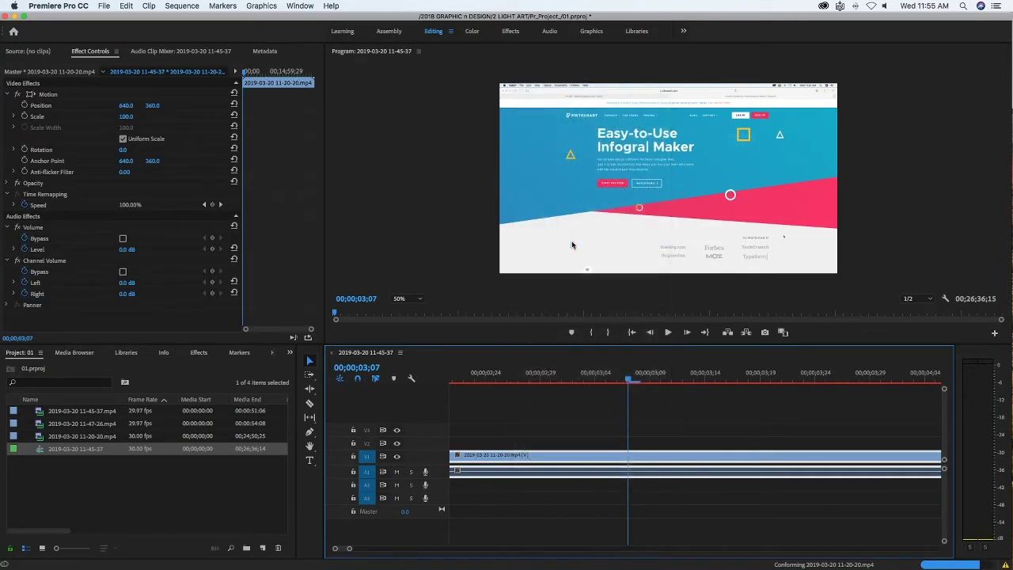
Cut the clip at the playhead, delete the opening piece, and move the rest to 00;00.
left_click(310, 403)
left_click(638, 456)
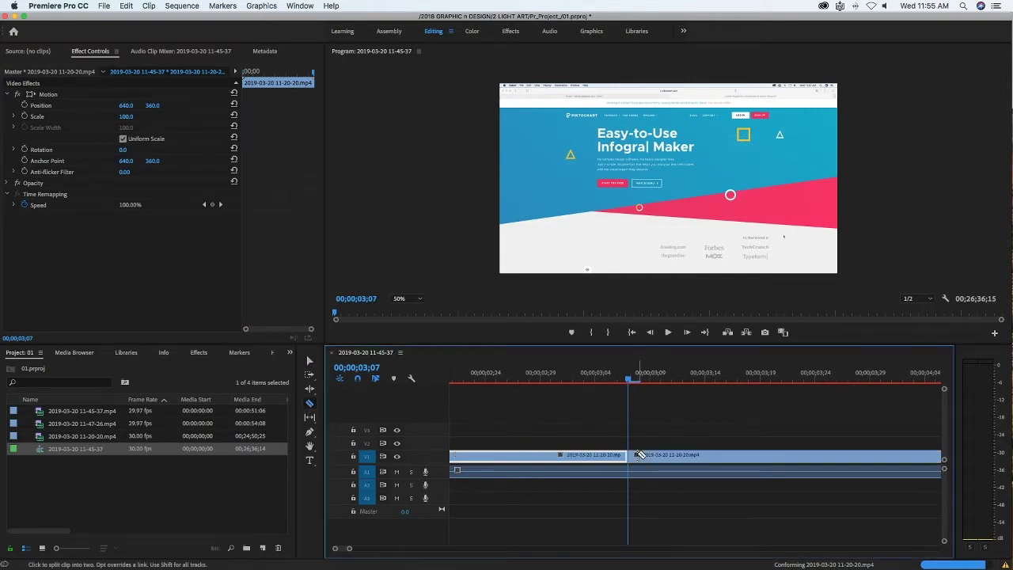
left_click(310, 360)
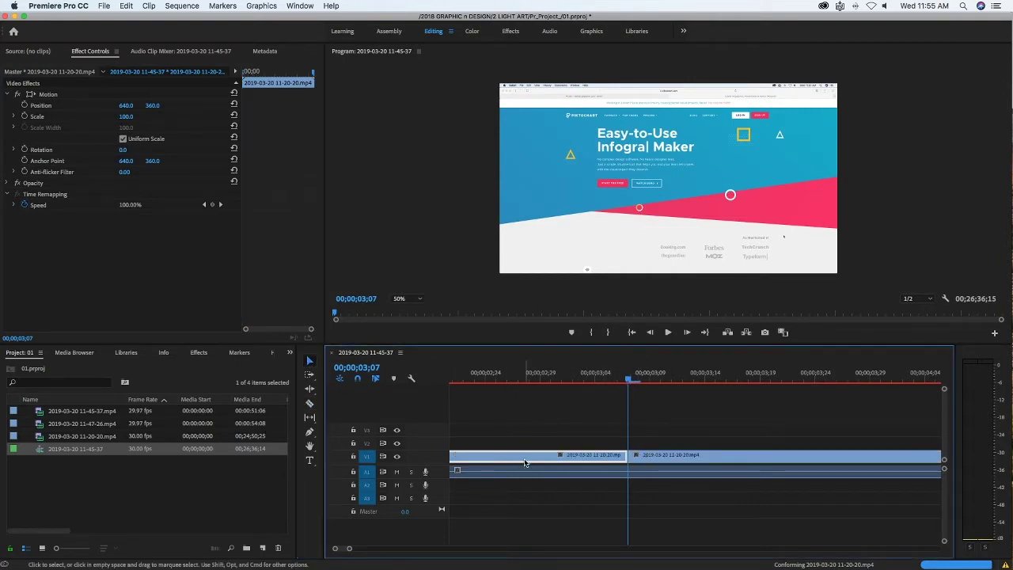
left_click(528, 457)
key("Delete")
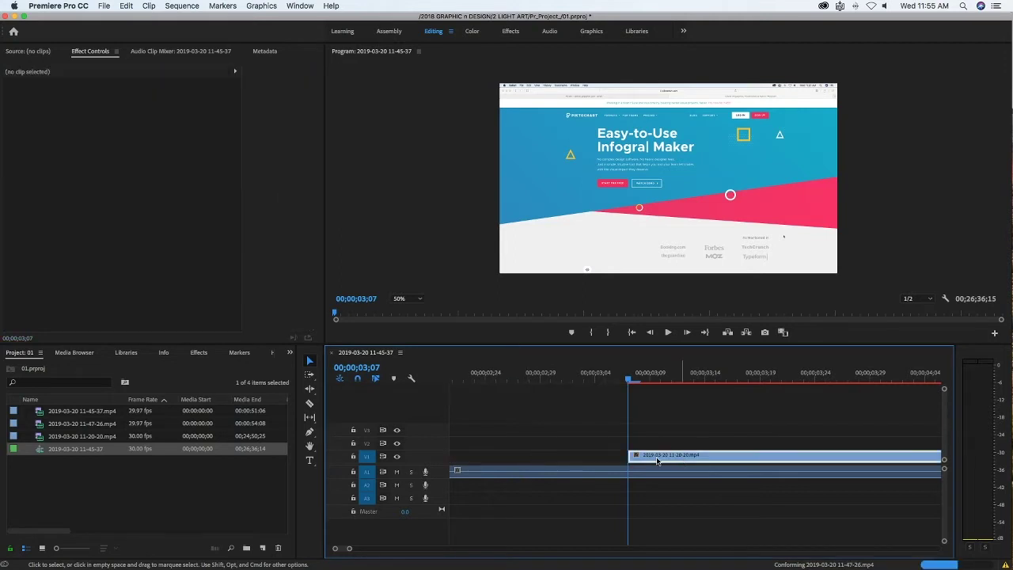
mouse_move(667, 461)
left_mouse_down()
mouse_move(488, 464)
mouse_move(507, 465)
left_mouse_up()
left_click_drag(629, 379, 450, 380)
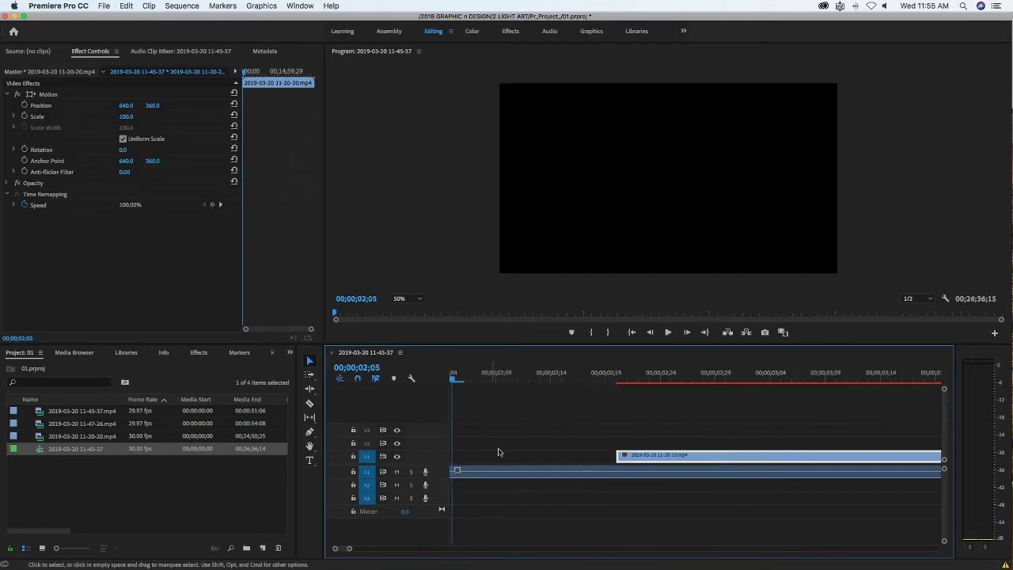
left_click_drag(353, 552, 542, 549)
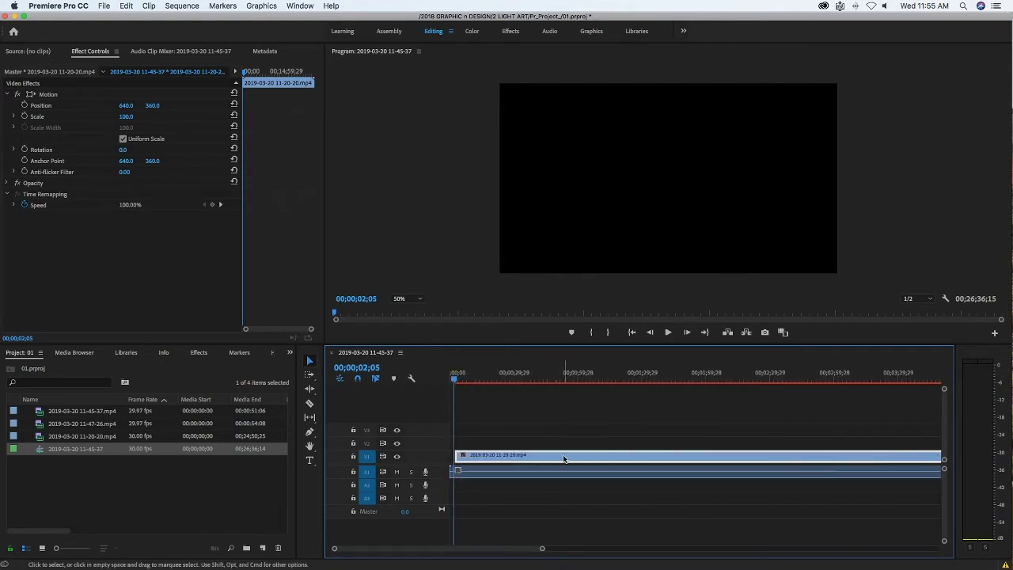
left_click_drag(563, 460, 554, 458)
Play the sequence from the start and scrub ahead to the Piktochart intro frame.
key("Home")
key("space")
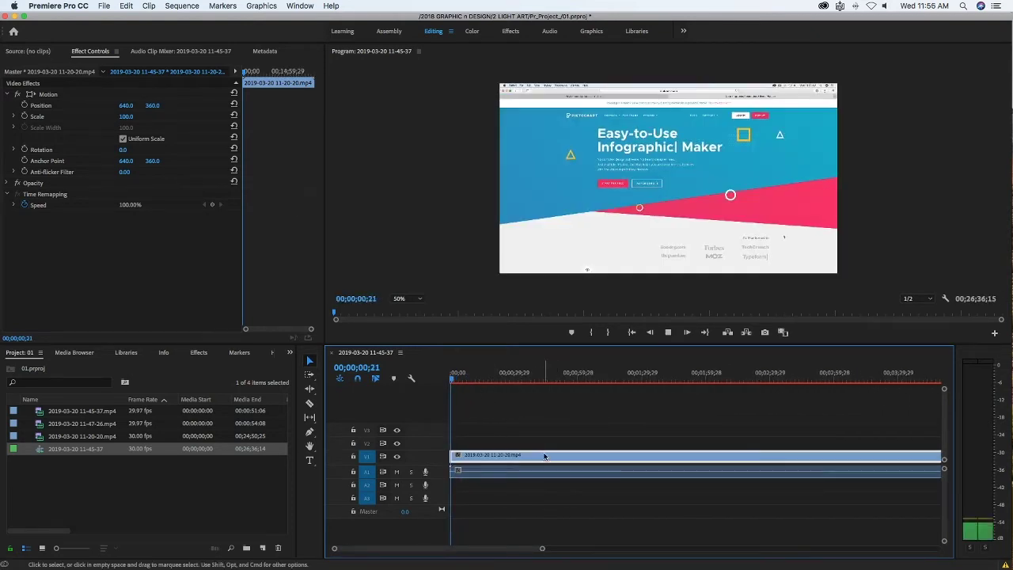
left_click_drag(479, 380, 677, 397)
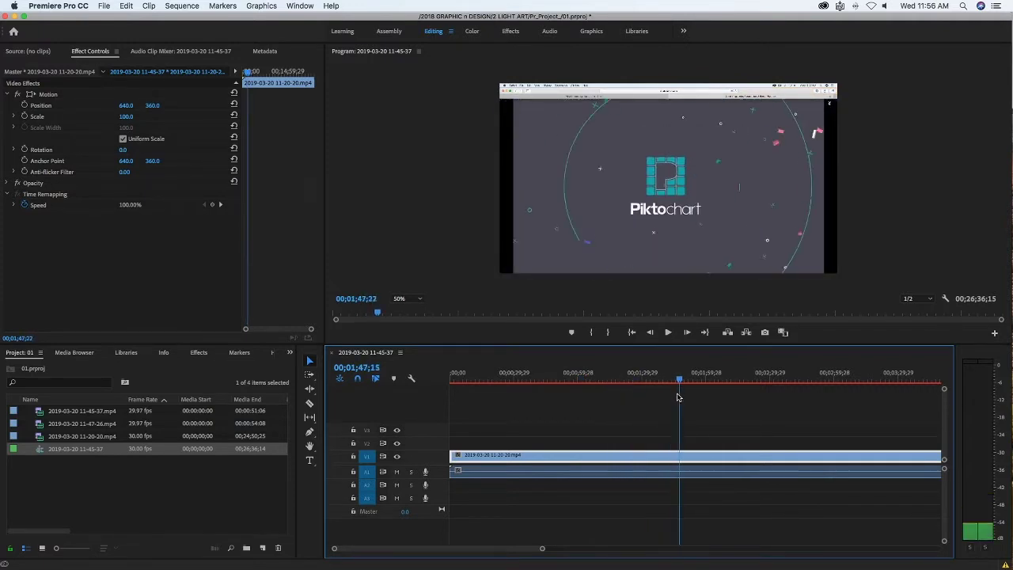
mouse_move(677, 398)
left_mouse_down()
mouse_move(686, 398)
mouse_move(677, 397)
left_mouse_up()
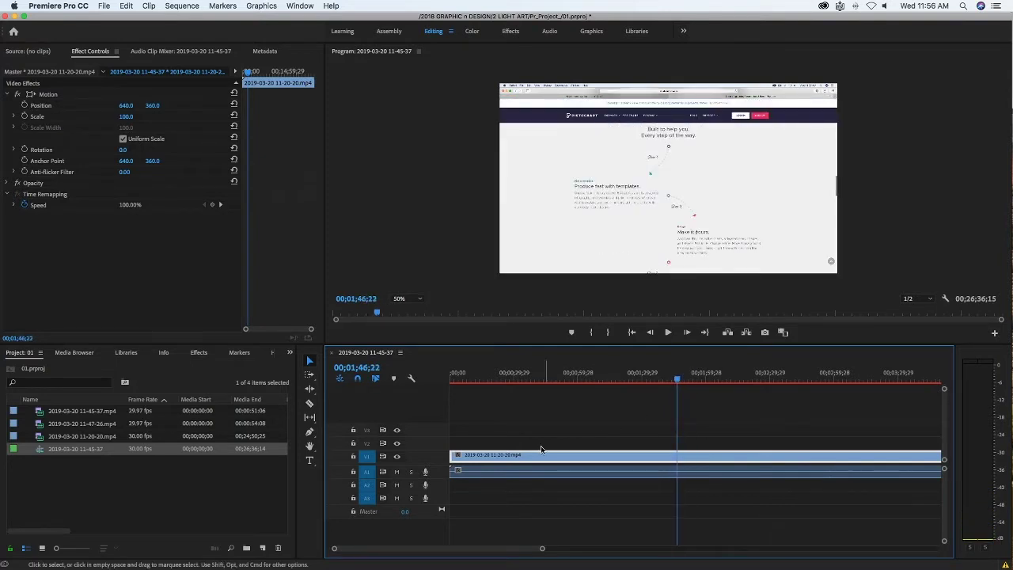
Increase the clip's Scale in Effect Controls and replay the opening seconds to check framing.
left_click(129, 116)
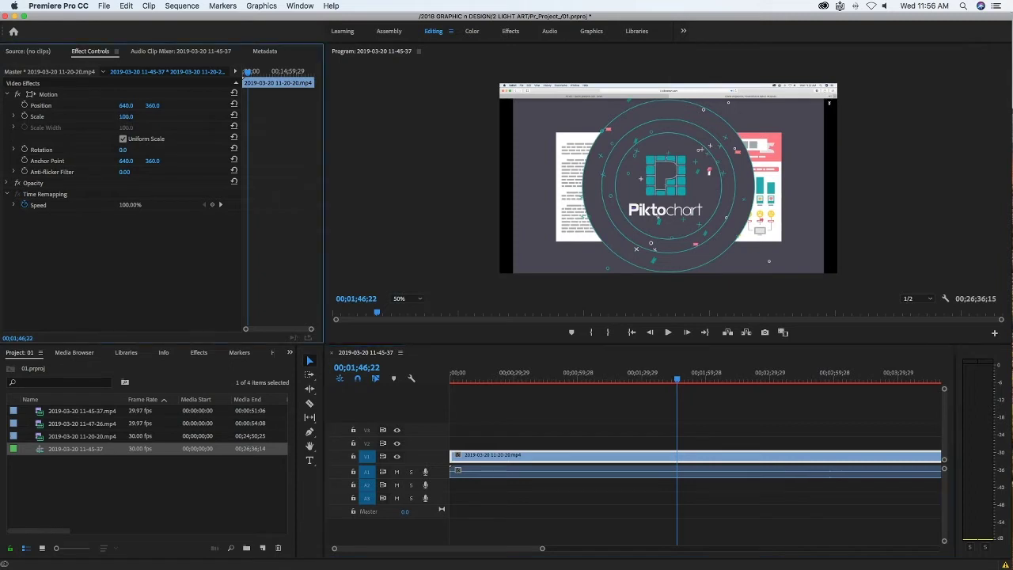
left_click_drag(128, 115, 144, 115)
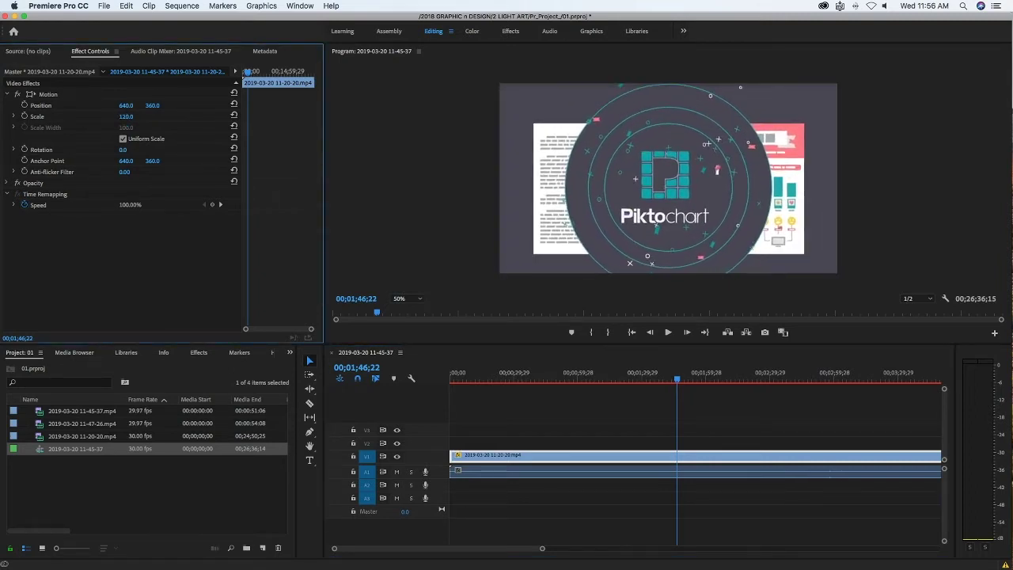
left_click_drag(677, 379, 419, 379)
key("space")
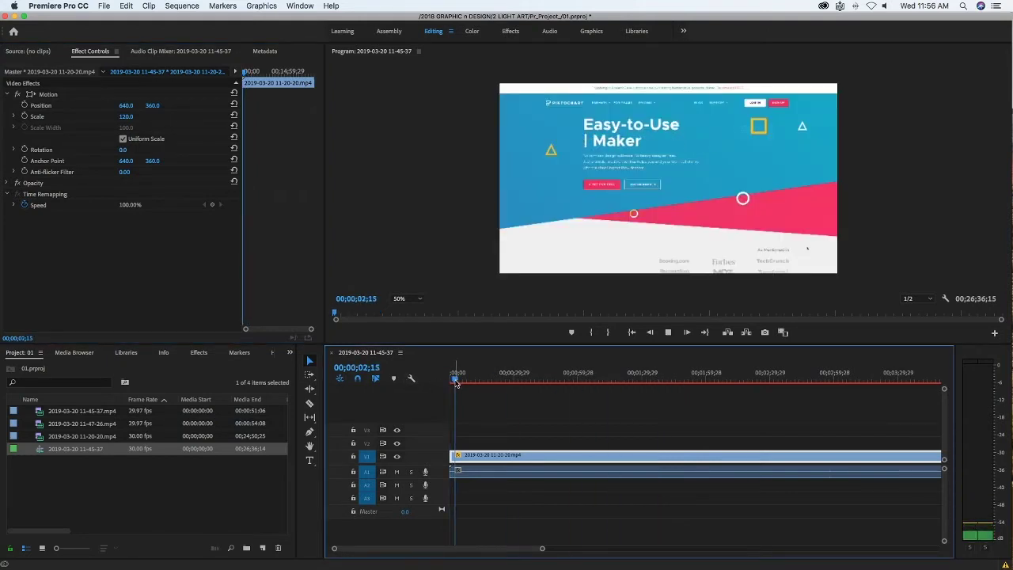
left_click(456, 383)
left_click_drag(456, 383, 642, 393)
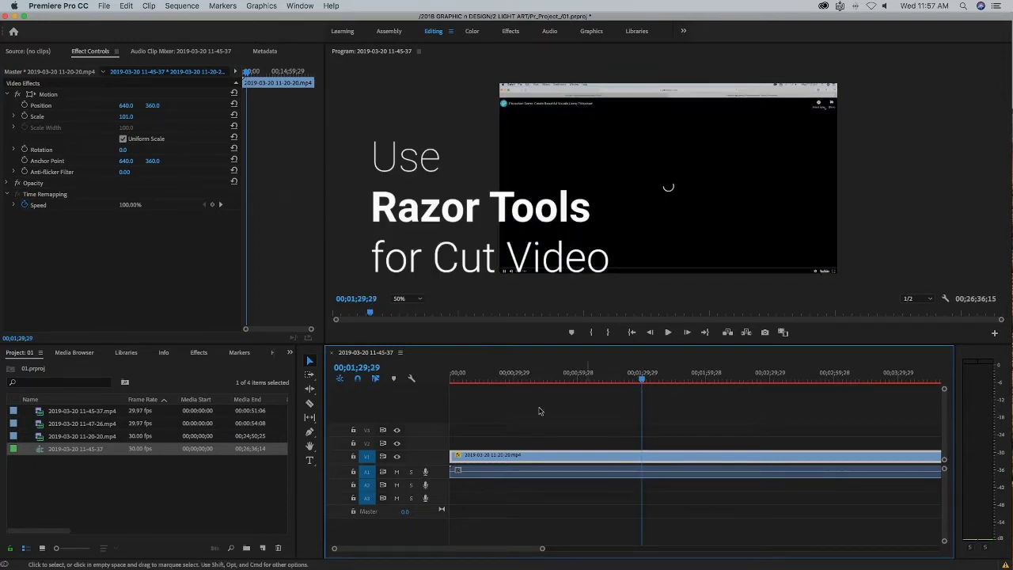
Razor the V1 recording at 00;01;29;29 and again at 00;05;47;18.
key("c")
left_click(645, 453)
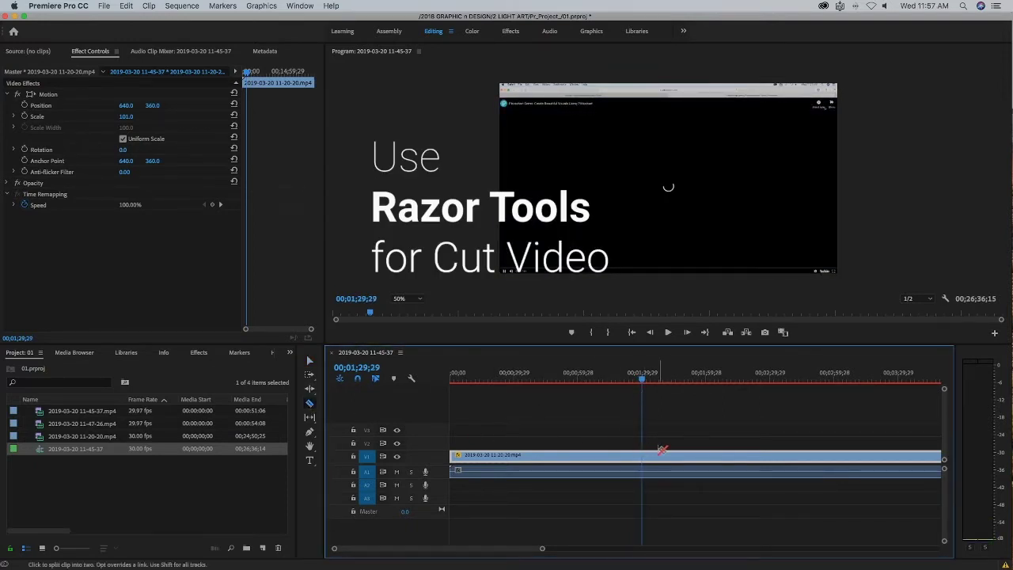
left_click(647, 454)
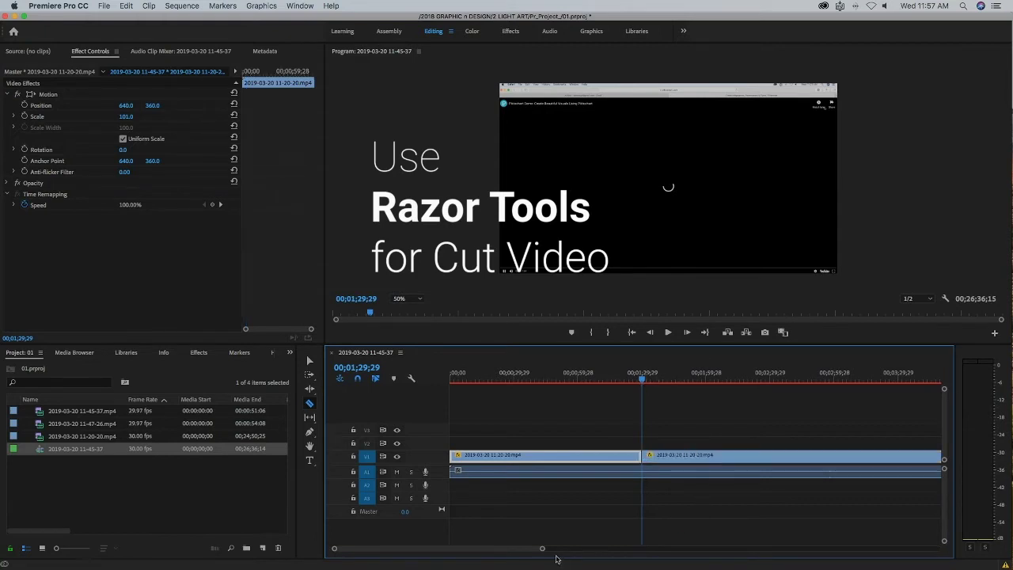
left_click_drag(542, 548, 729, 549)
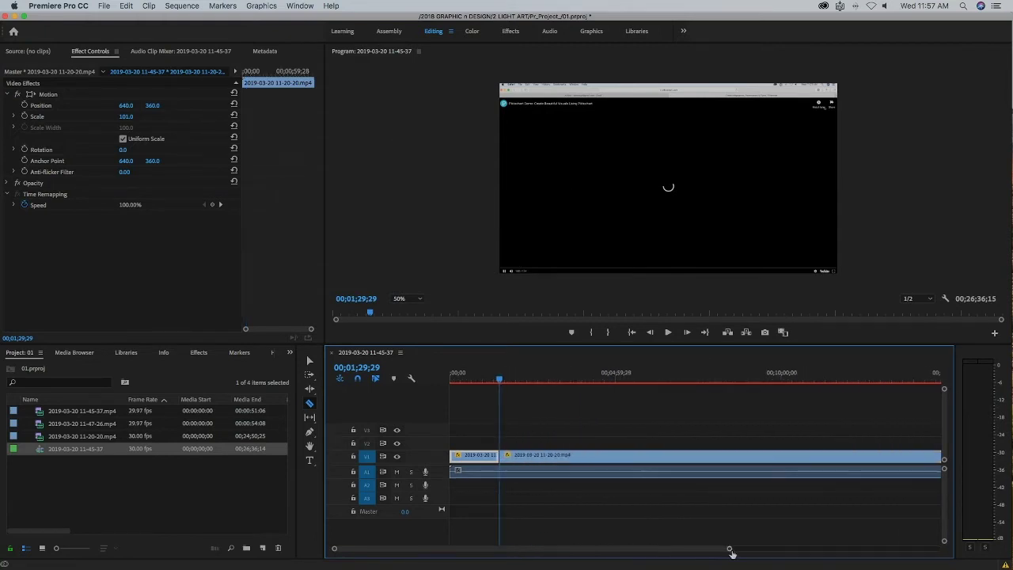
left_click(508, 380)
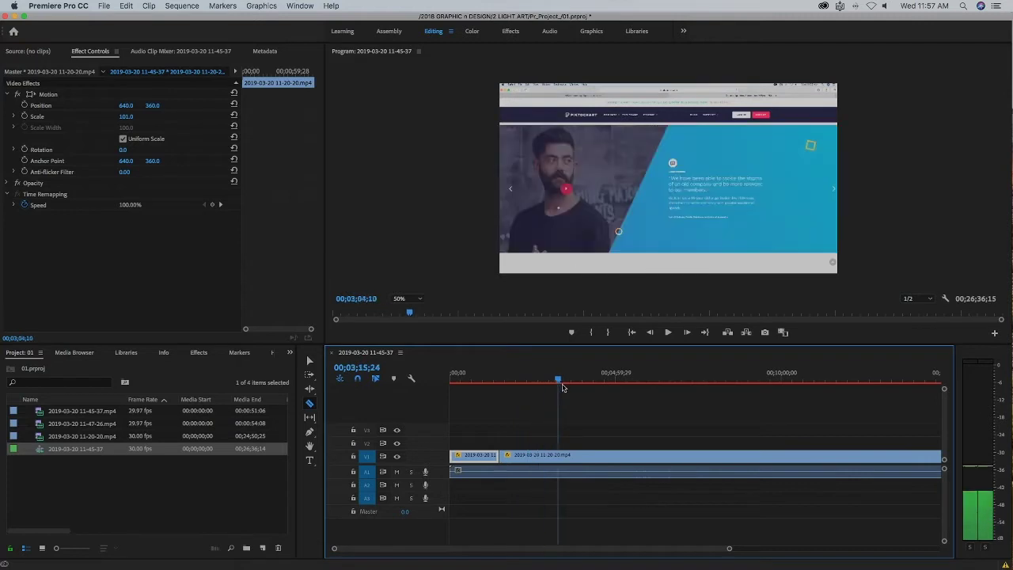
mouse_move(509, 381)
left_mouse_down()
mouse_move(718, 392)
mouse_move(641, 401)
left_mouse_up()
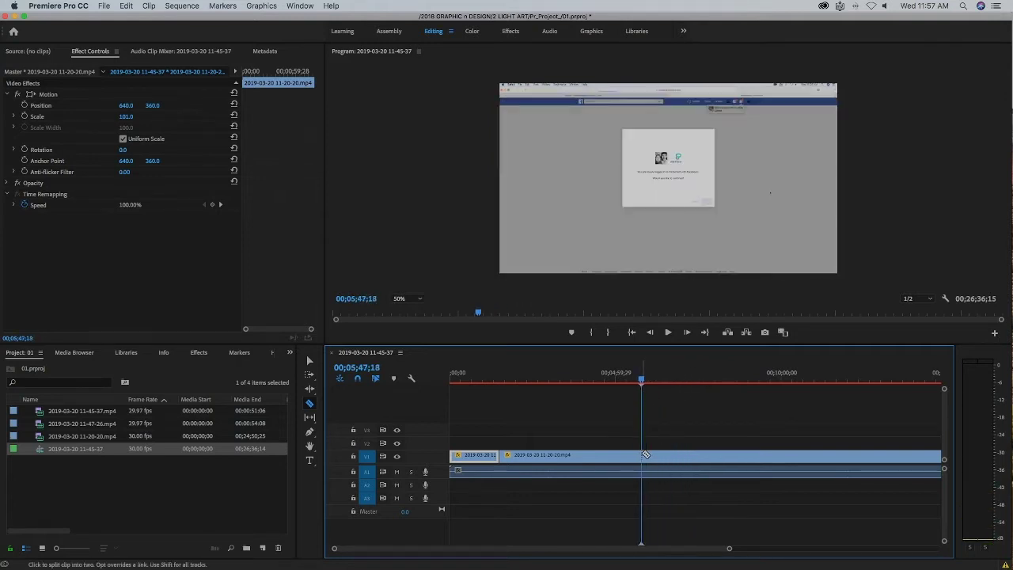
left_click(642, 456)
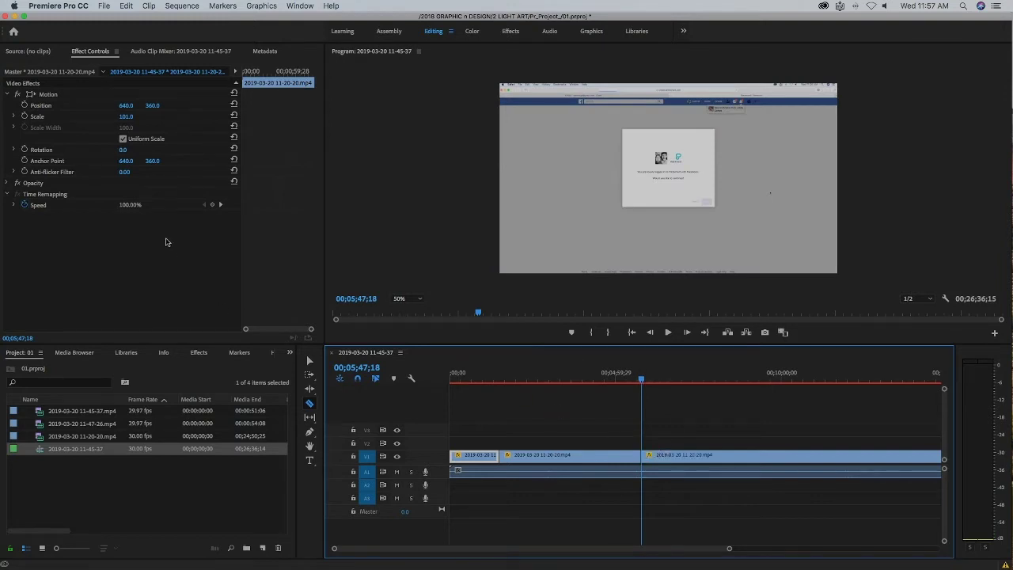
Set the middle V1 piece's Scale to 114 and preview it around 00;05;10;13.
left_click(308, 361)
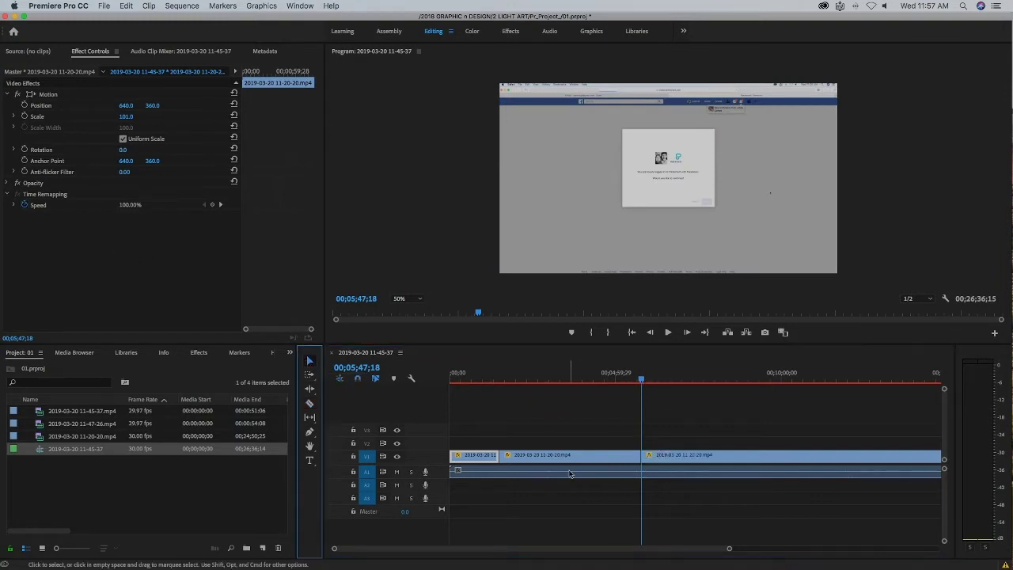
left_click(572, 458)
left_click(126, 117)
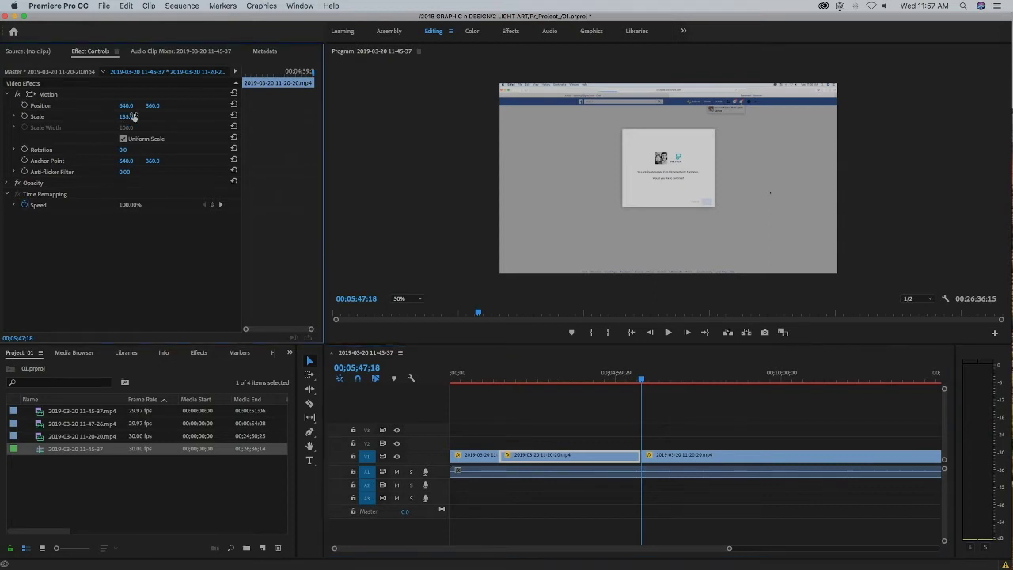
left_click(622, 379)
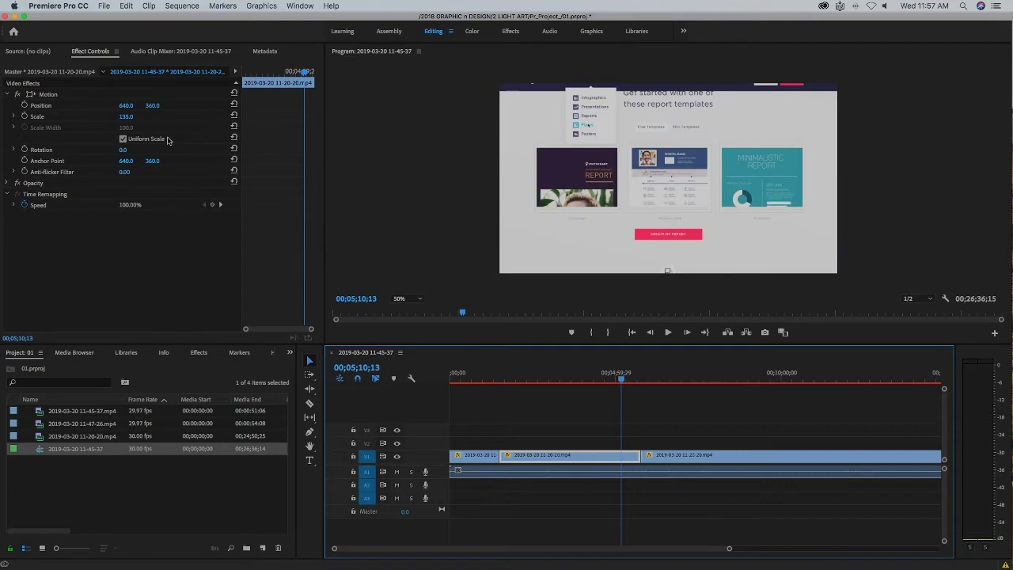
mouse_move(402, 487)
left_click_drag(122, 114, 95, 115)
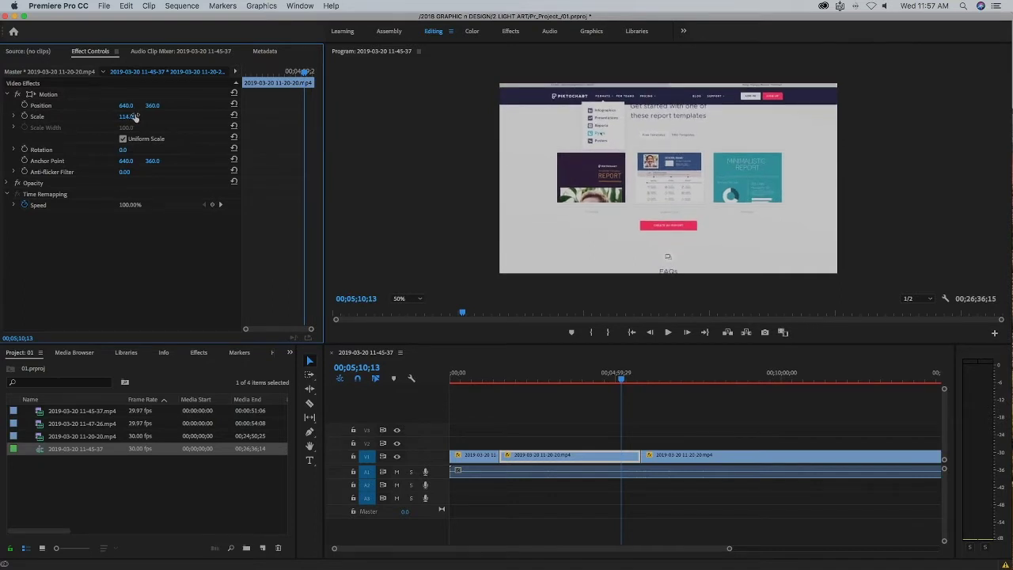
mouse_move(621, 378)
left_mouse_down()
mouse_move(511, 396)
mouse_move(642, 412)
left_mouse_up()
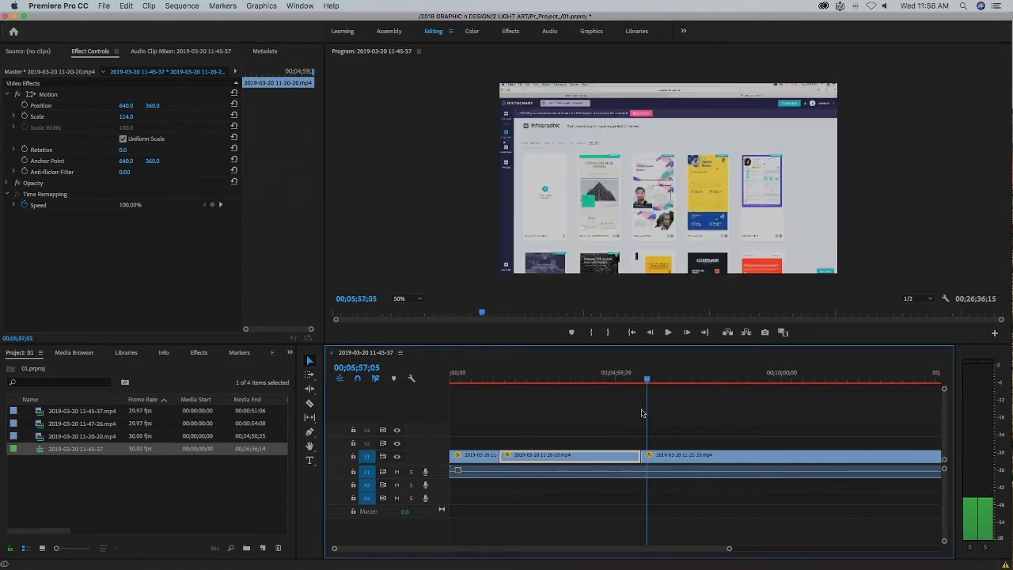
Scrub through the 11-20-20 recording to locate the cut point near 00;21;00;16.
mouse_move(642, 412)
left_mouse_down()
mouse_move(583, 417)
mouse_move(682, 429)
left_mouse_up()
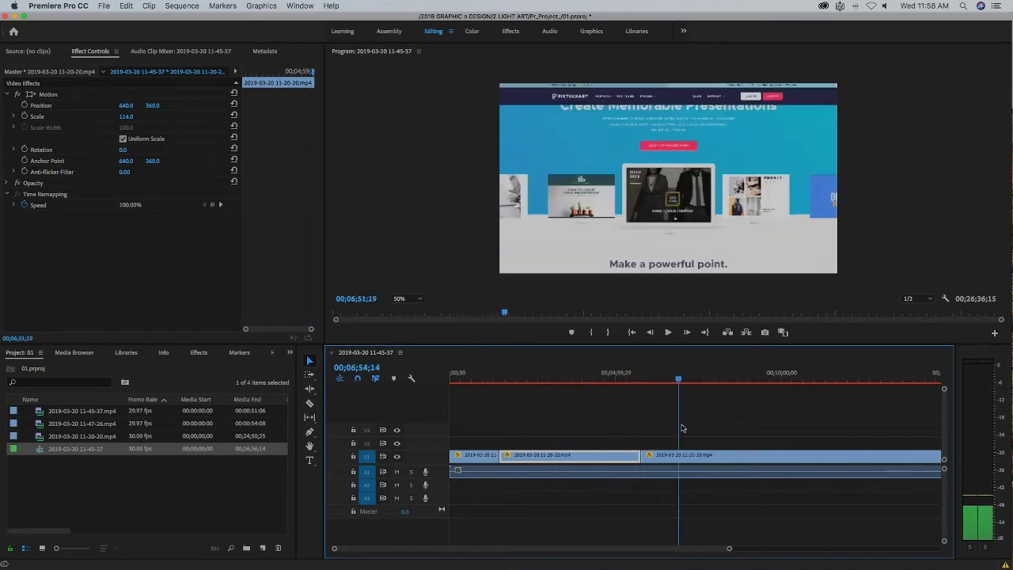
left_click_drag(682, 429, 904, 428)
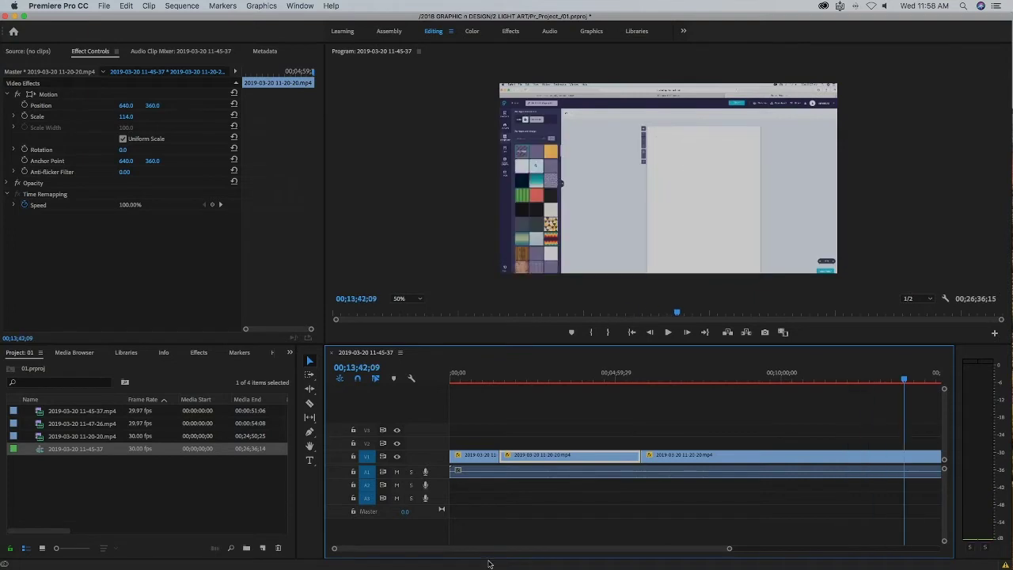
left_click_drag(729, 548, 938, 547)
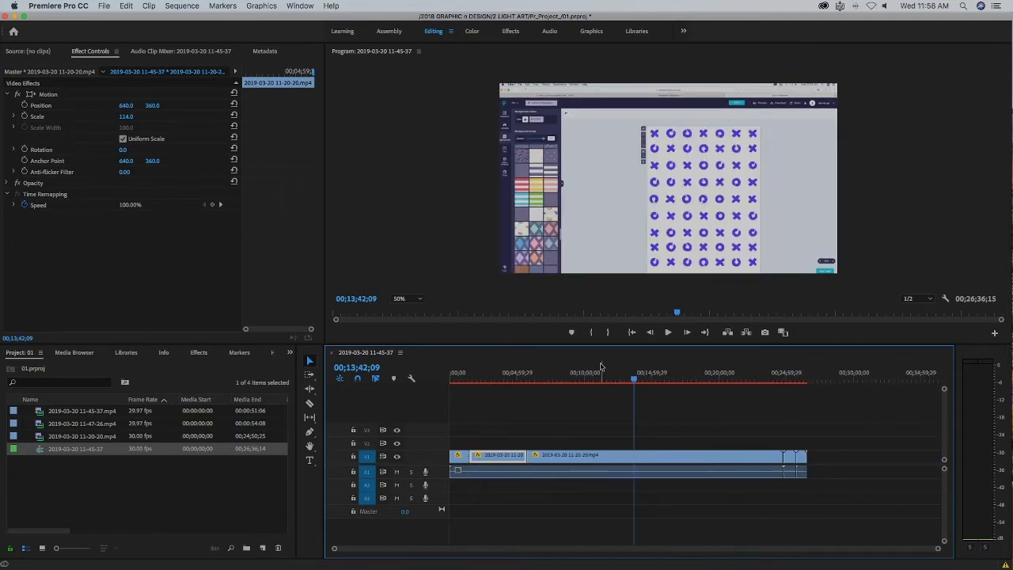
mouse_move(641, 382)
left_mouse_down()
mouse_move(741, 401)
mouse_move(729, 400)
left_mouse_up()
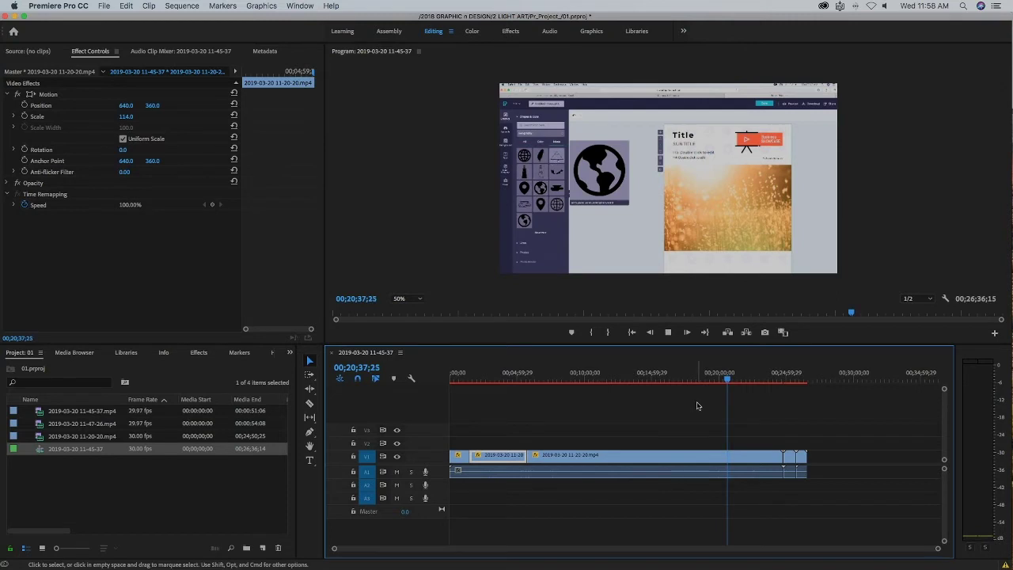
left_click(741, 384)
left_click_drag(742, 383, 733, 381)
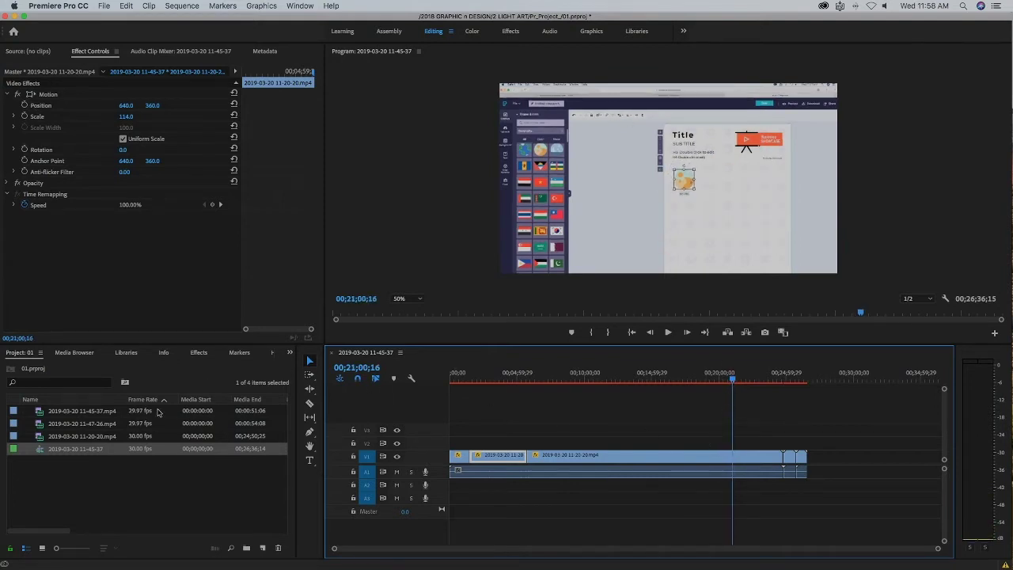
Cut at 00;21;00;16 and 00;19;28;25, delete the piece between, and close the gap.
left_click(310, 404)
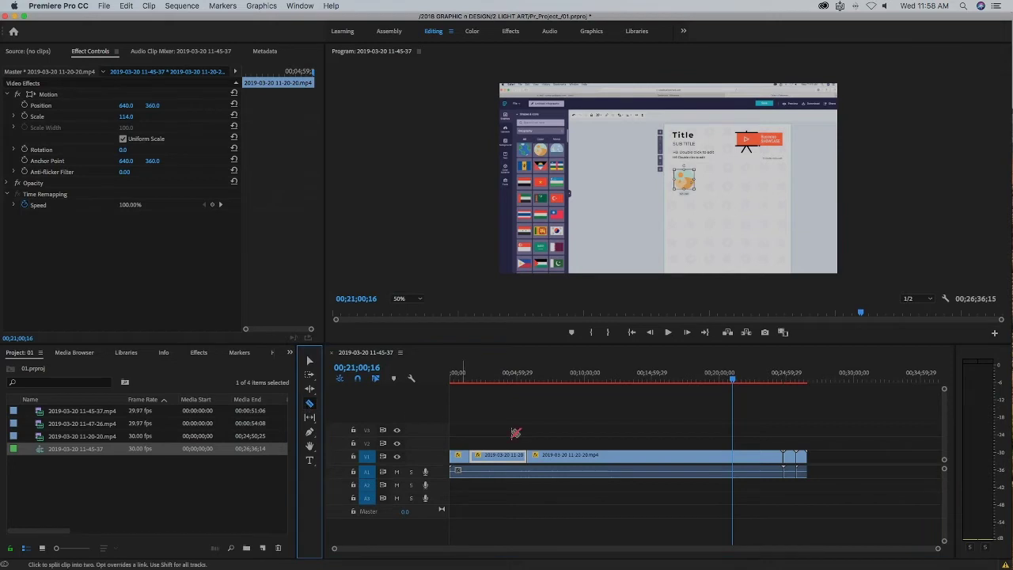
left_click(736, 454)
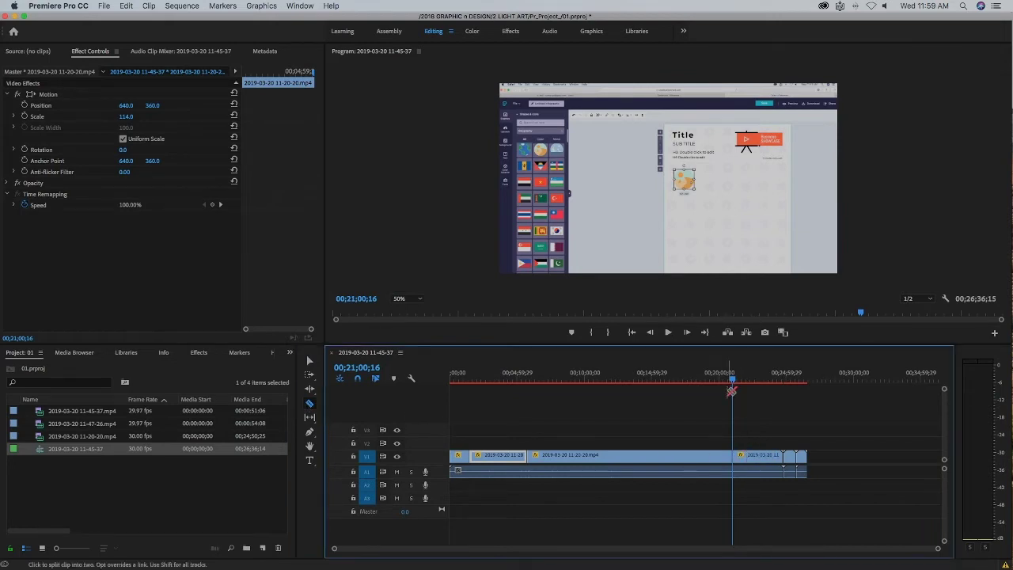
left_click_drag(733, 380, 712, 382)
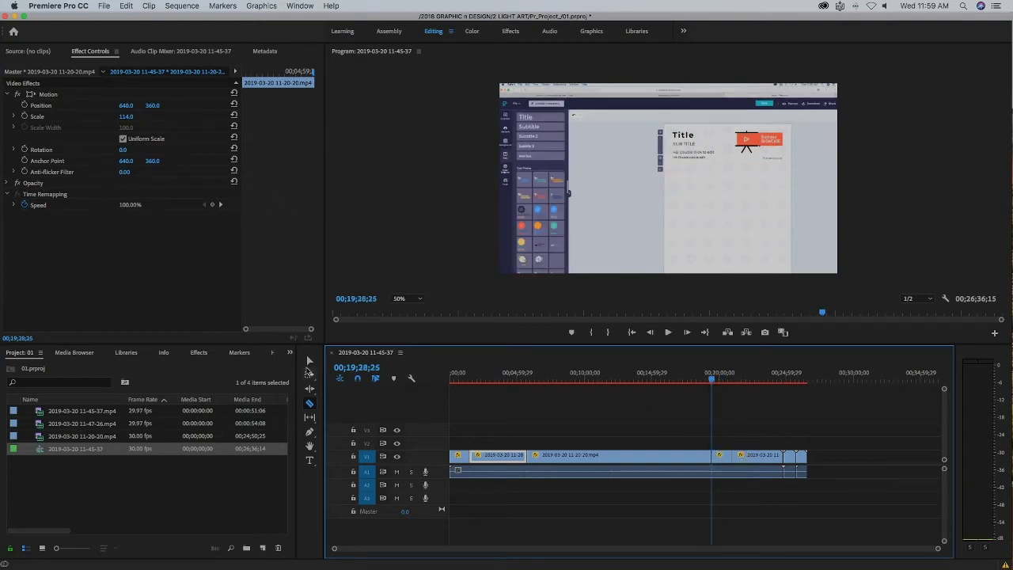
left_click(310, 361)
left_click(722, 456)
key("Delete")
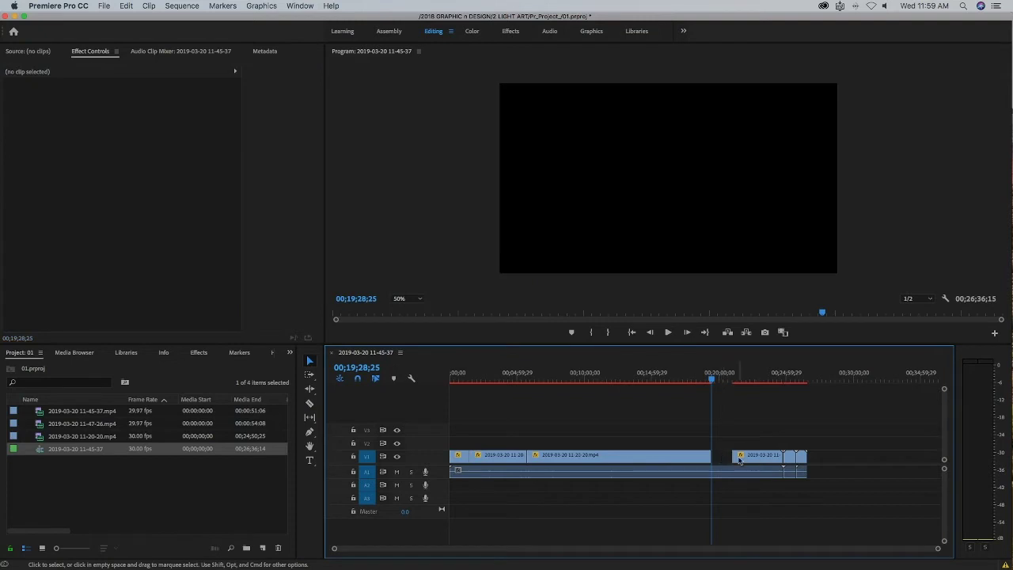
left_click_drag(740, 457, 721, 456)
Check past the new join and slide the short end clips left to close the remaining gap.
left_click(716, 382)
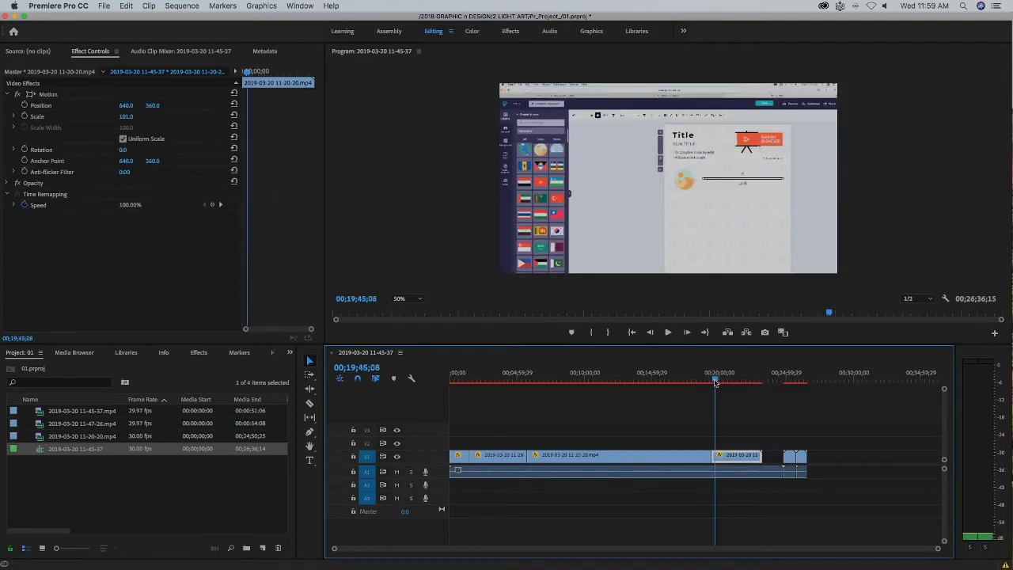
left_click_drag(716, 382, 748, 382)
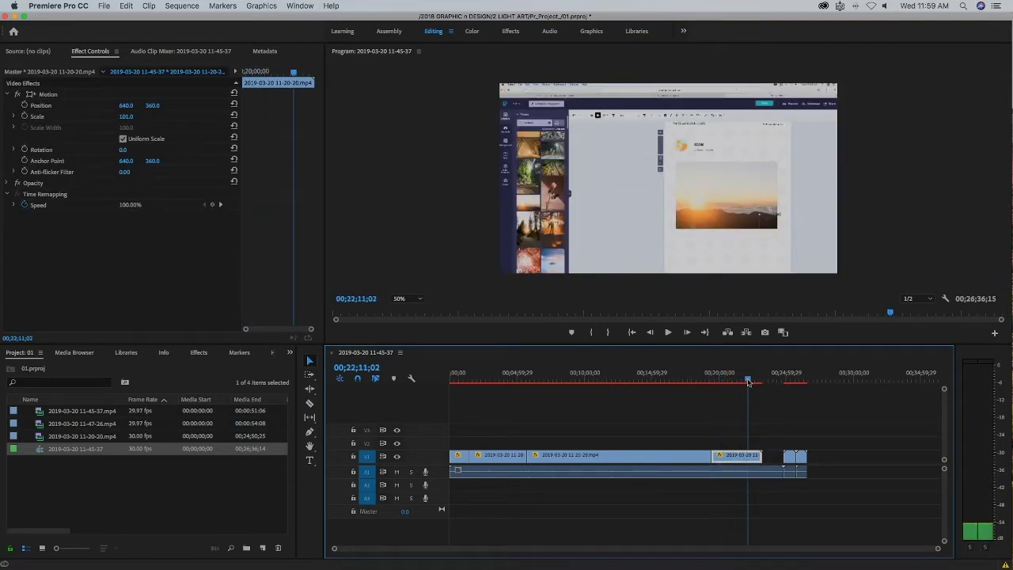
left_click_drag(748, 383, 758, 382)
left_click(796, 457)
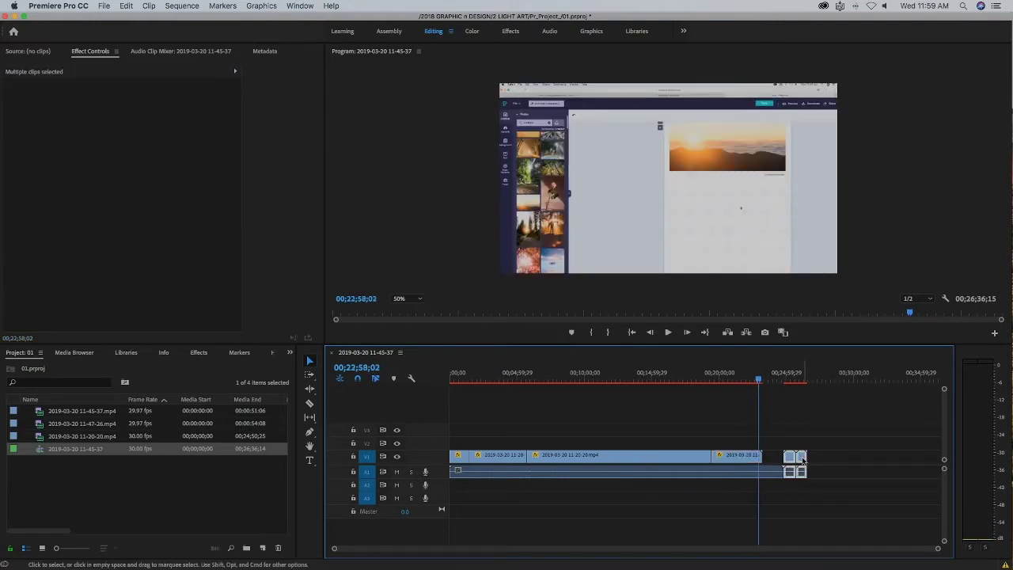
left_click_drag(802, 458, 781, 458)
Play back the joins around 00;23;05 to 00;23;45 to check the edit.
key("space")
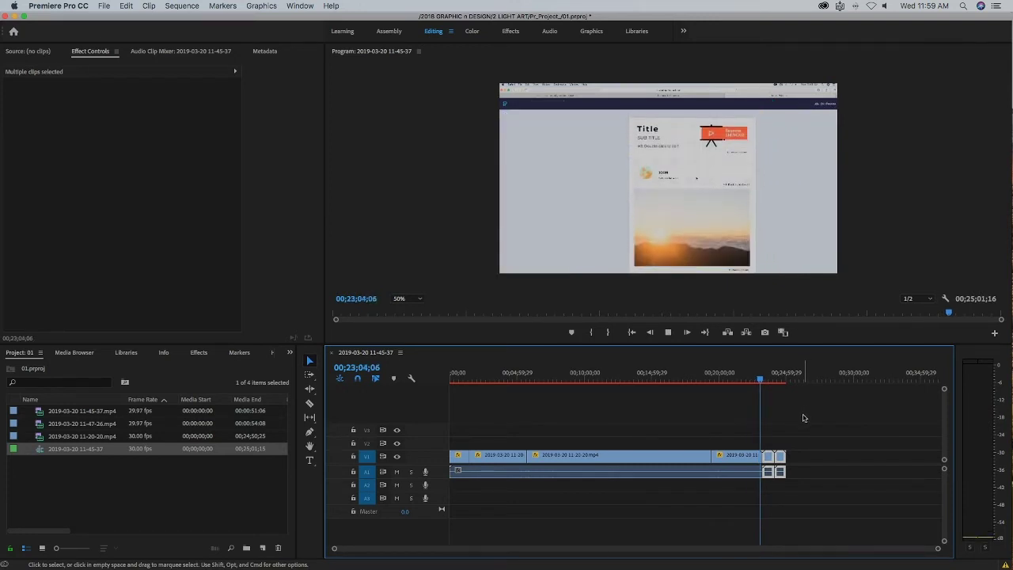
left_click(769, 381)
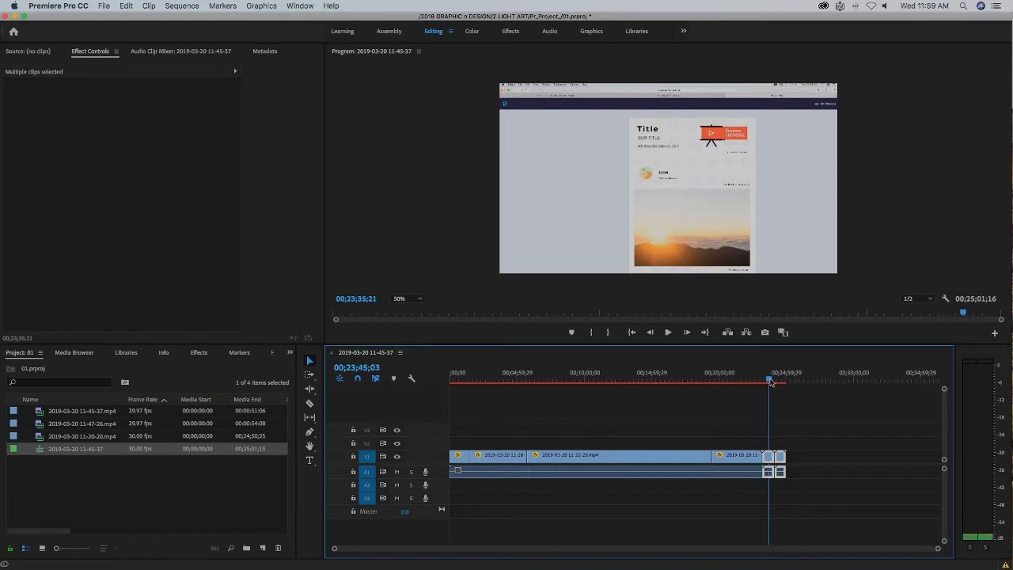
left_click_drag(769, 381, 761, 381)
key("space")
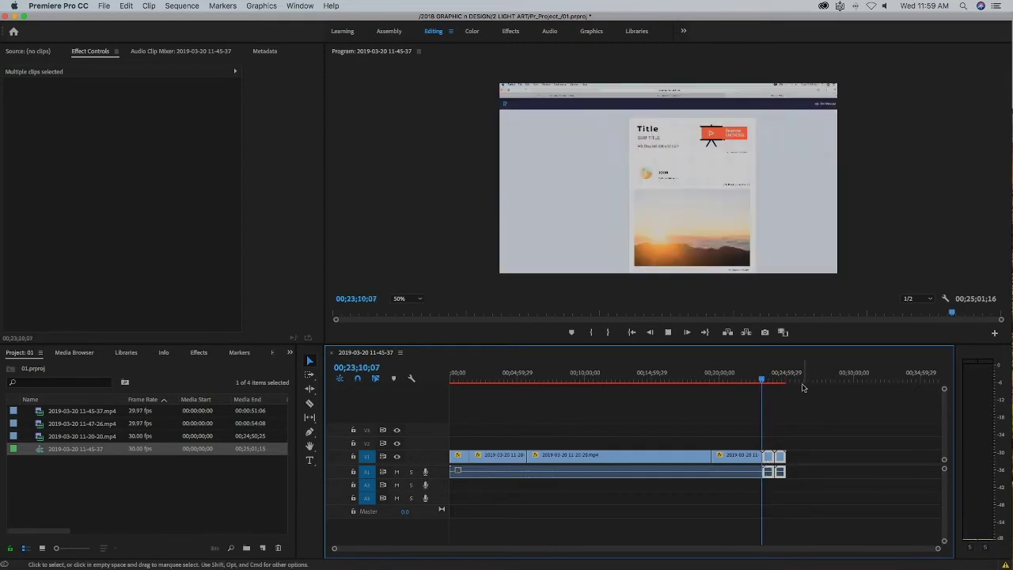
key("space")
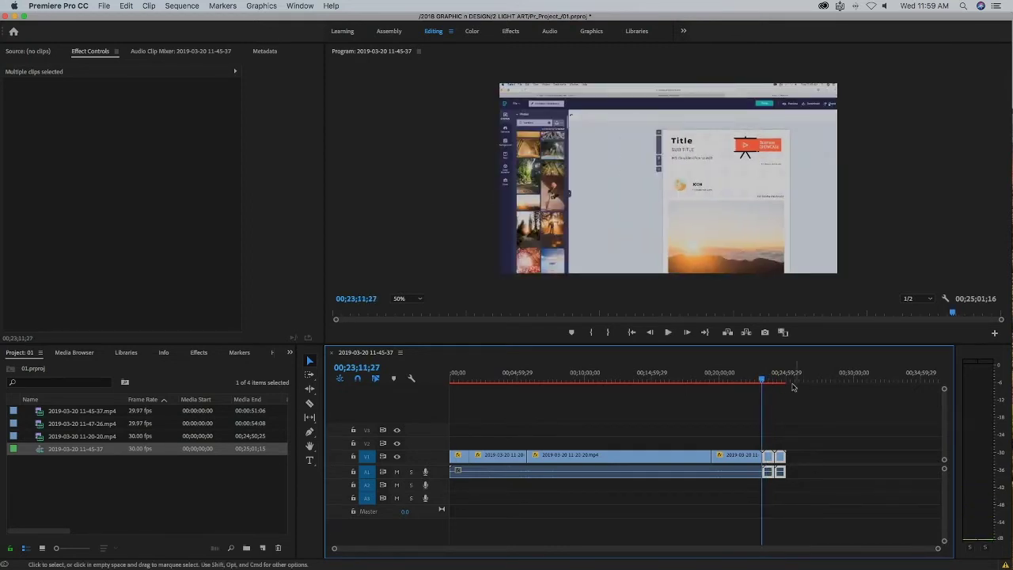
left_click(766, 383)
left_click_drag(766, 384, 761, 384)
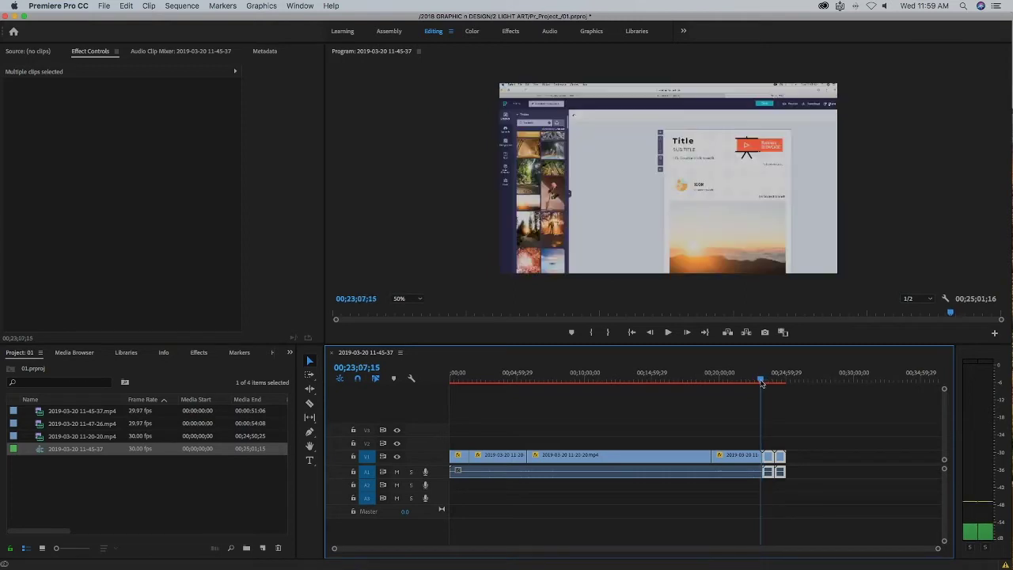
key("space")
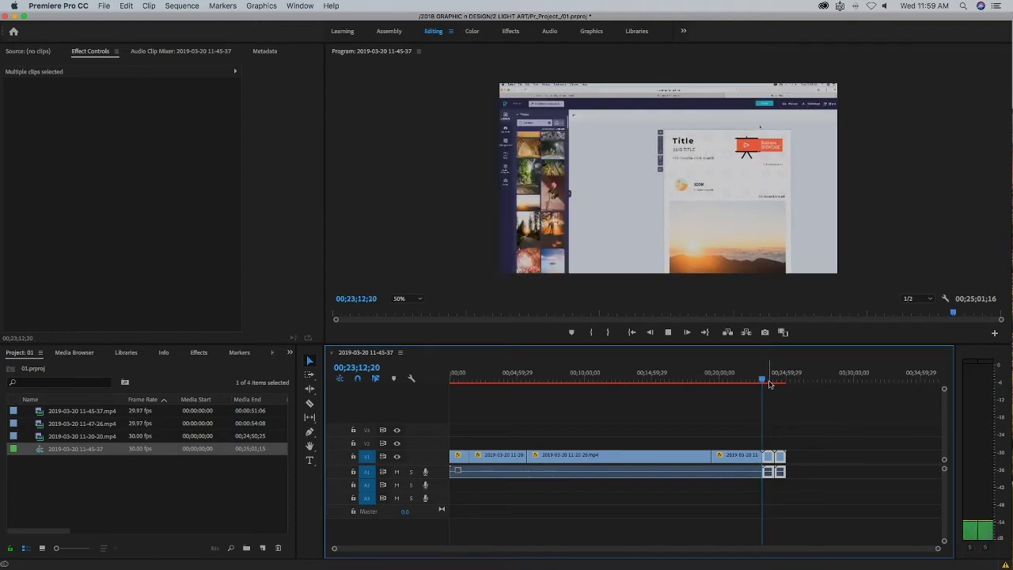
key("space")
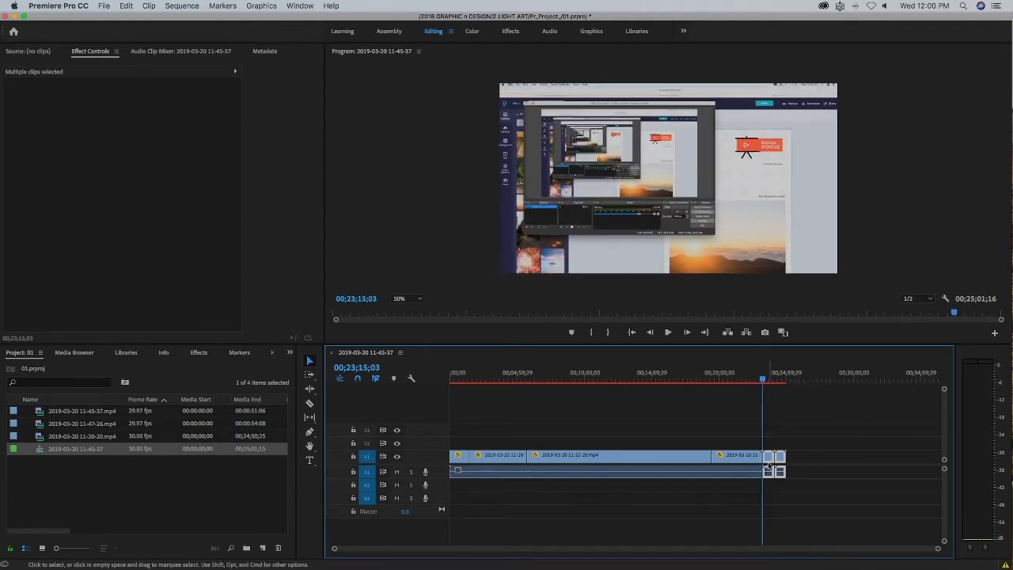
Trim the third clip's end back and scrub ahead to 00;24;50;28 to review.
left_click(813, 454)
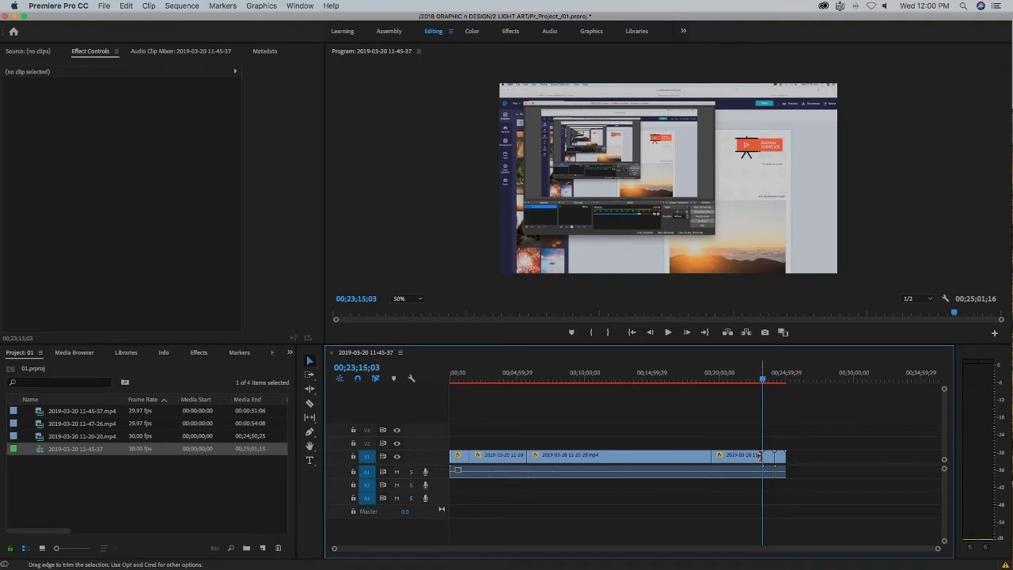
left_click_drag(756, 456, 754, 460)
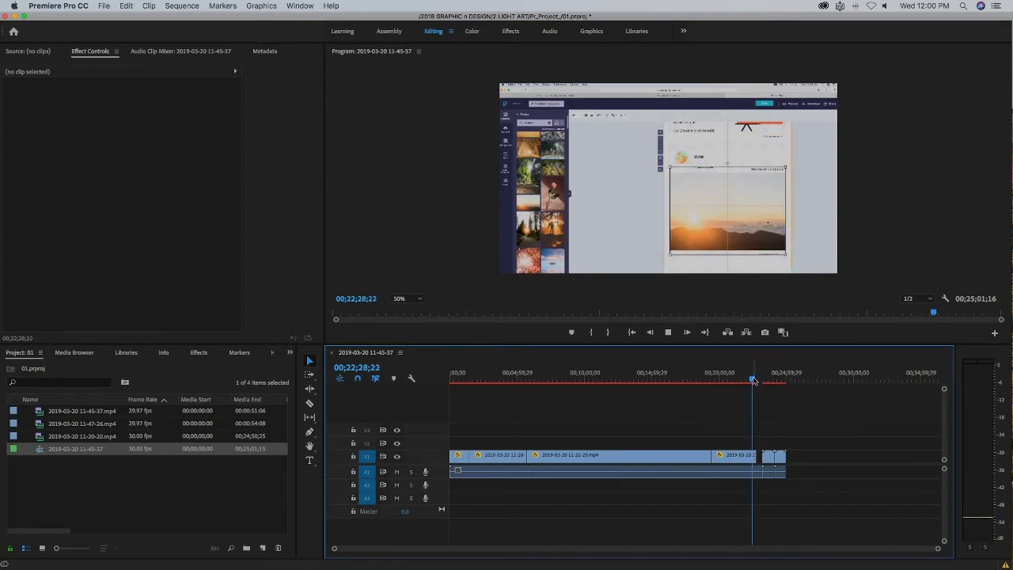
left_click_drag(753, 381, 759, 382)
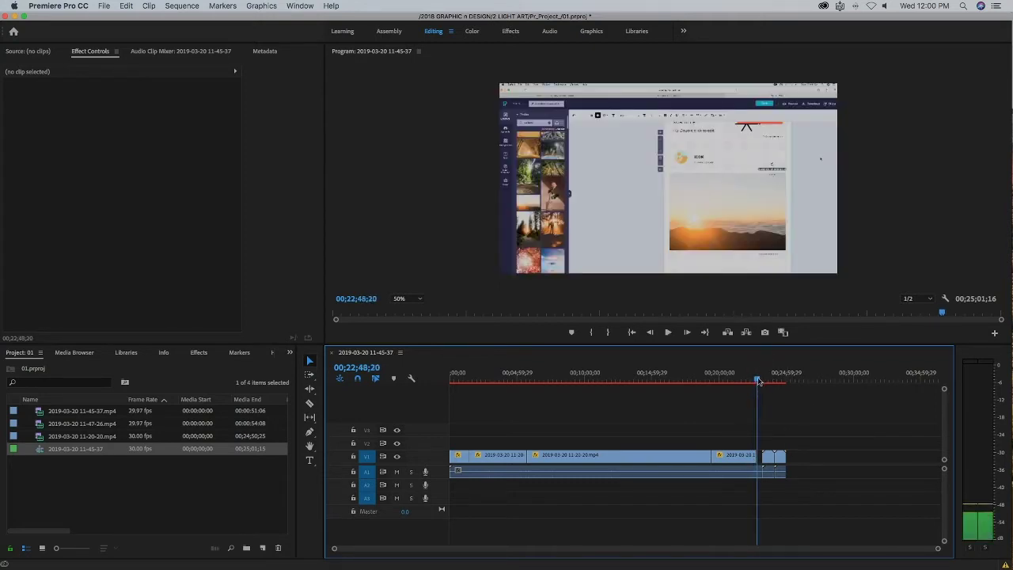
left_click_drag(758, 457, 759, 458)
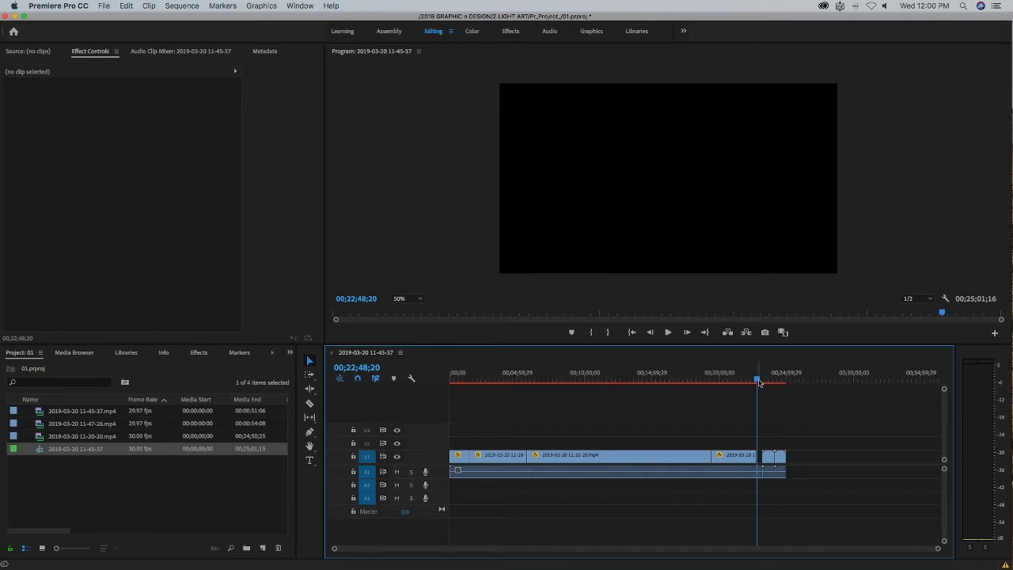
left_click_drag(759, 382, 773, 382)
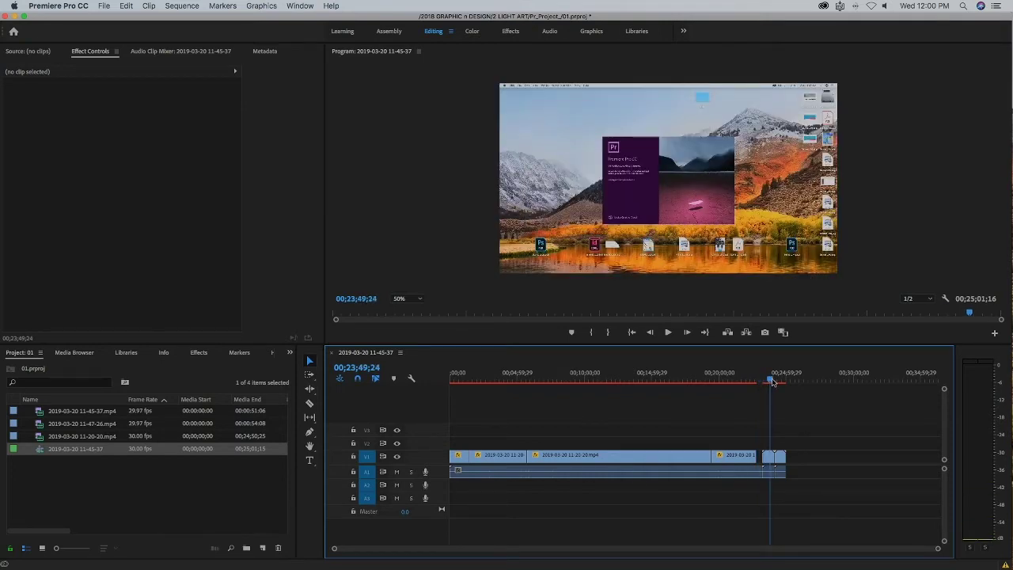
left_click_drag(774, 383, 787, 384)
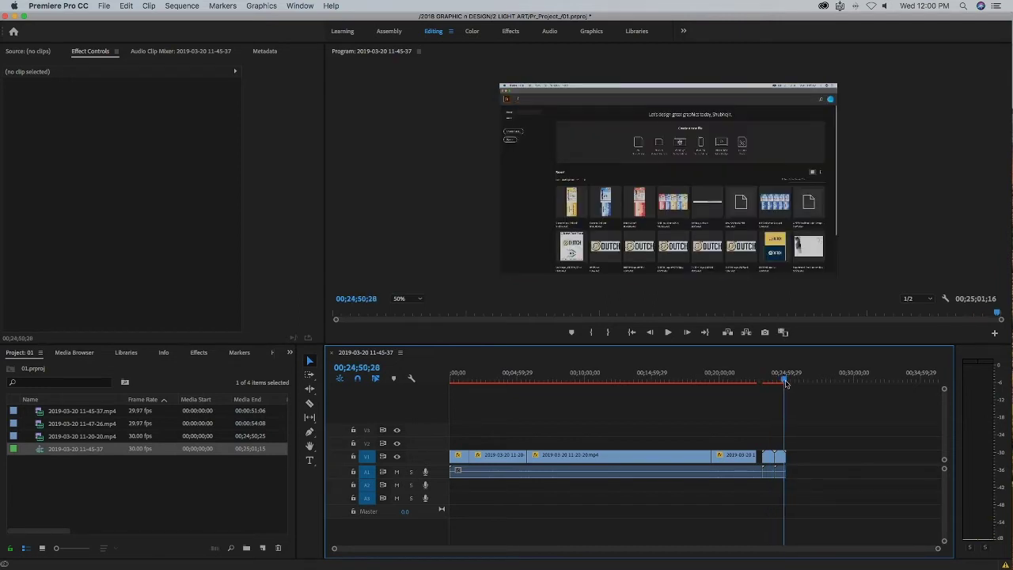
Delete the short end piece and trim the last clip's end to 00;24;23;23.
left_click(768, 456)
key("Delete")
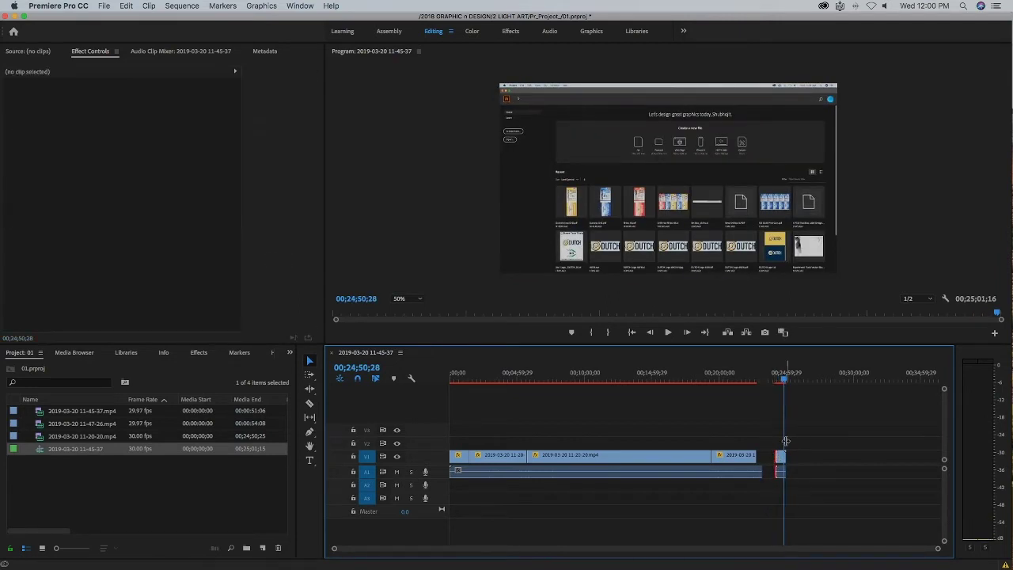
left_click(774, 380)
key("space")
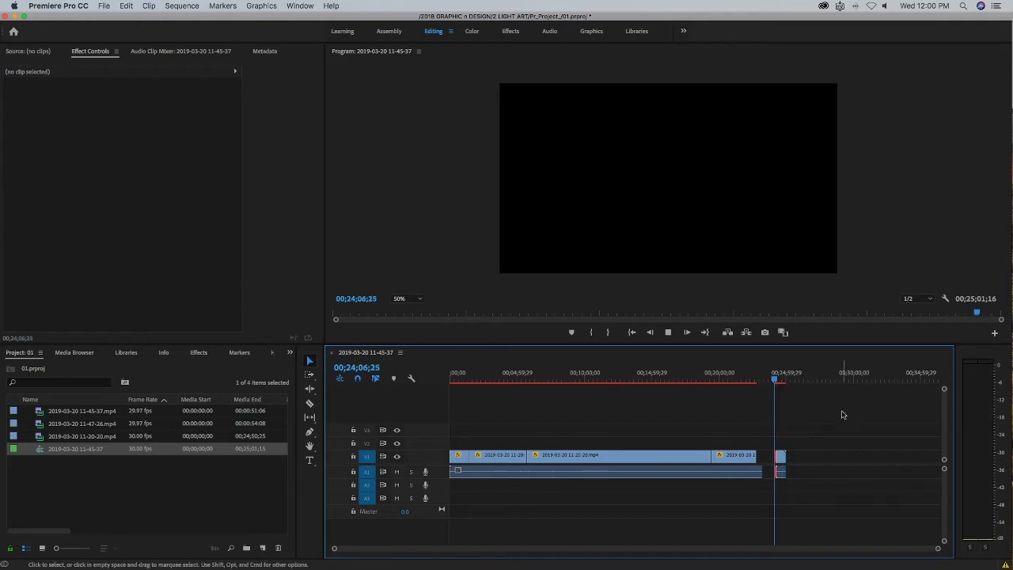
left_click(669, 333)
key("space")
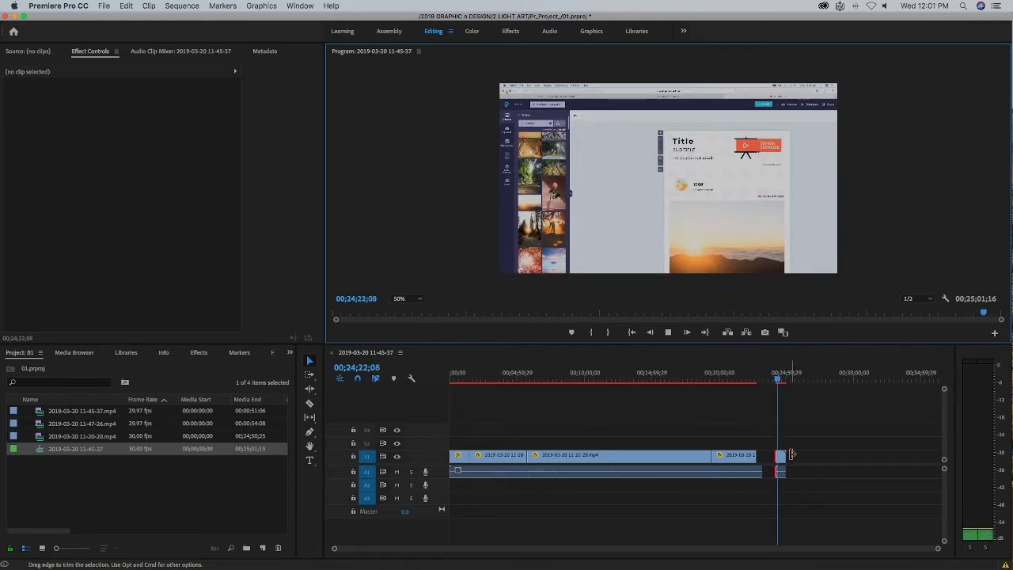
key("space")
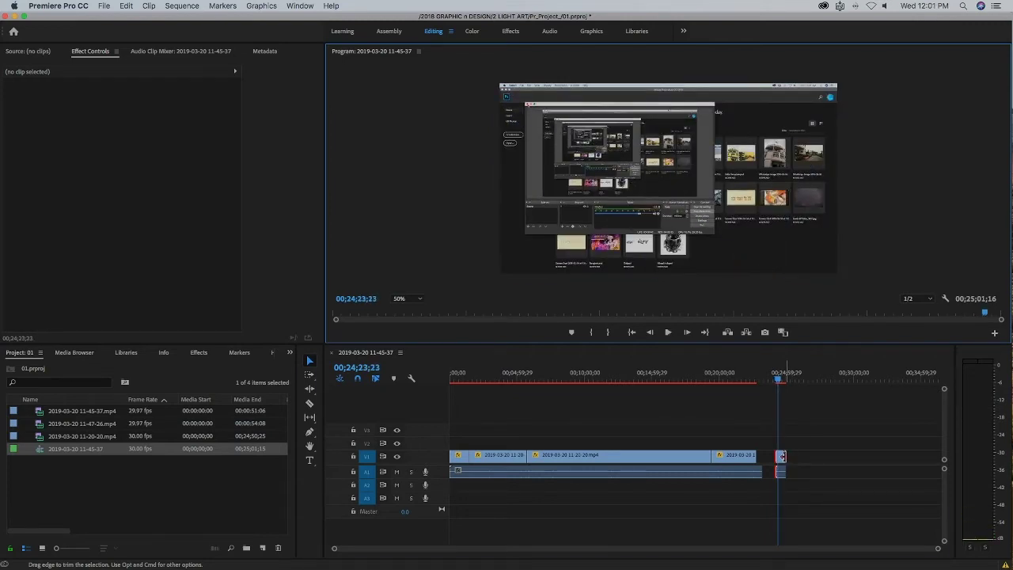
left_click_drag(782, 456, 777, 457)
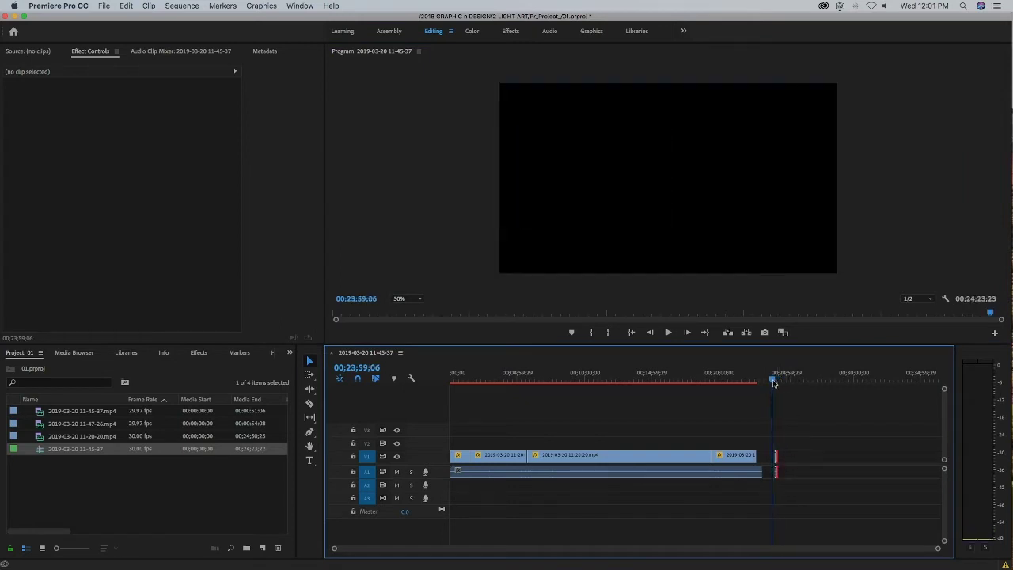
key("space")
Move the clip to the sequence start at 00;00 and play from the beginning.
left_click_drag(939, 550, 679, 550)
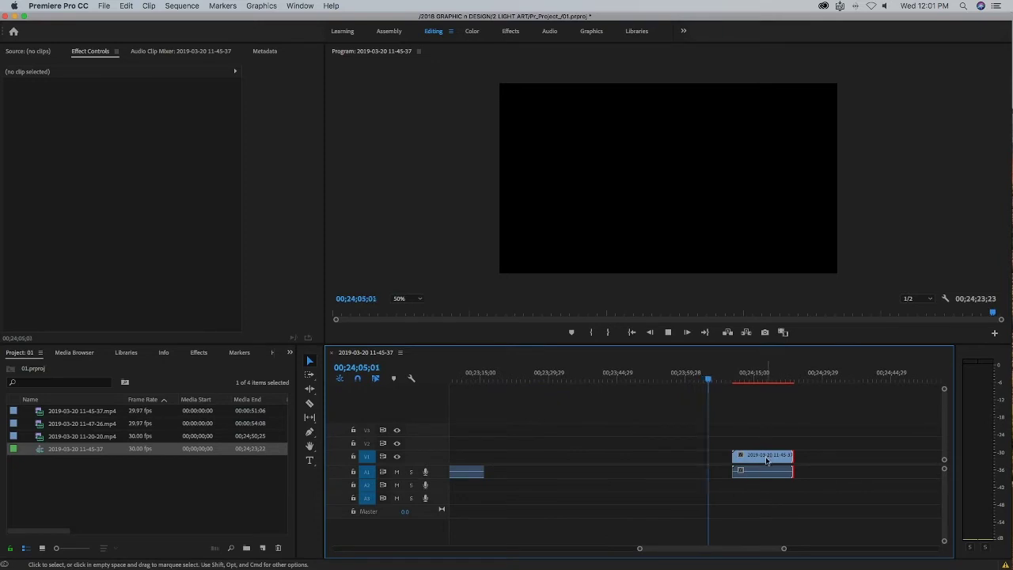
left_click_drag(772, 461, 491, 461)
left_click(576, 483)
key("space")
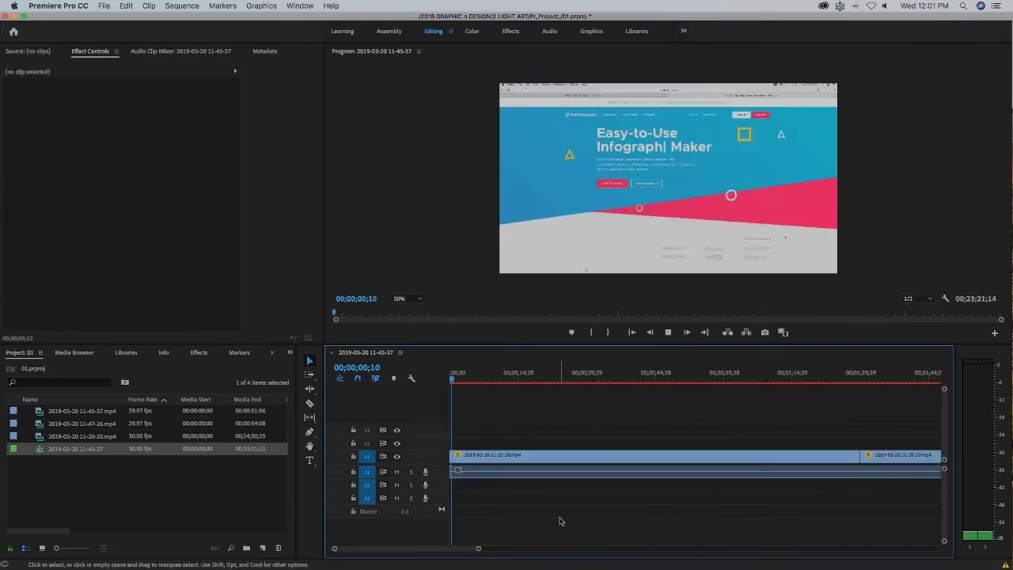
Shorten the last clip's end and delete the leftover audio clip on A1.
scroll(510, 553, "down", 5)
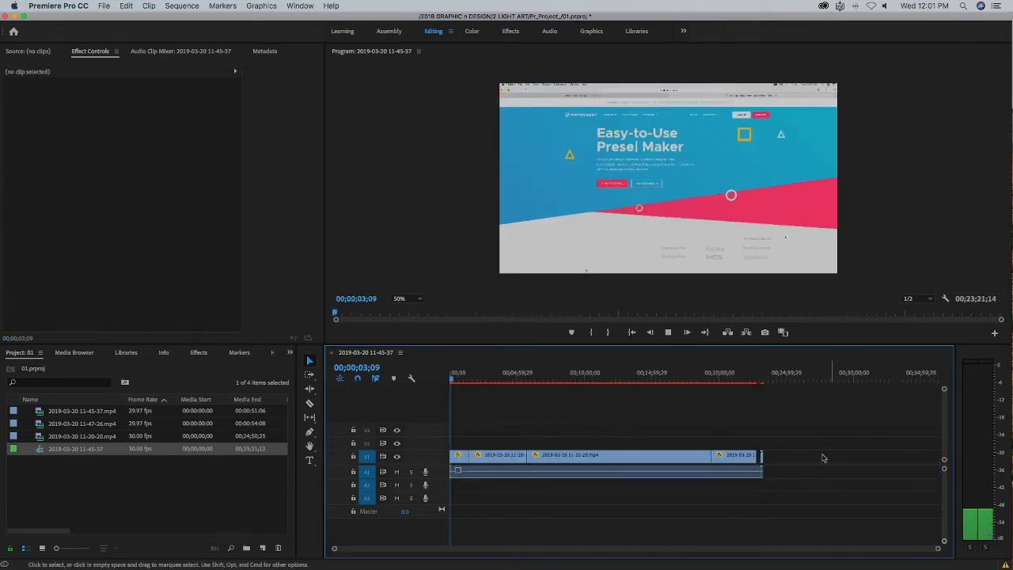
left_click_drag(762, 457, 752, 477)
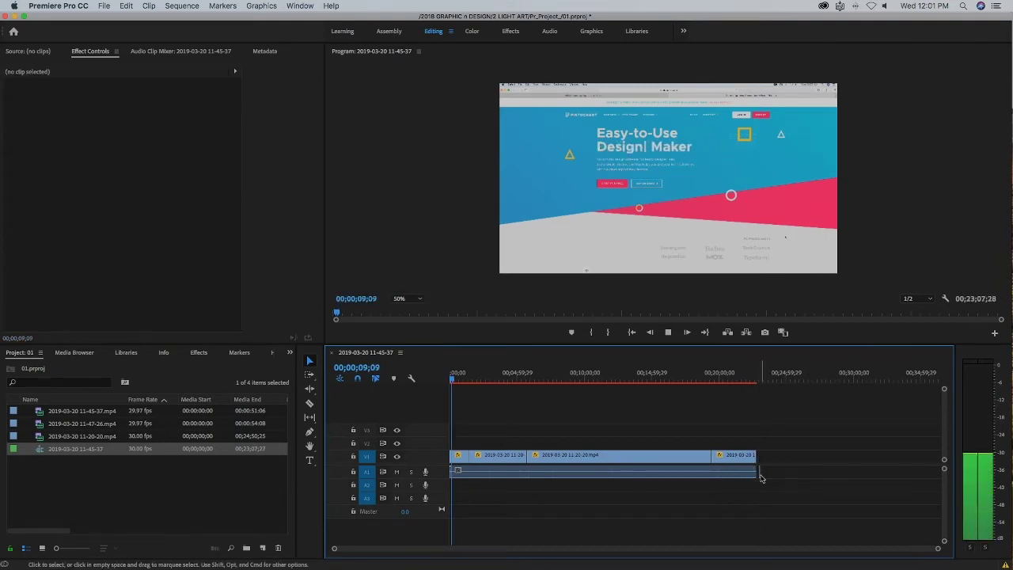
left_click(754, 476)
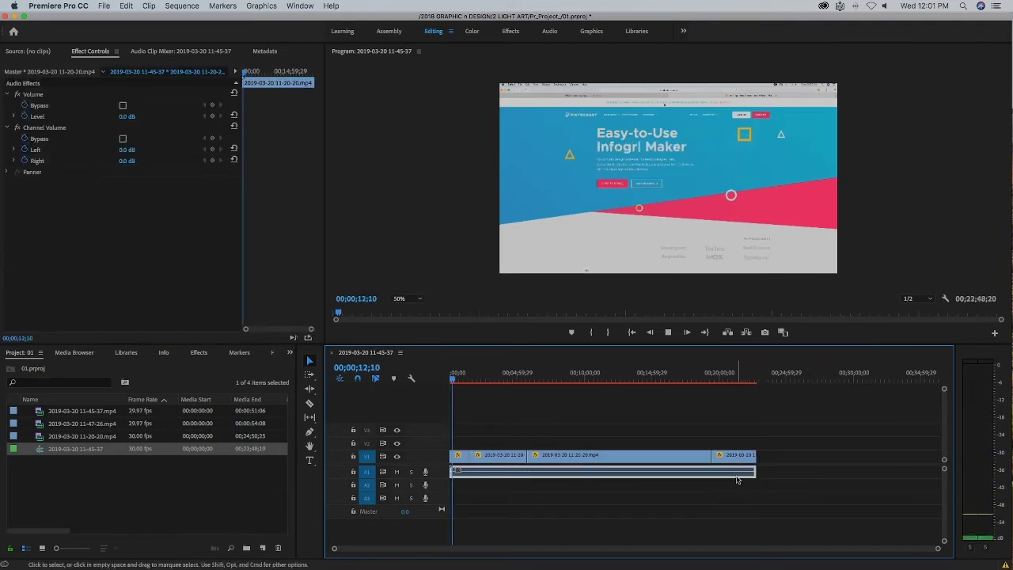
key("Delete")
left_click(707, 377)
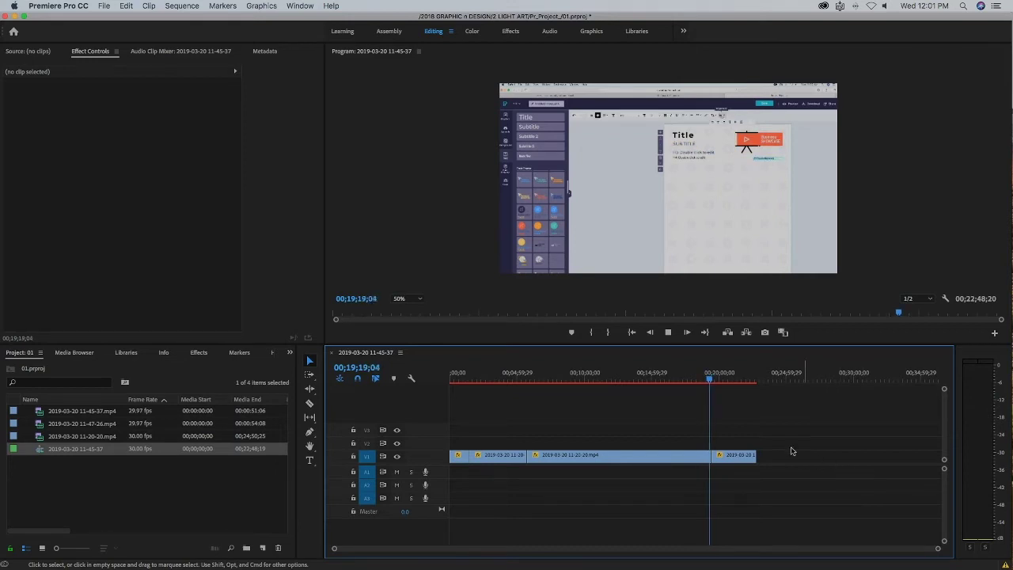
left_click_drag(710, 378, 748, 381)
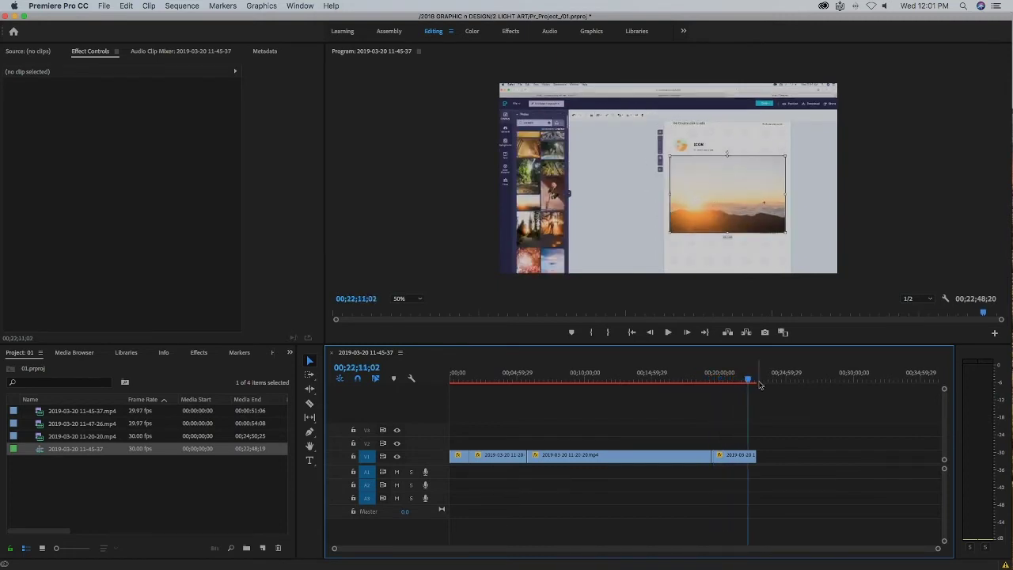
key("space")
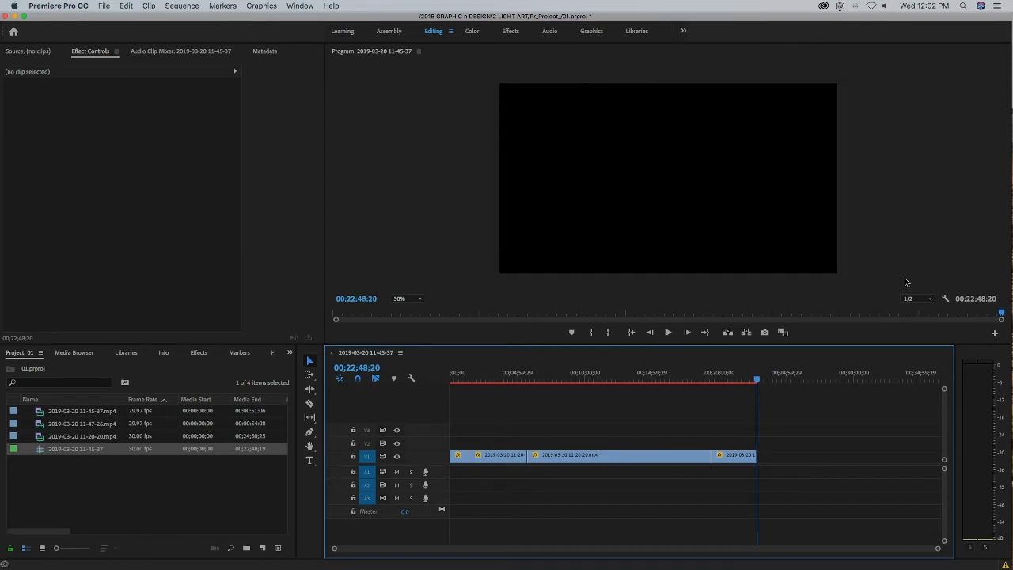
left_click_drag(758, 379, 450, 382)
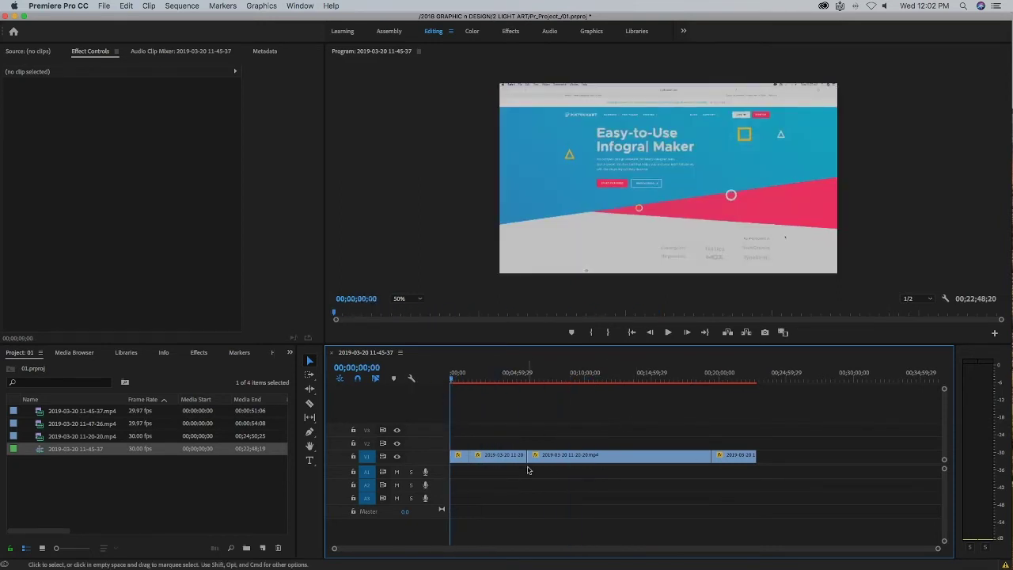
Play and scrub through the opening footage, then select the first clip.
key("space")
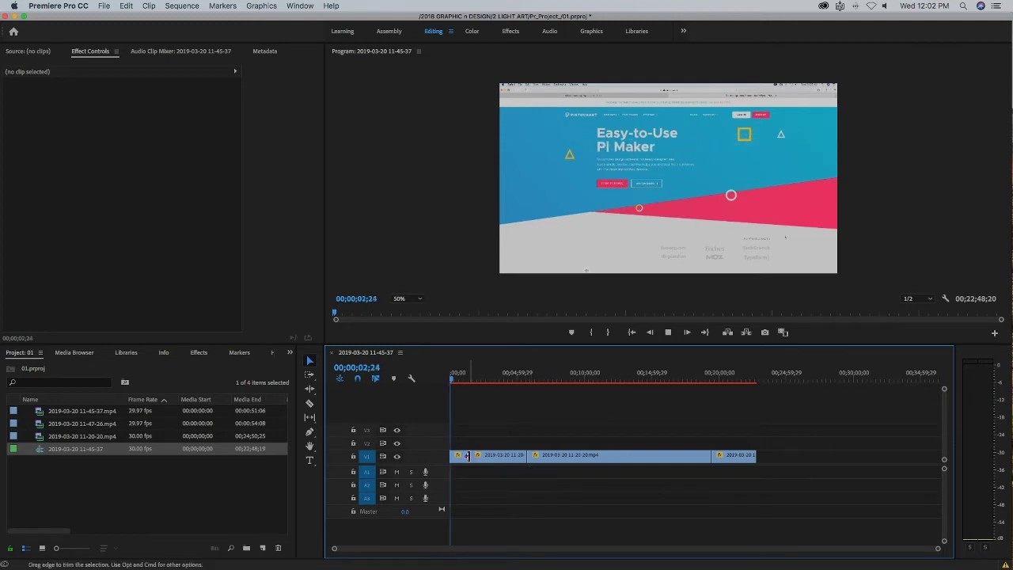
left_click(309, 362)
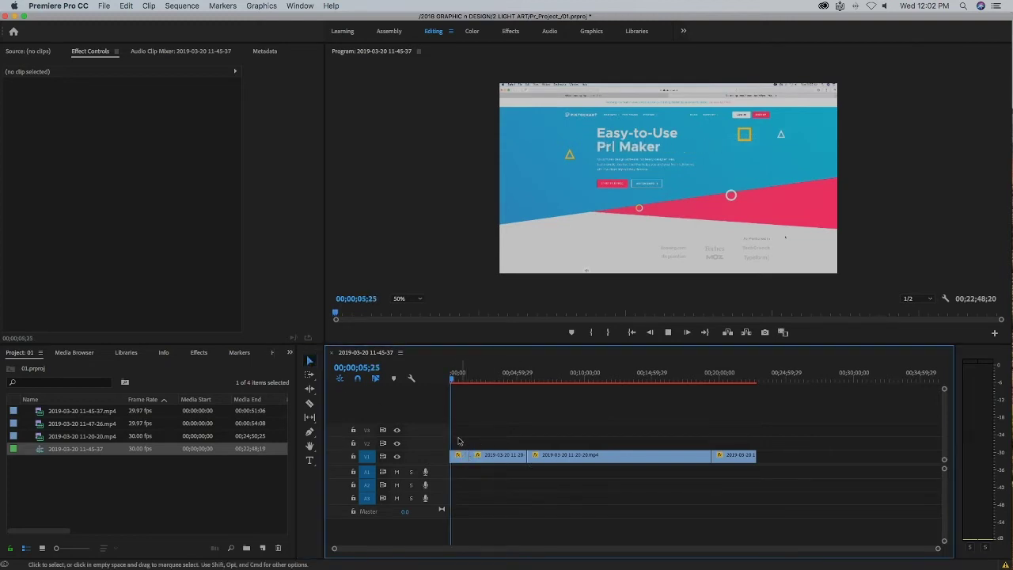
left_click(457, 381)
left_click_drag(464, 381, 459, 382)
left_click(464, 458)
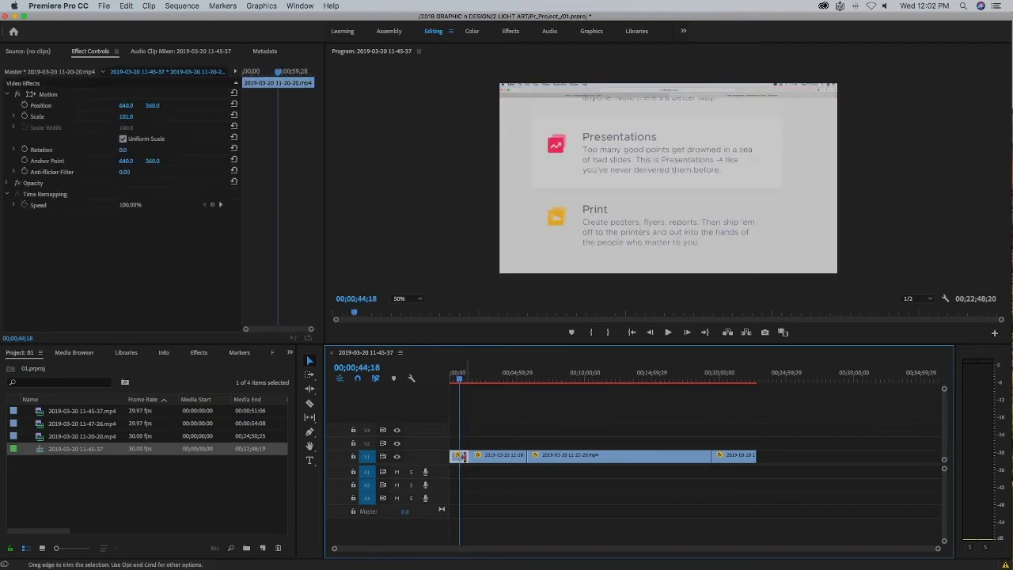
Look through the edit-point menus and the first clip's effect options, closing each.
right_click(467, 460)
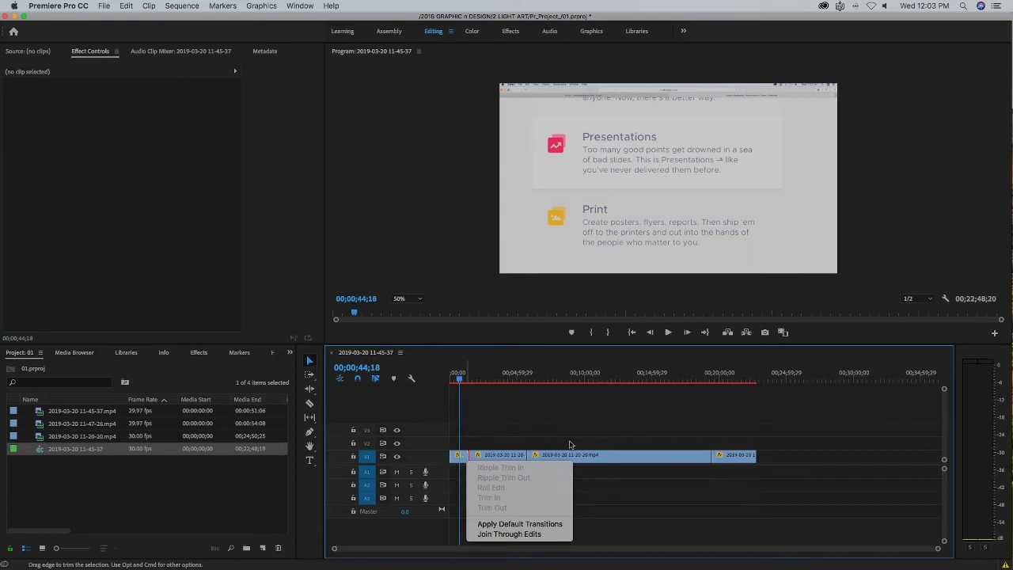
left_click(668, 333)
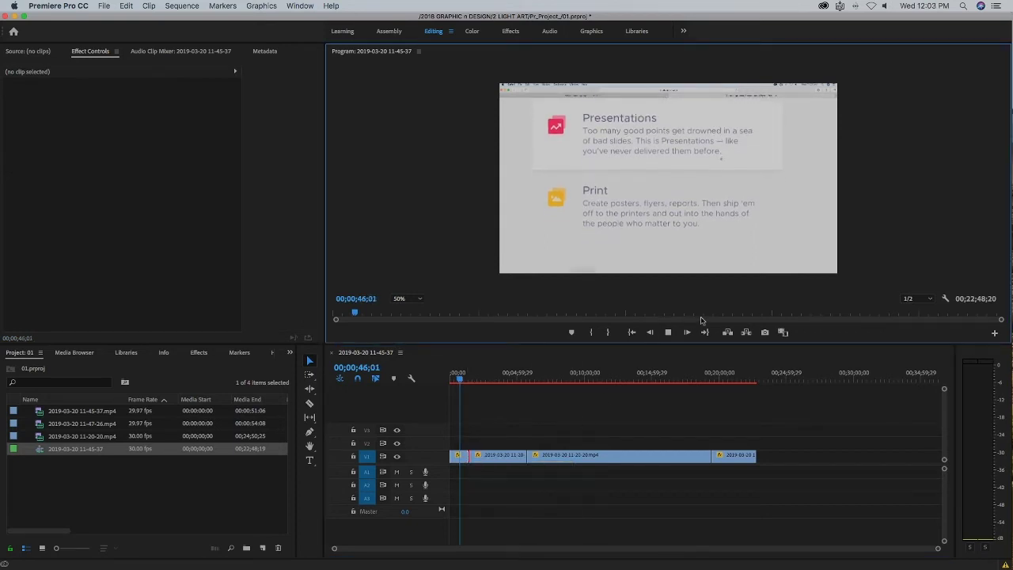
right_click(455, 460)
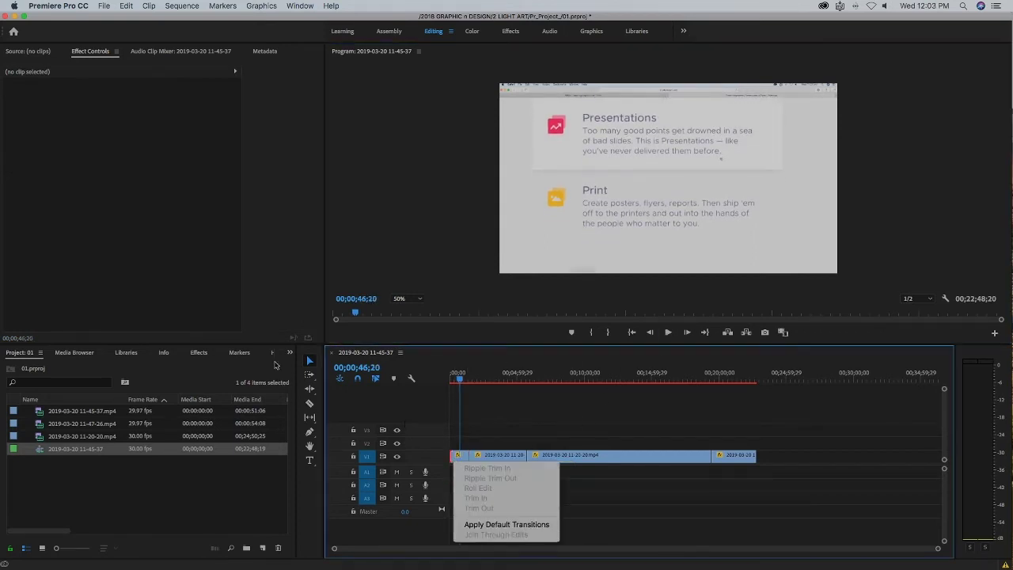
left_click(400, 426)
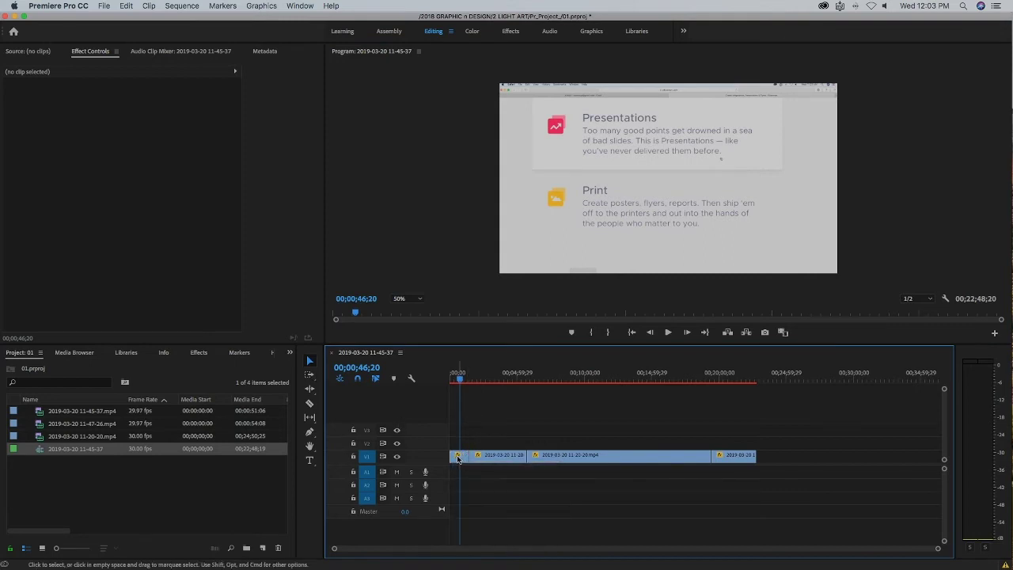
left_click(458, 455)
left_click(505, 447)
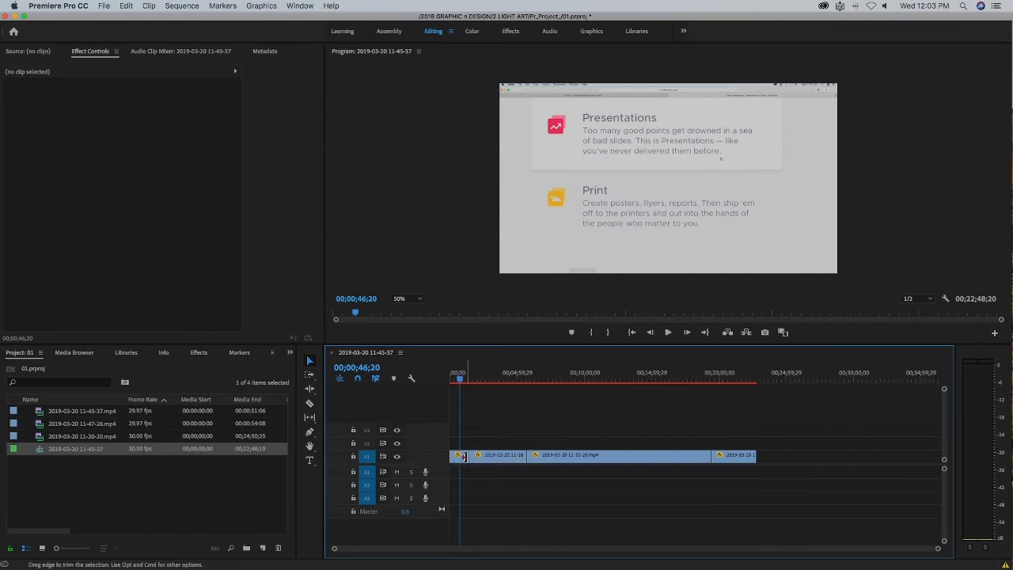
right_click(466, 461)
left_click(492, 440)
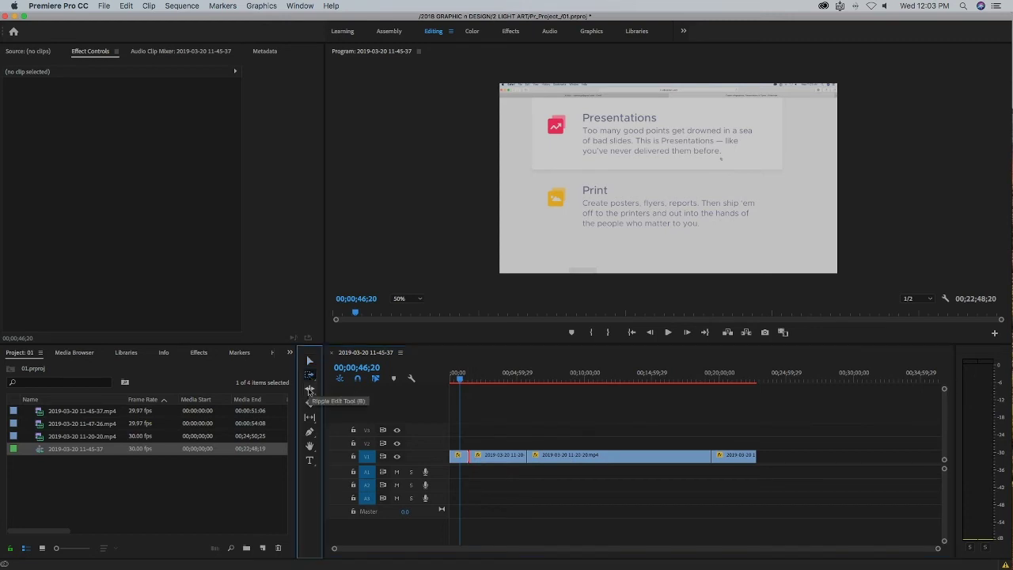
Try the Ripple Edit tool, return to Selection, and select the first short V1 clip.
left_click(310, 389)
left_click(310, 360)
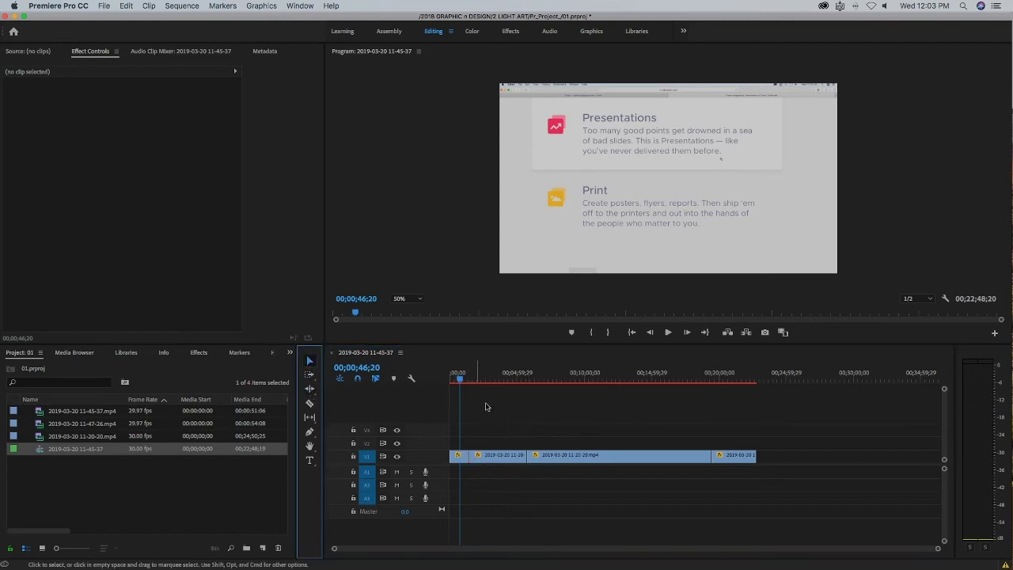
left_click(579, 457)
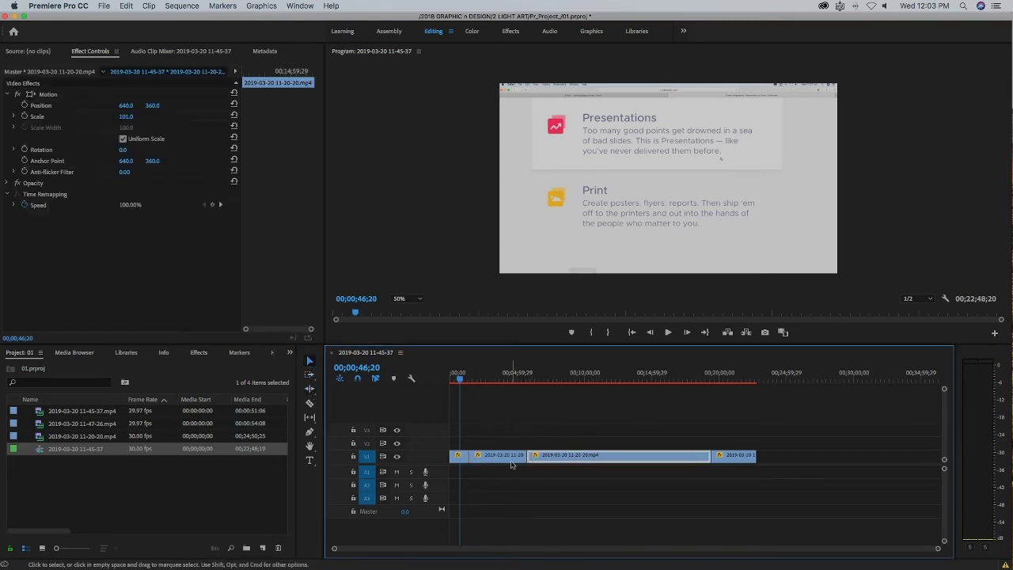
left_click(463, 459)
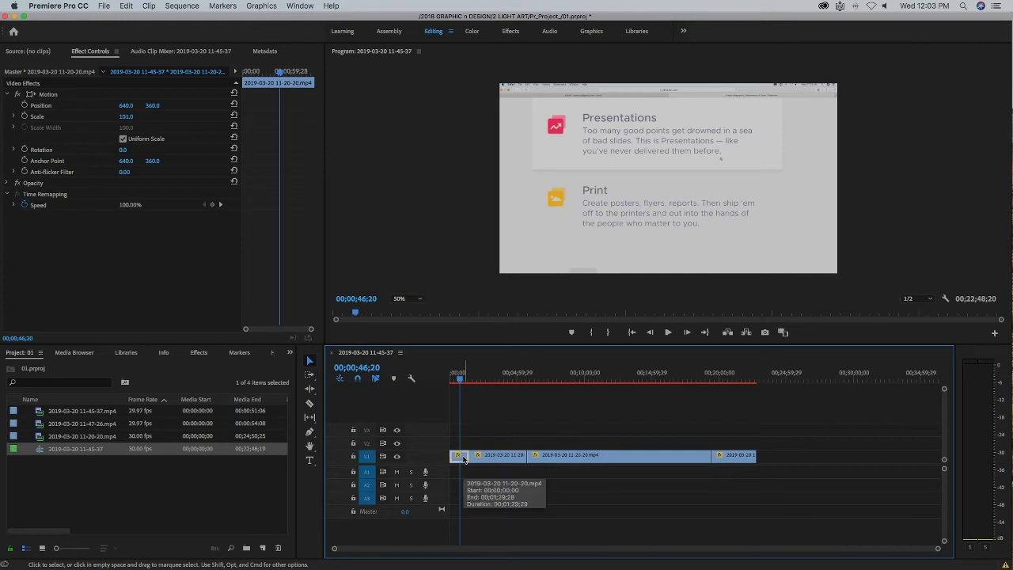
right_click(466, 458)
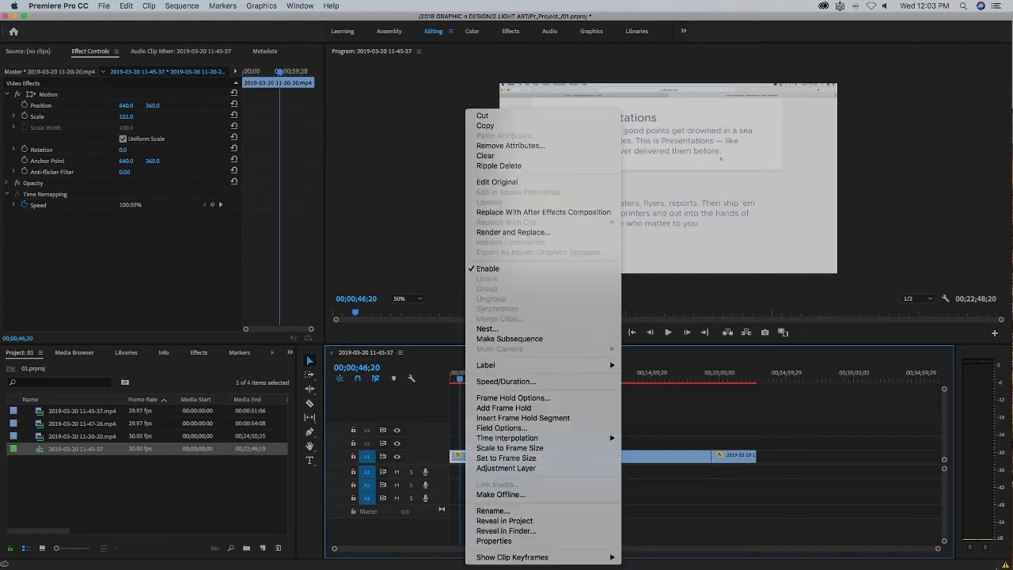
left_click(530, 383)
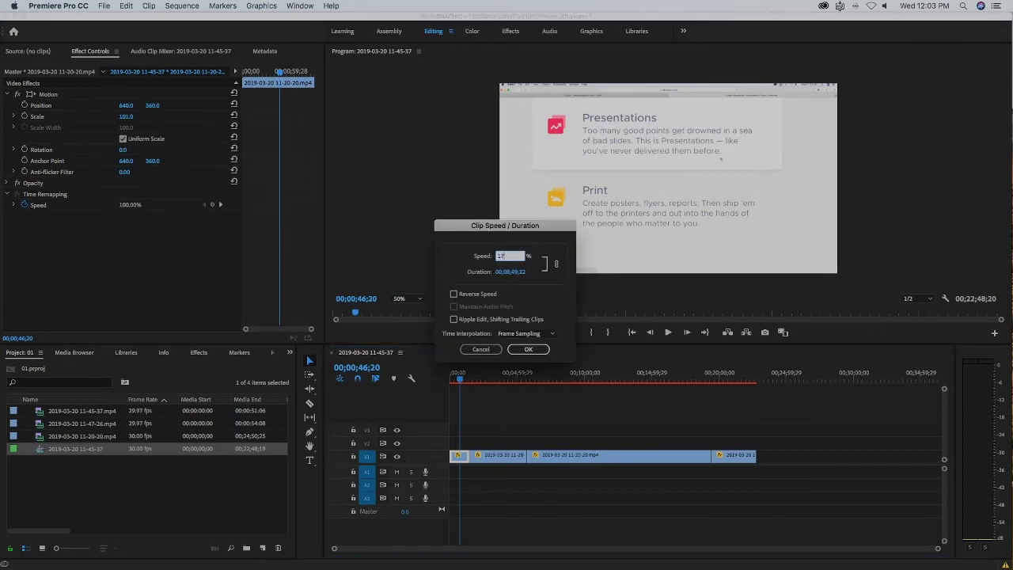
type("0")
key("Return")
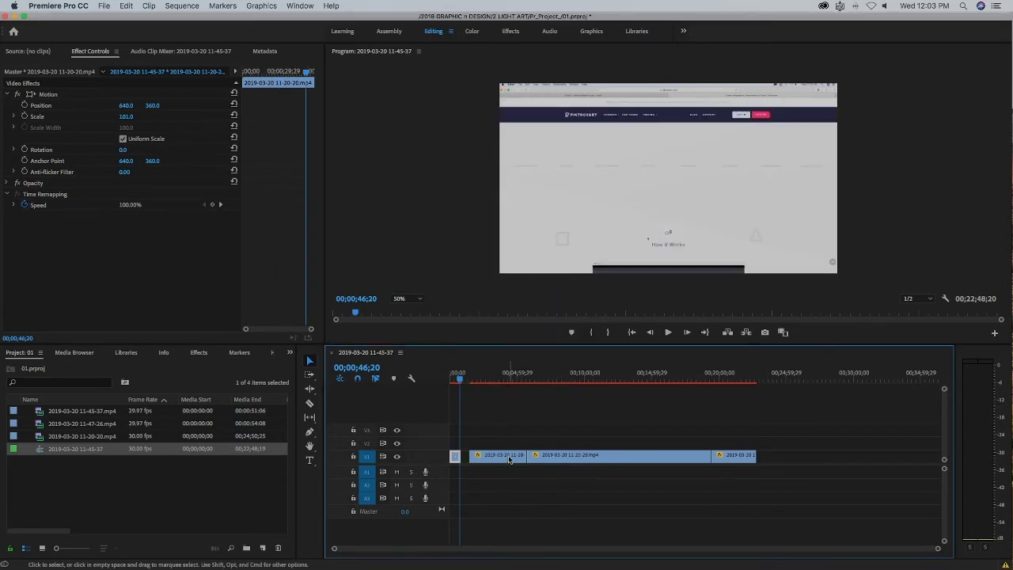
left_click(509, 459)
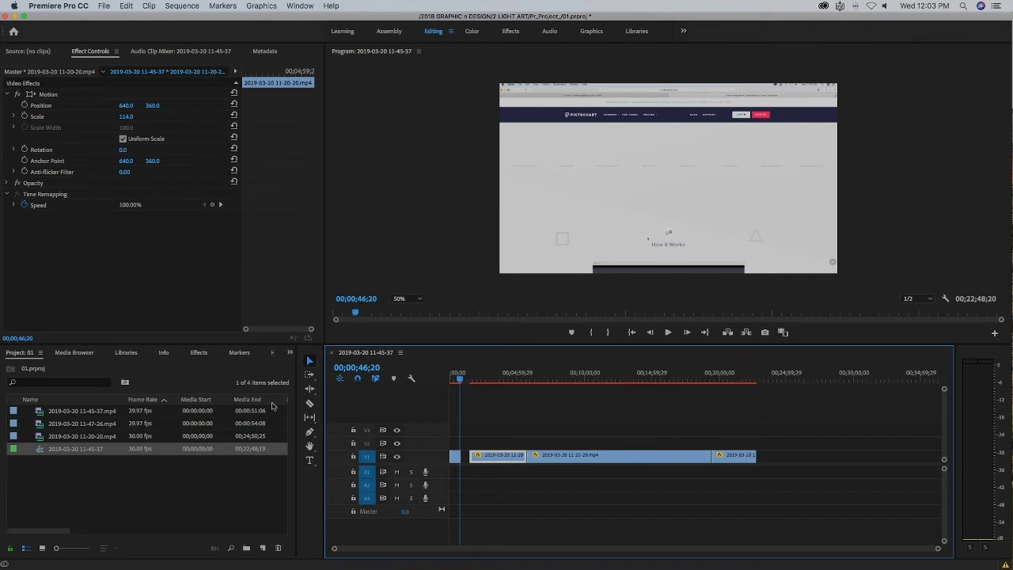
left_click(311, 377)
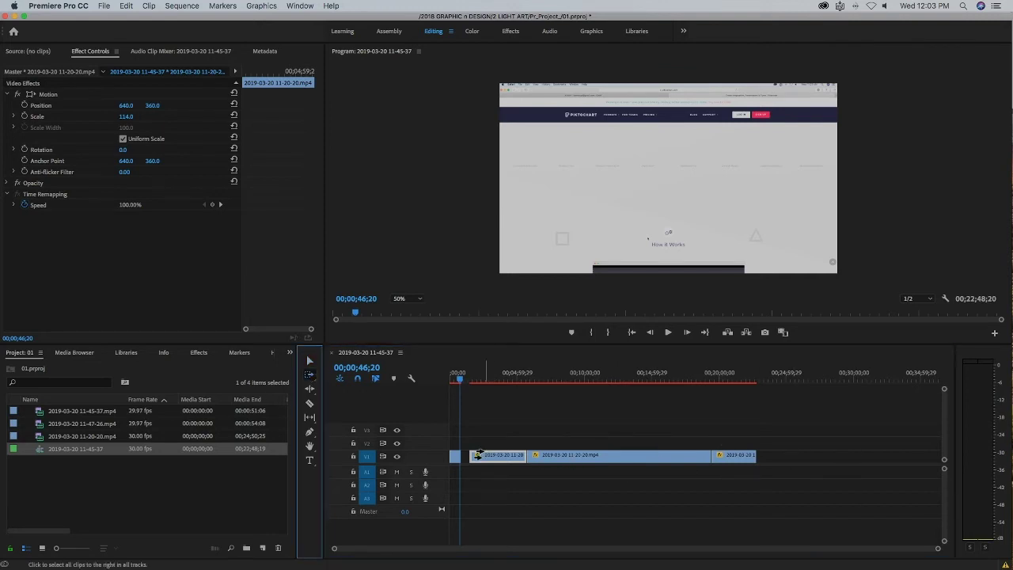
left_click_drag(484, 454, 480, 457)
key("space")
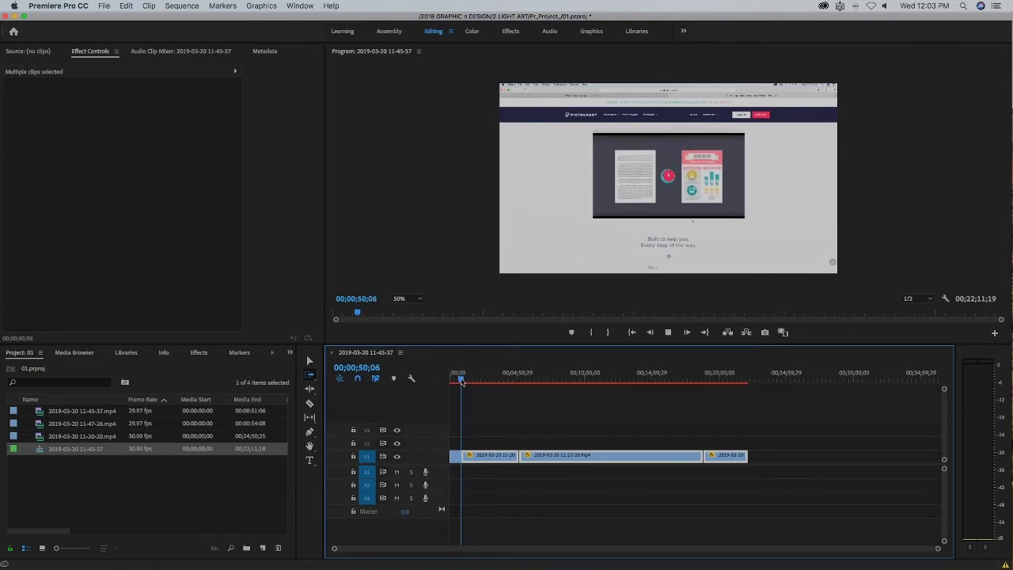
left_click(467, 381)
key("space")
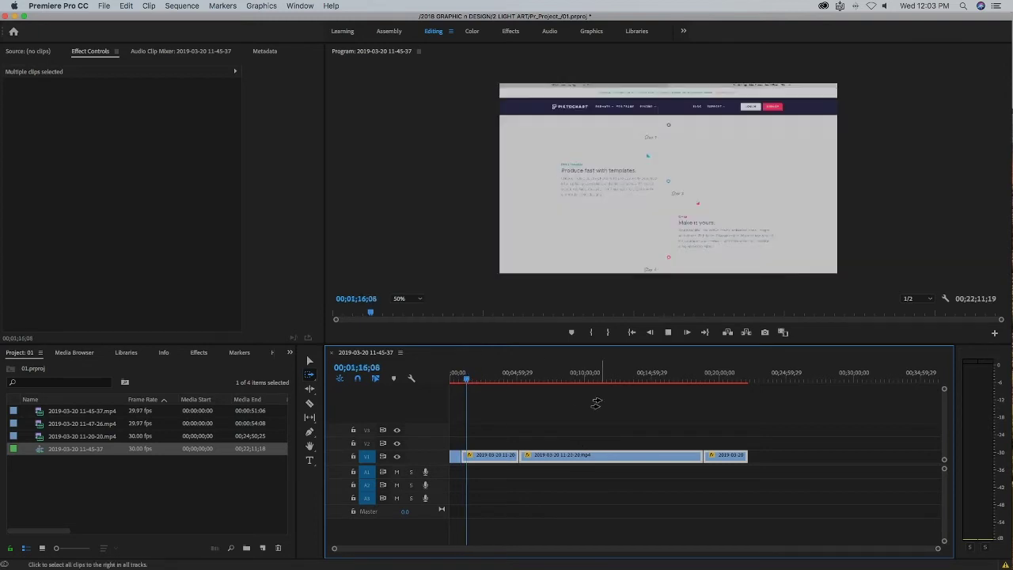
left_click(467, 380)
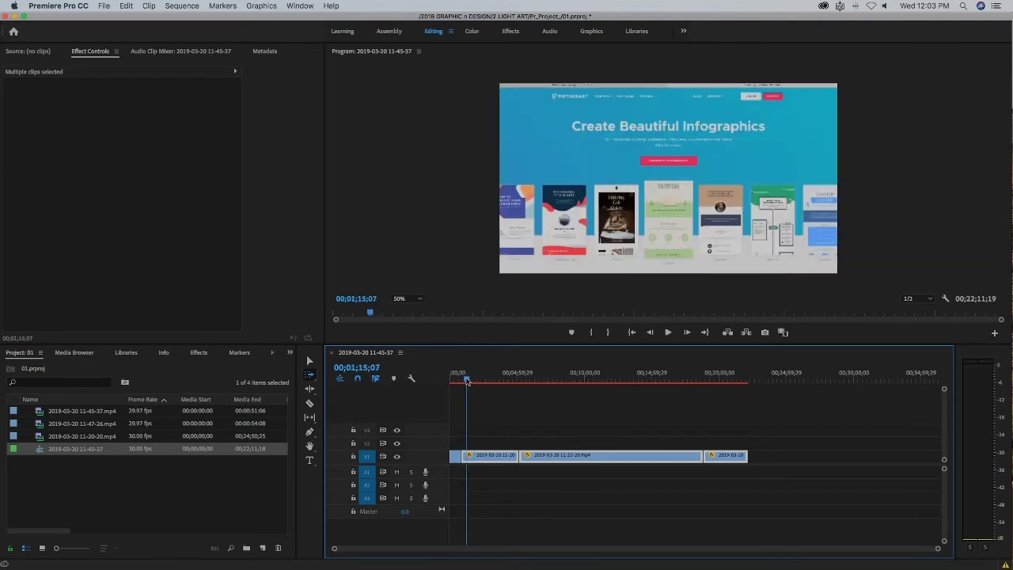
left_click(458, 379)
key("space")
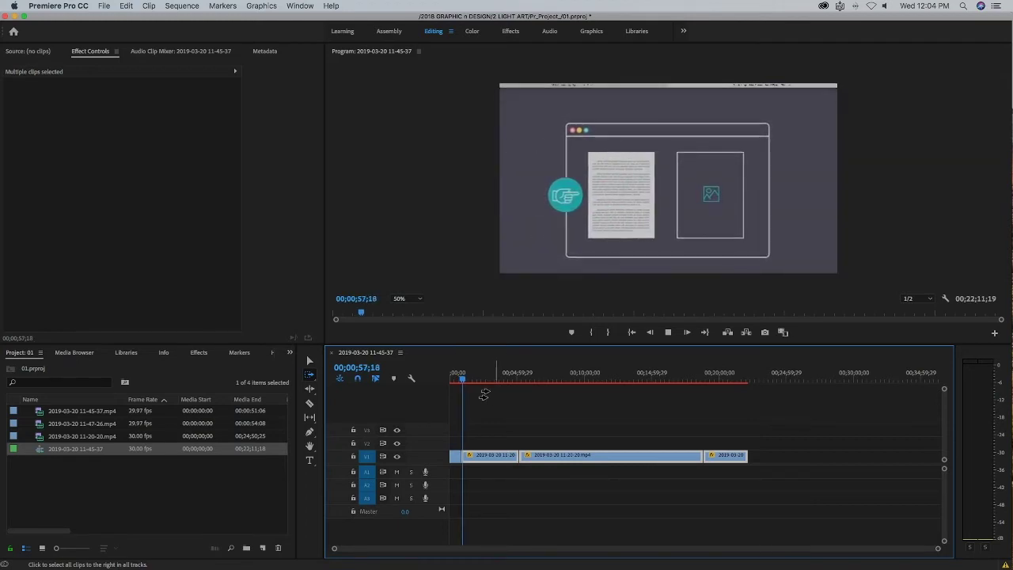
Set the selected clips' Speed/Duration to 200%.
right_click(497, 455)
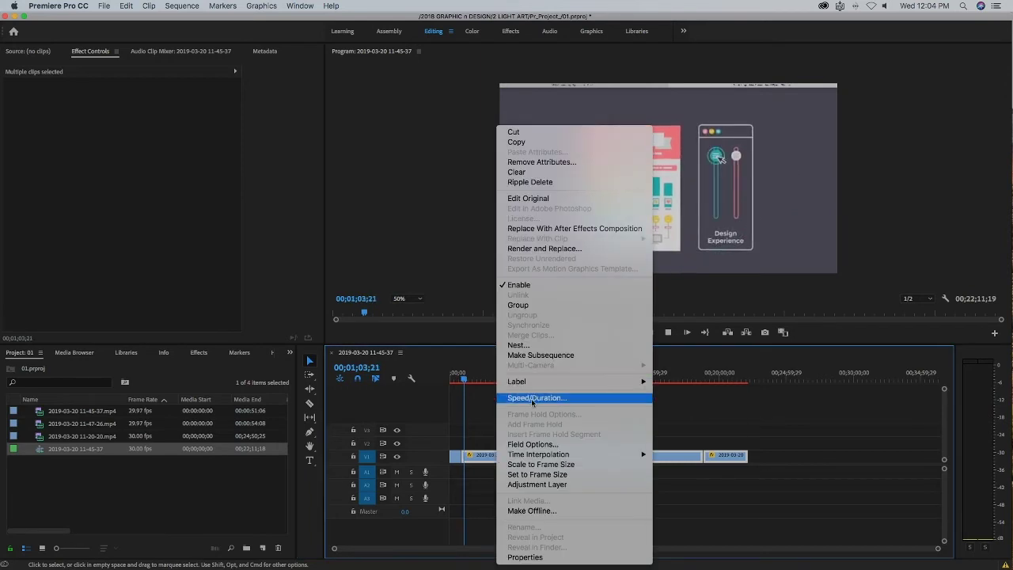
left_click(526, 398)
type("00")
key("Return")
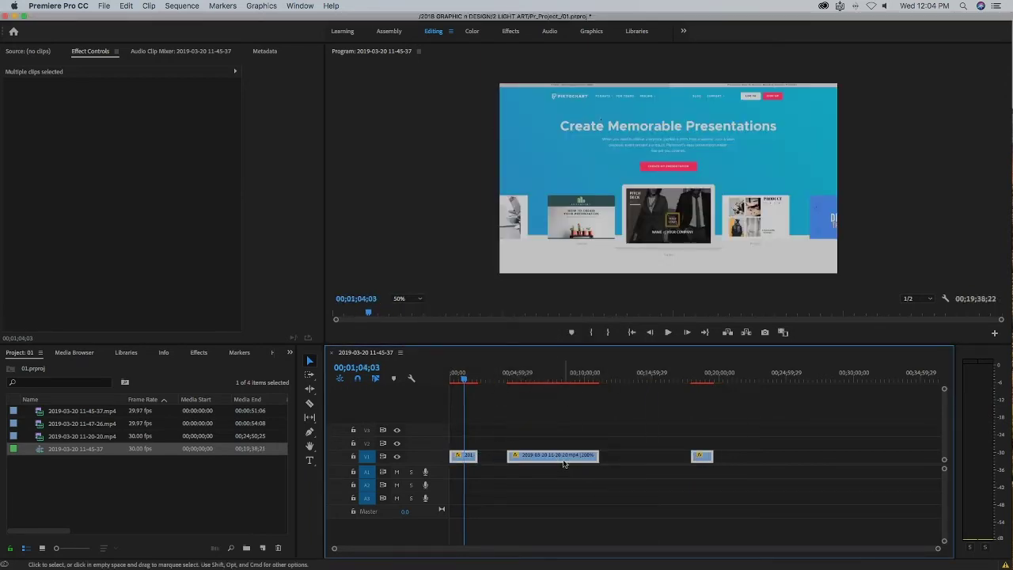
Move the middle clip left against the first clip, then play and scrub to check.
left_click(567, 460)
mouse_move(575, 464)
left_mouse_down()
mouse_move(618, 473)
mouse_move(596, 459)
left_mouse_up()
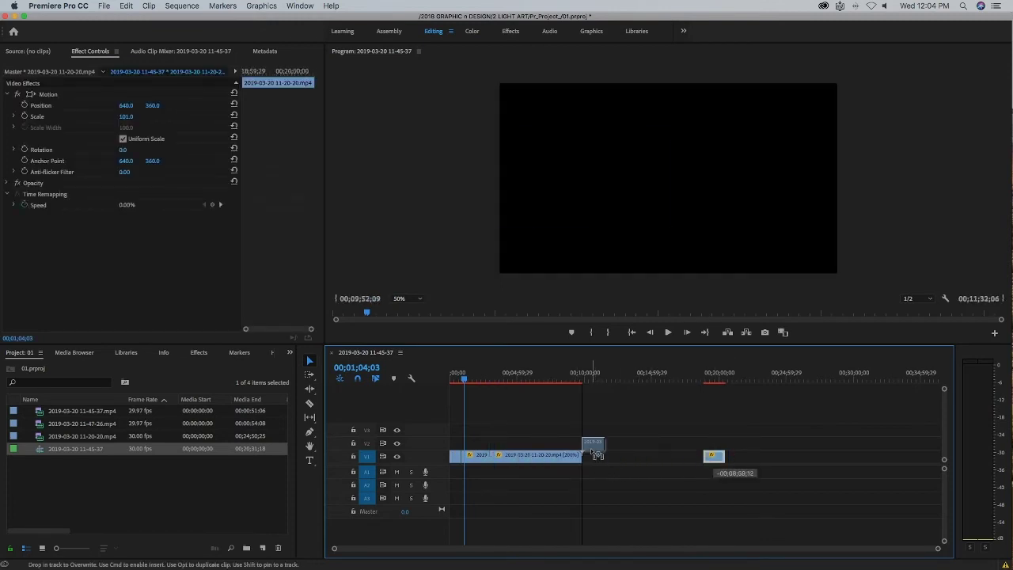
key("space")
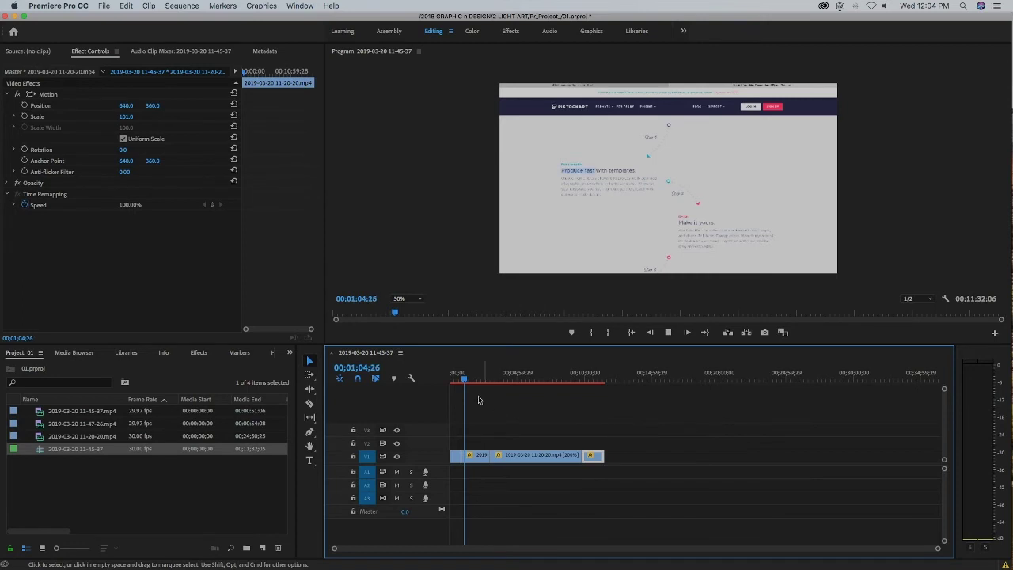
left_click_drag(465, 379, 593, 388)
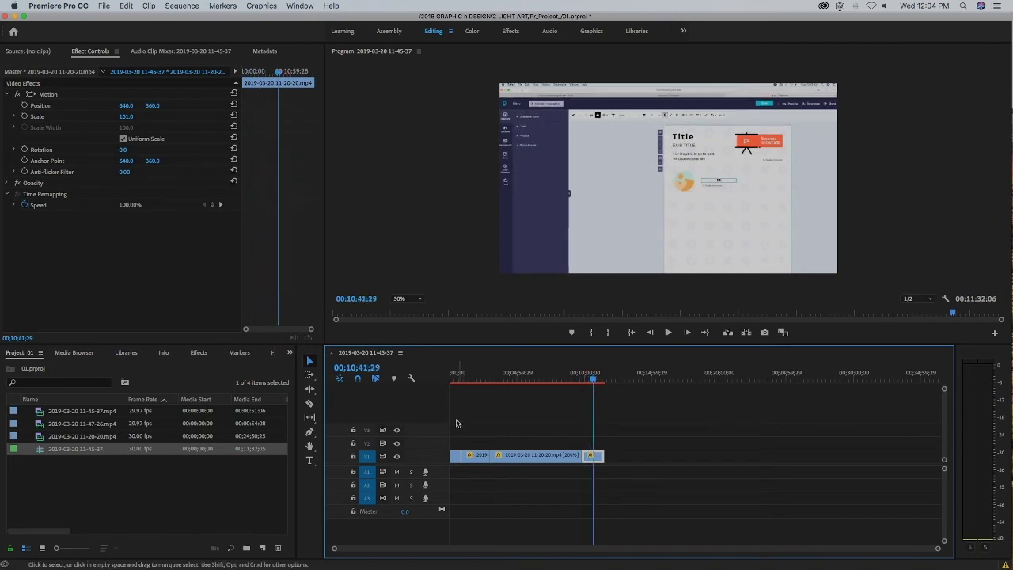
mouse_move(595, 383)
left_mouse_down()
mouse_move(582, 385)
mouse_move(604, 387)
left_mouse_up()
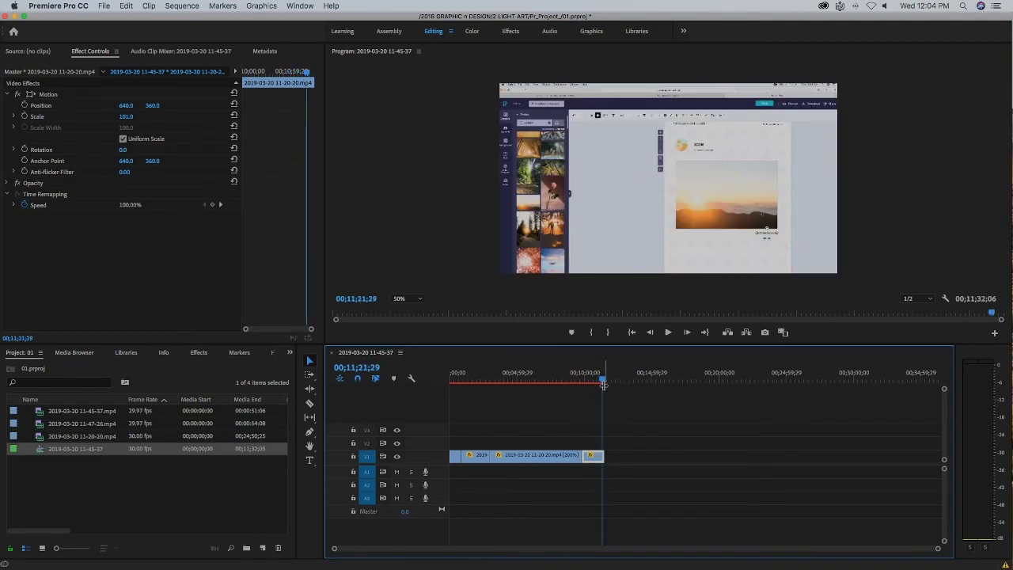
mouse_move(604, 387)
left_mouse_down()
mouse_move(554, 382)
mouse_move(605, 382)
left_mouse_up()
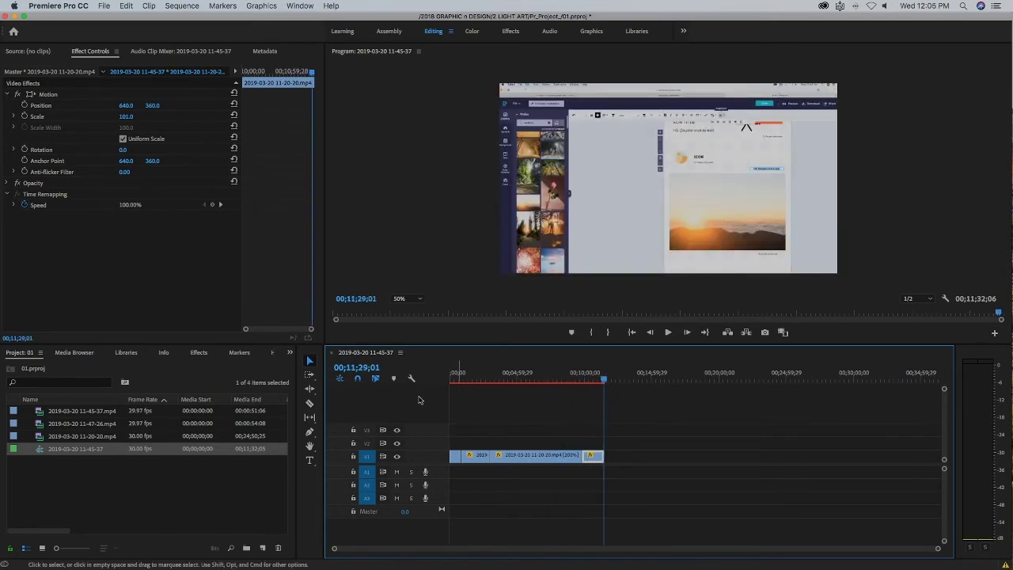
left_click(180, 494)
right_click(180, 494)
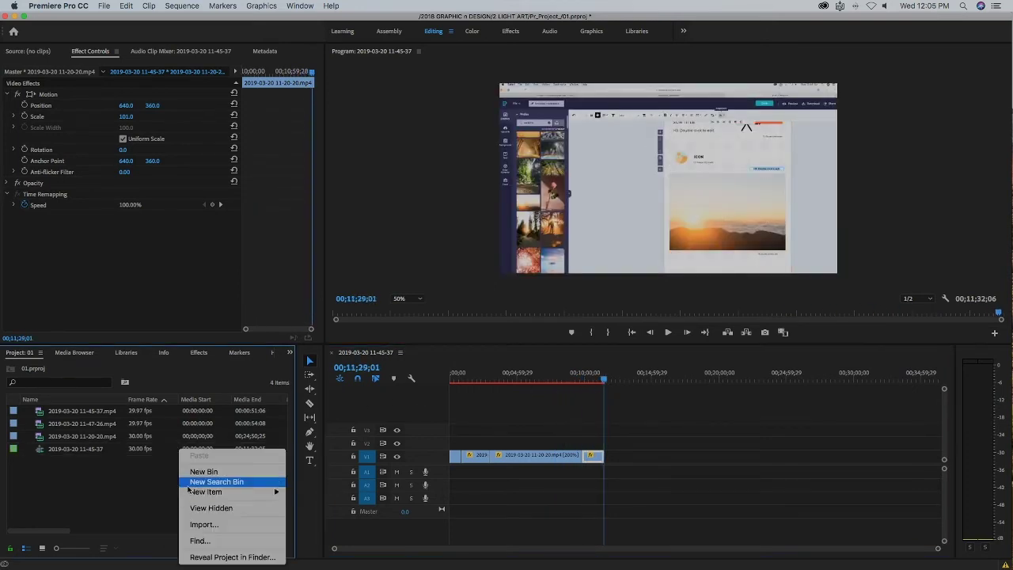
left_click(208, 524)
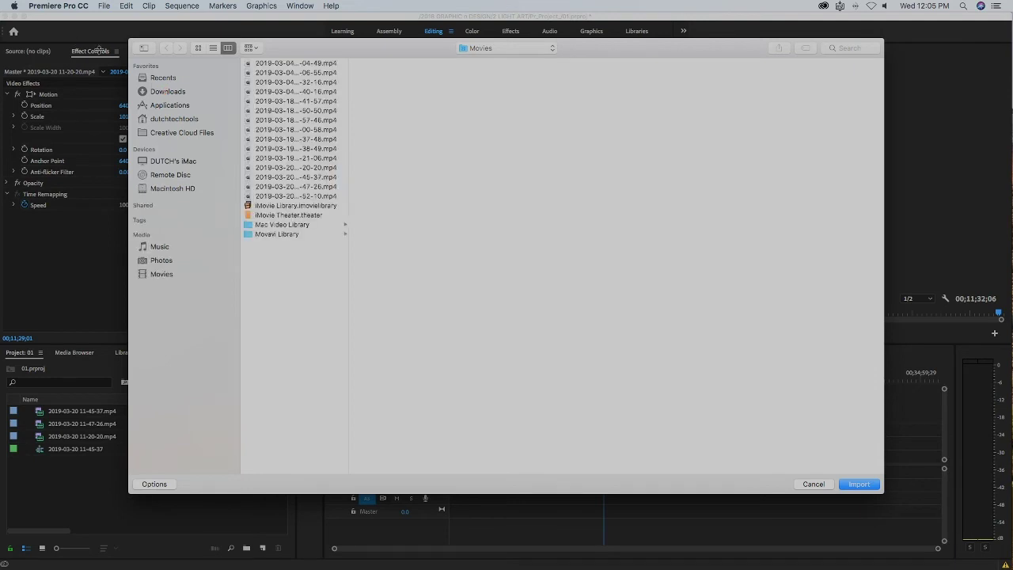
left_click(159, 93)
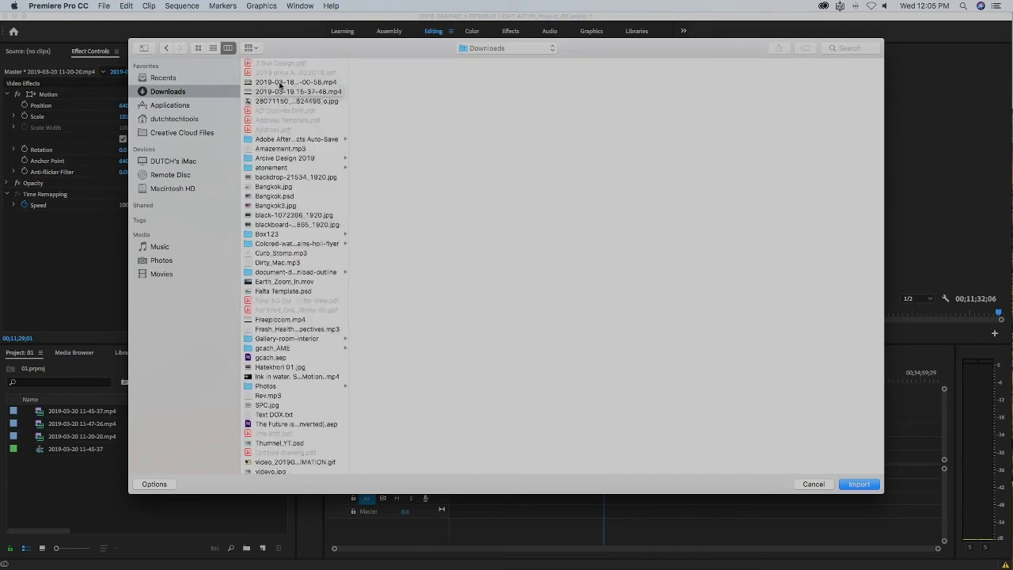
left_click(285, 84)
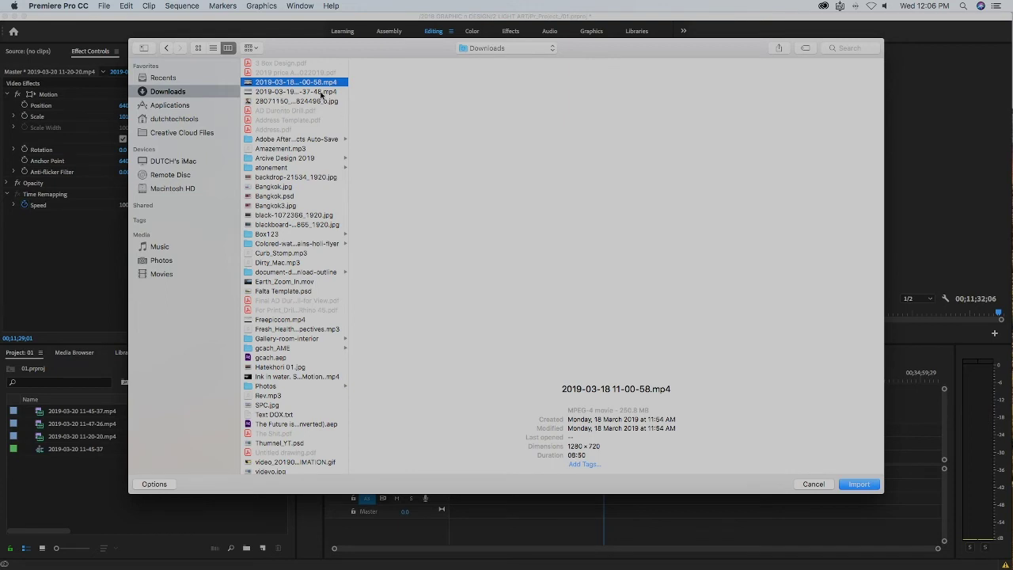
left_click(321, 92)
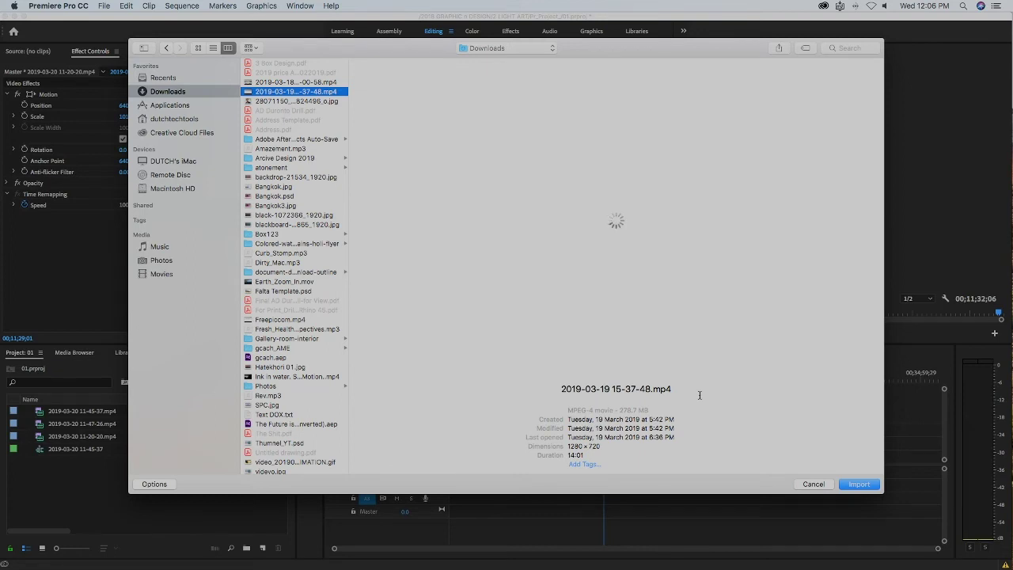
scroll(320, 317, "down", 2)
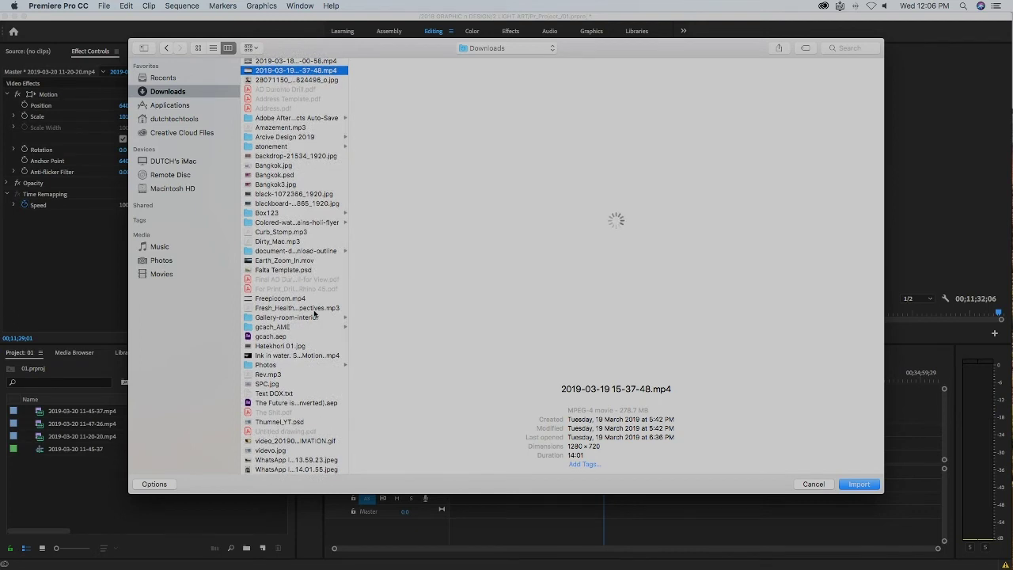
left_click(296, 299)
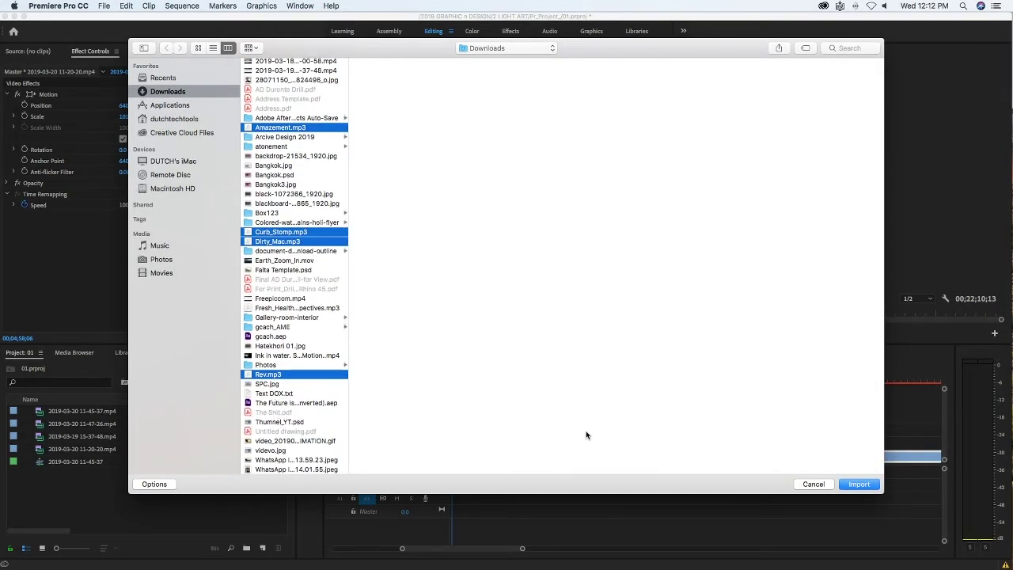
left_click(853, 484)
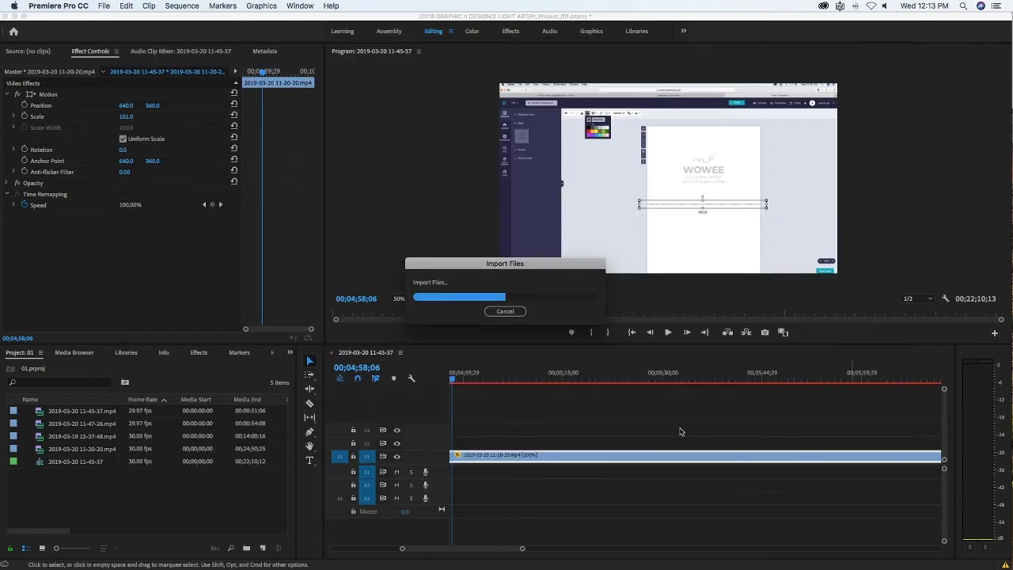
Drop the music tracks onto A1 near 00;04;58 and move Rev.mp3 later.
left_click_drag(89, 478, 457, 490)
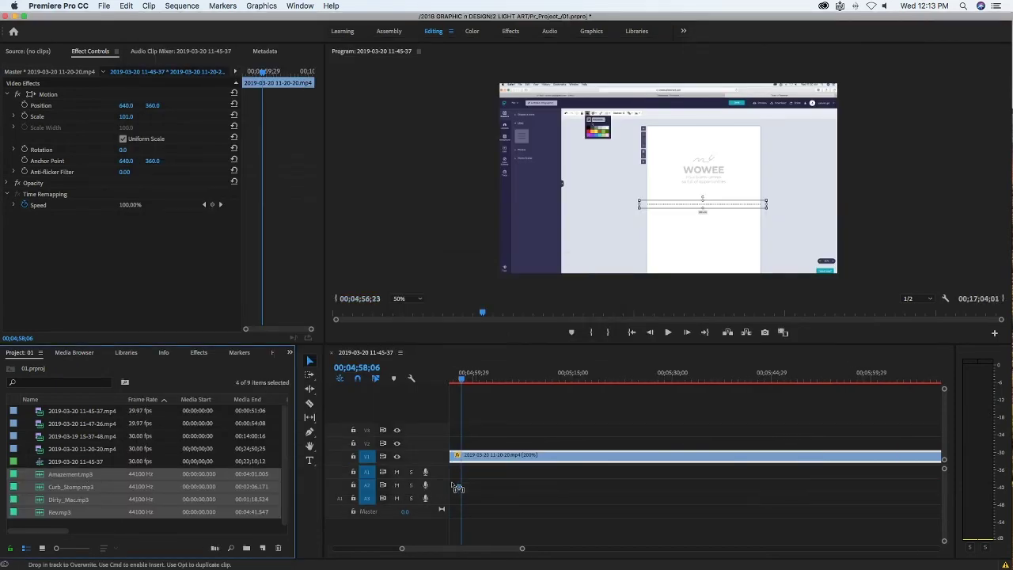
left_click_drag(457, 487, 391, 539)
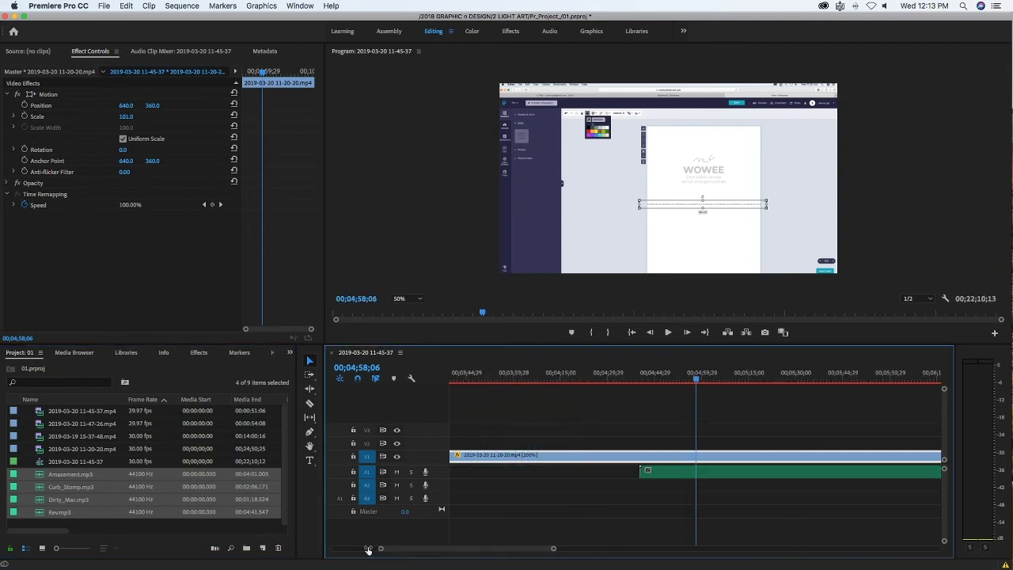
mouse_move(391, 539)
left_mouse_down()
mouse_move(730, 478)
mouse_move(898, 475)
mouse_move(711, 475)
left_mouse_up()
left_click_drag(527, 474, 549, 474)
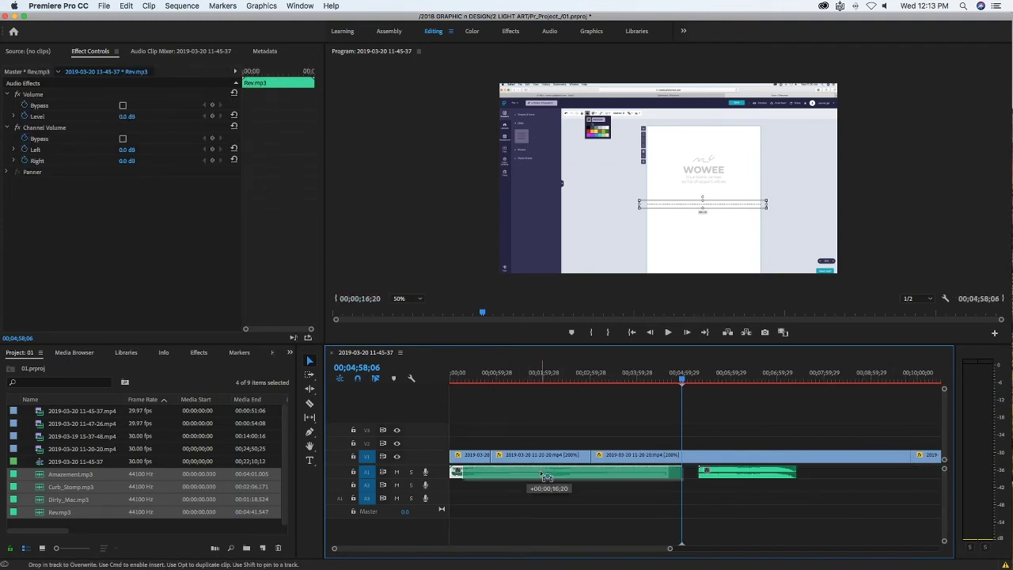
scroll(713, 479, "down", 3)
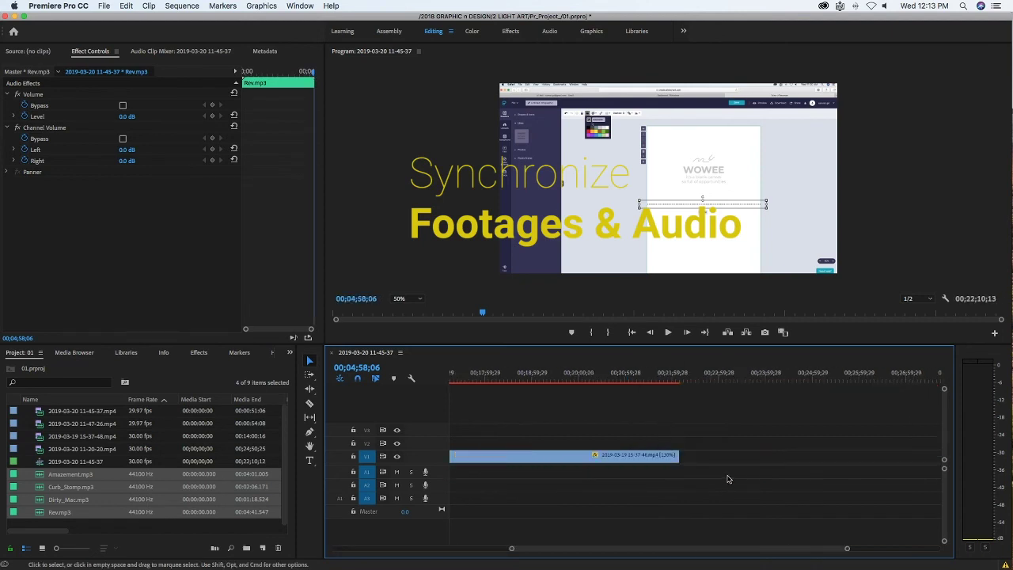
scroll(717, 478, "down", 3)
scroll(722, 479, "down", 3)
scroll(729, 479, "down", 3)
scroll(728, 479, "up", 10)
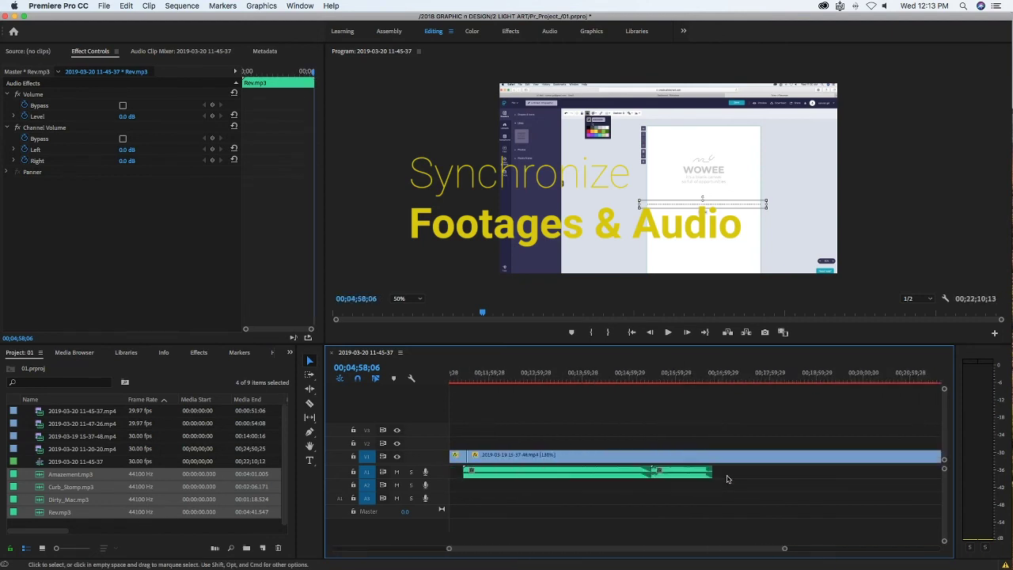
Shift the Curb_Stomp, Amazement and Dirty_Mac clips to close A1 gaps, undoing an extra placement.
left_click_drag(728, 476, 719, 475)
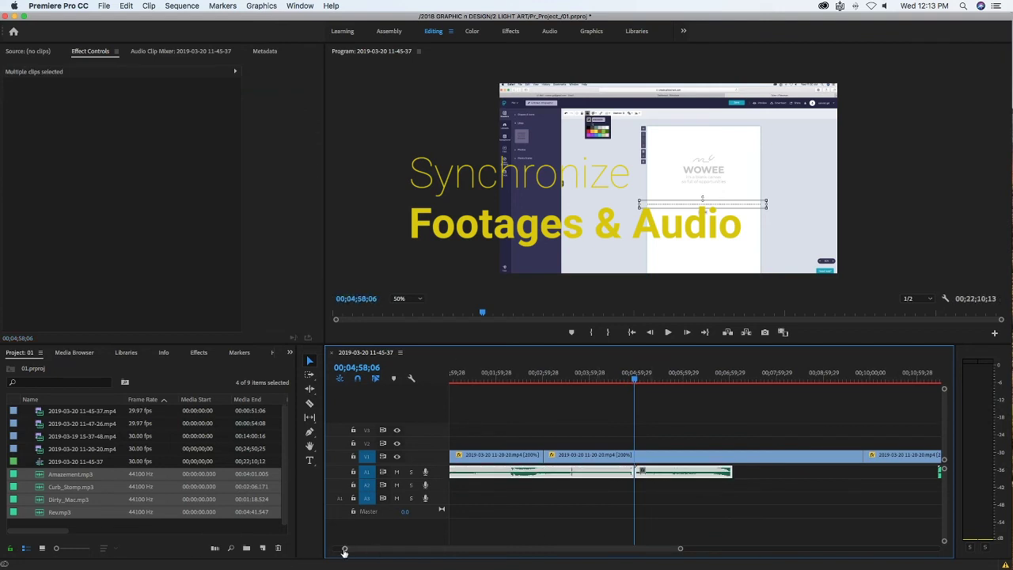
left_click_drag(344, 549, 334, 548)
left_click_drag(571, 475, 563, 478)
left_click(855, 472)
left_click_drag(855, 472, 715, 472)
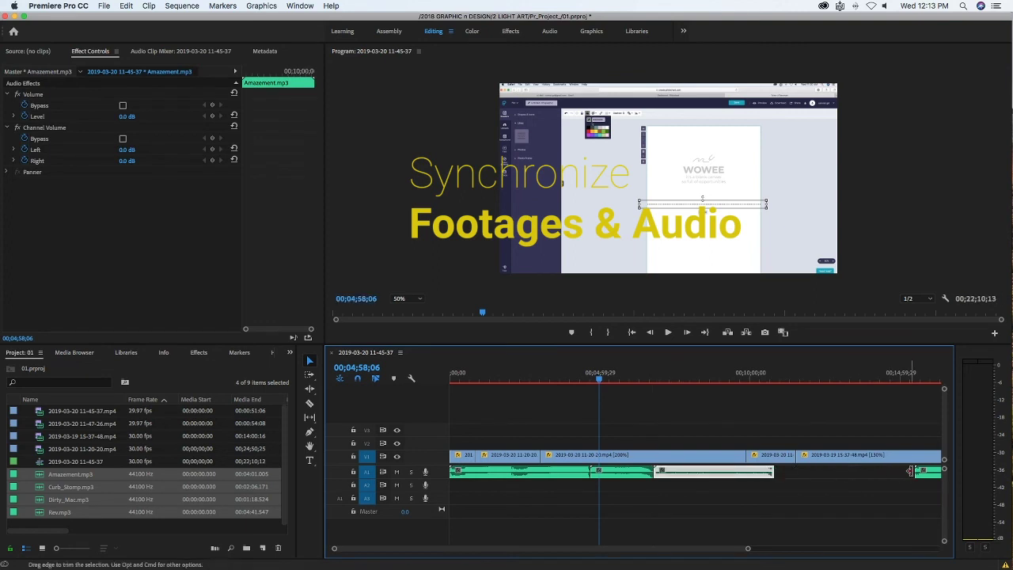
left_click_drag(919, 472, 785, 472)
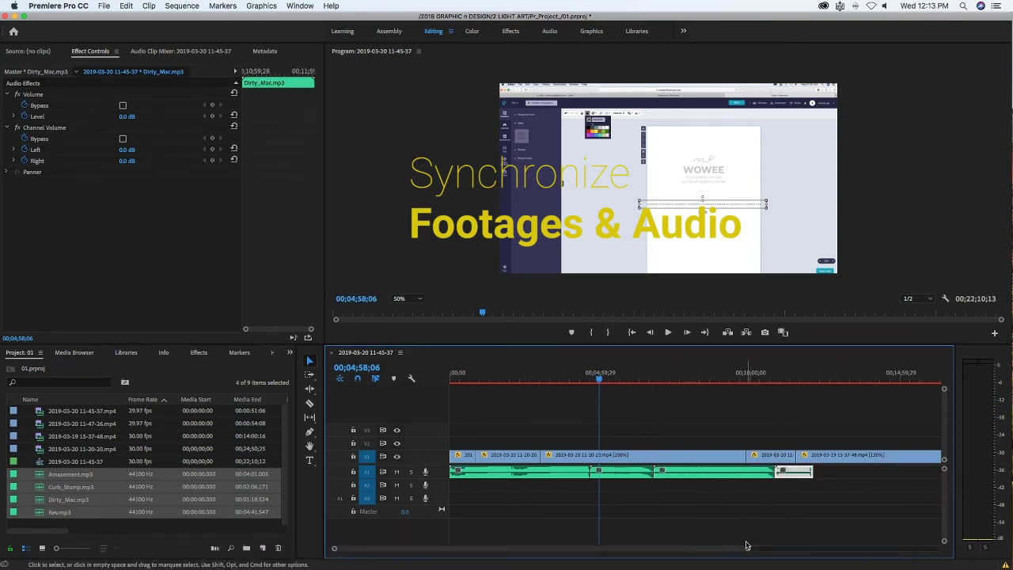
left_click_drag(746, 545, 872, 548)
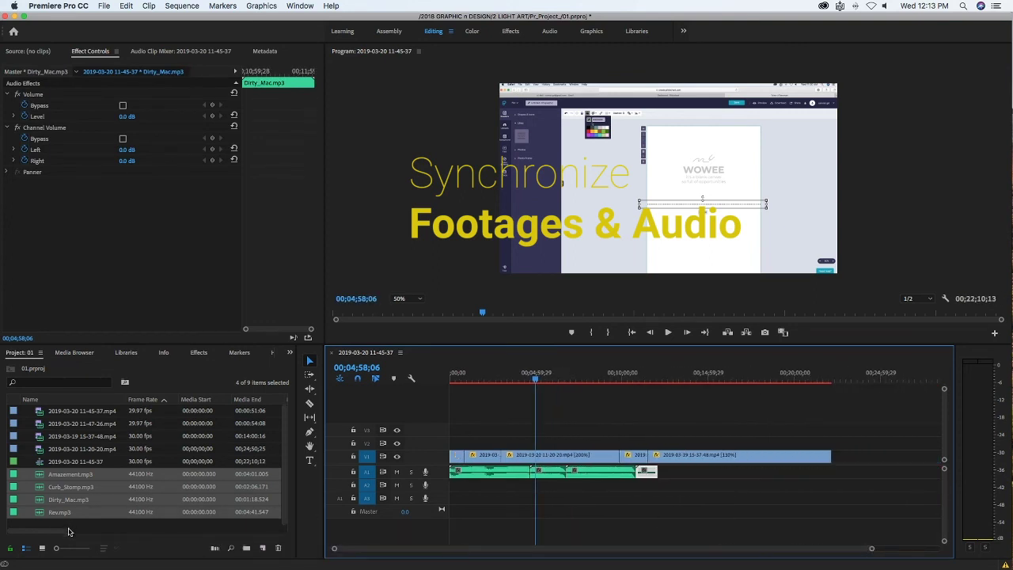
scroll(67, 515, "right", 5)
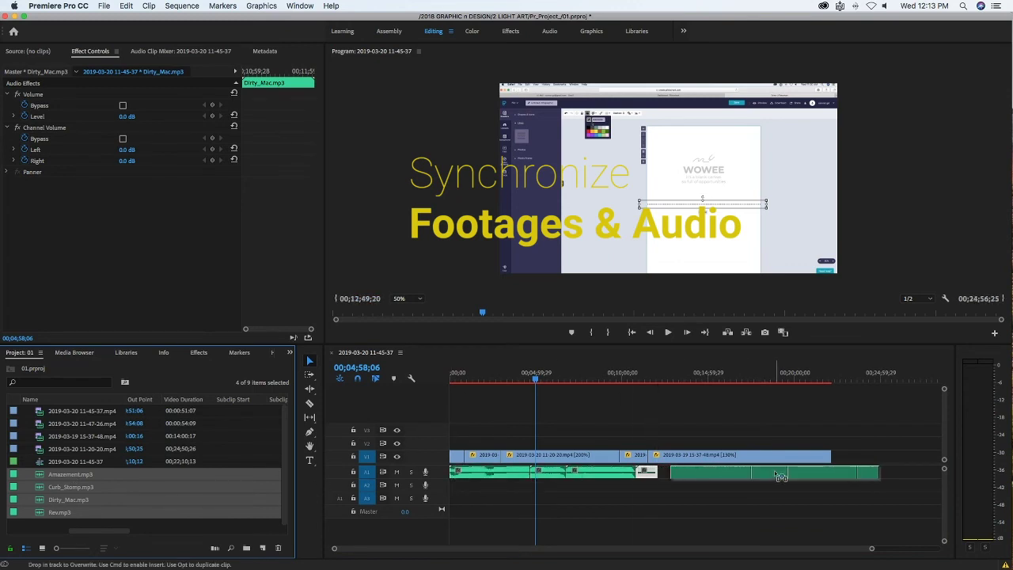
left_click_drag(320, 482, 870, 490)
key("super+z")
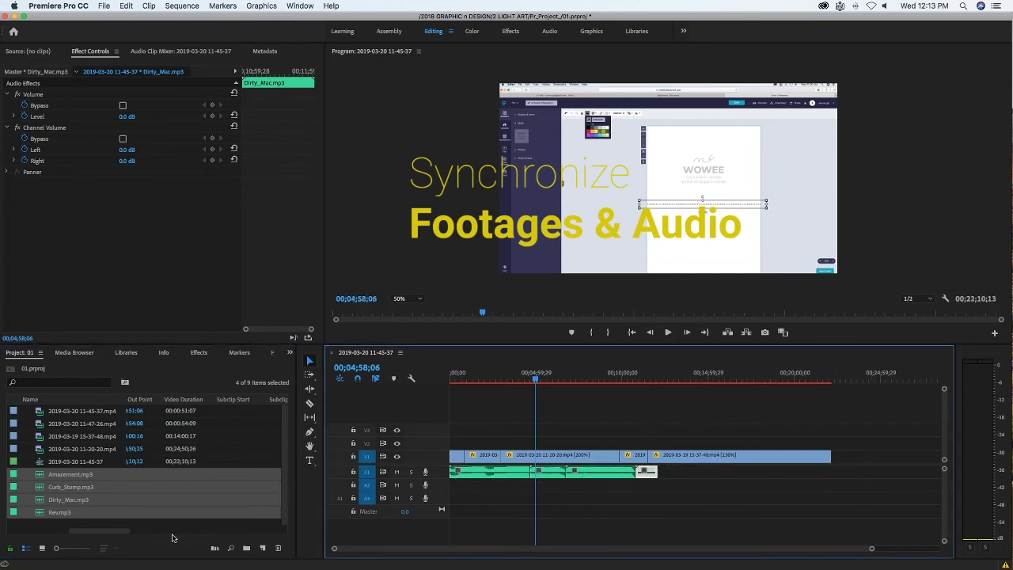
Append Amazement.mp3, Dirty_Mac.mp3 and Curb_Stomp.mp3 to the end of the A1 music.
left_click(95, 475)
mouse_move(89, 480)
left_mouse_down()
mouse_move(578, 483)
mouse_move(676, 472)
left_mouse_up()
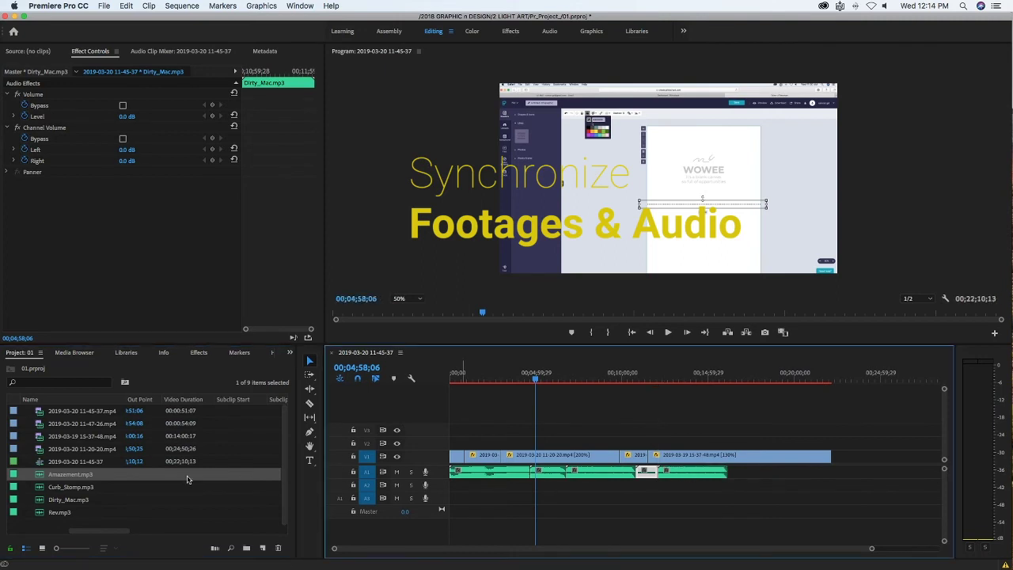
left_click(65, 488)
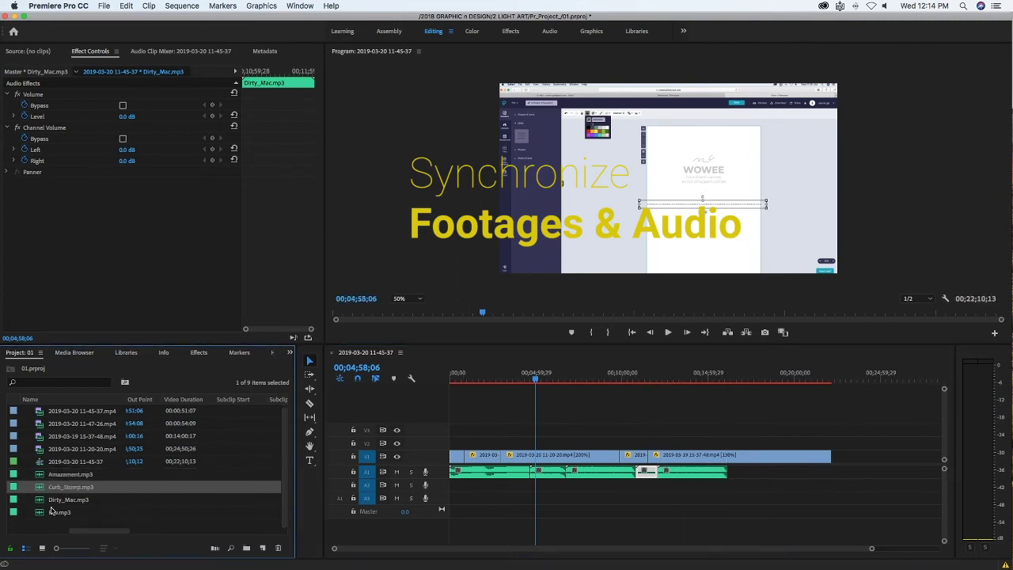
left_click_drag(59, 499, 734, 475)
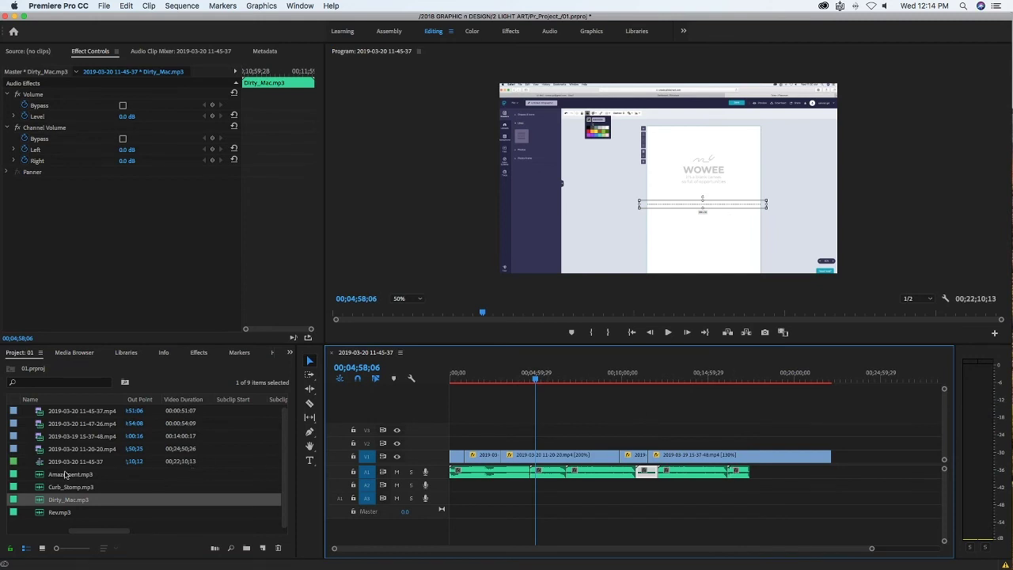
left_click_drag(51, 488, 763, 475)
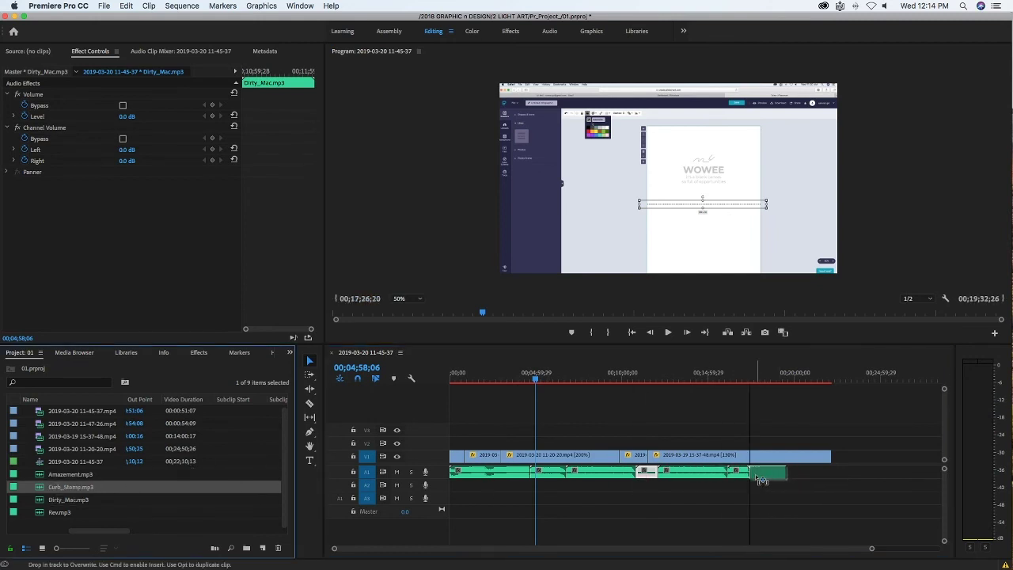
Add Amazement.mp3, undo an extra Curb_Stomp clip, append Dirty_Mac.mp3, and save the project.
left_click(63, 489)
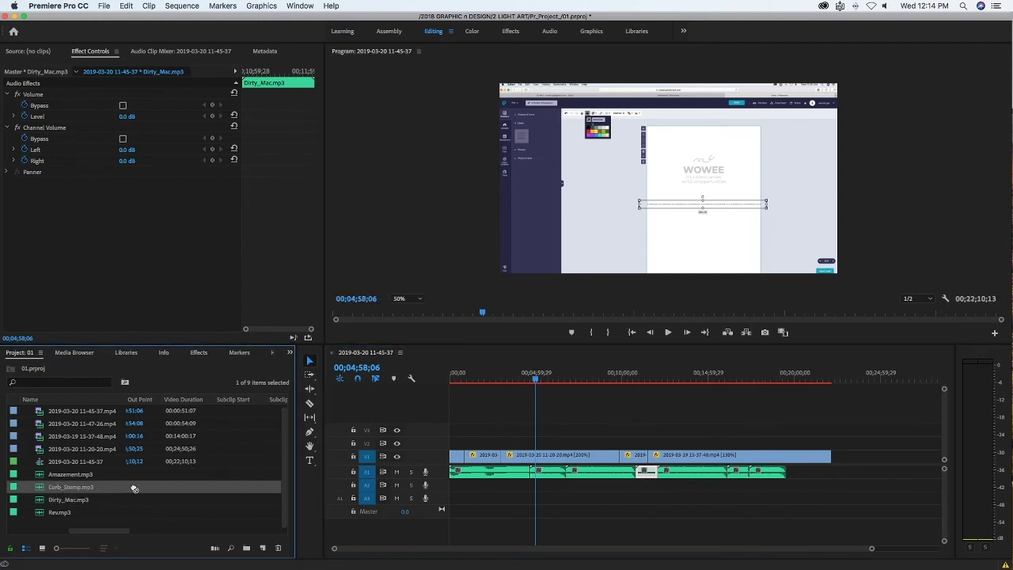
left_click_drag(79, 478, 788, 482)
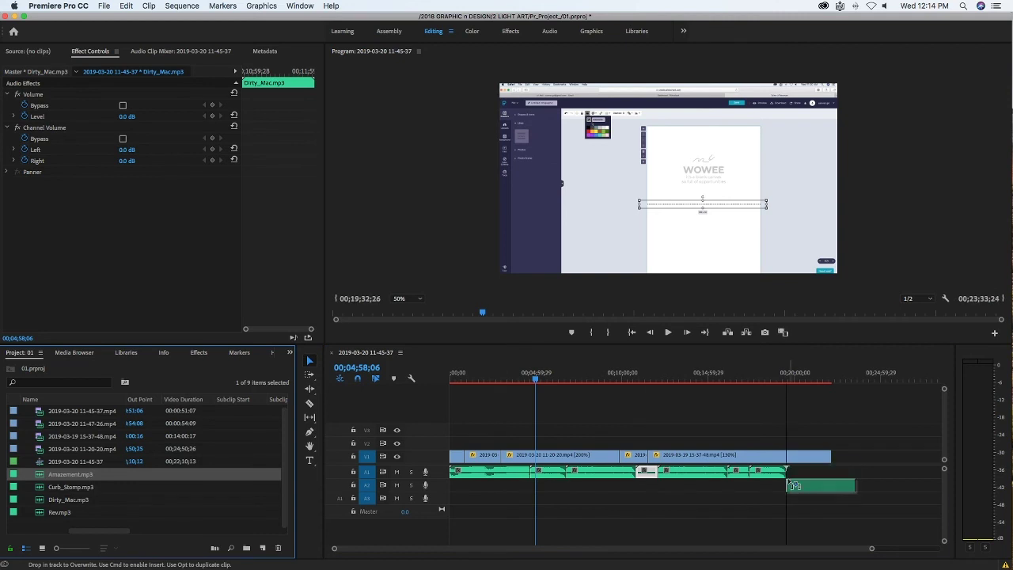
left_click_drag(68, 487, 802, 479)
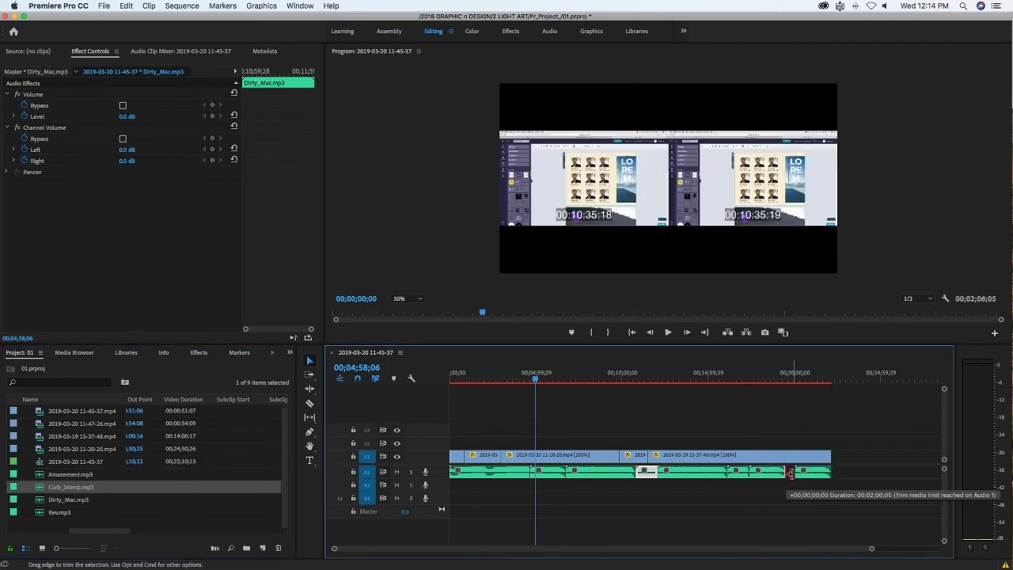
key("super+z")
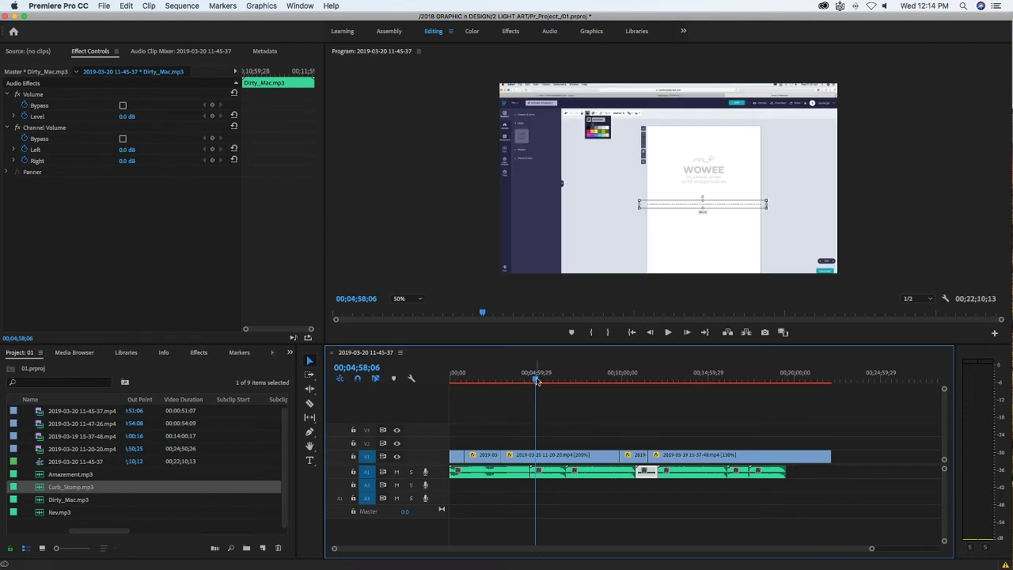
left_click_drag(58, 502, 787, 473)
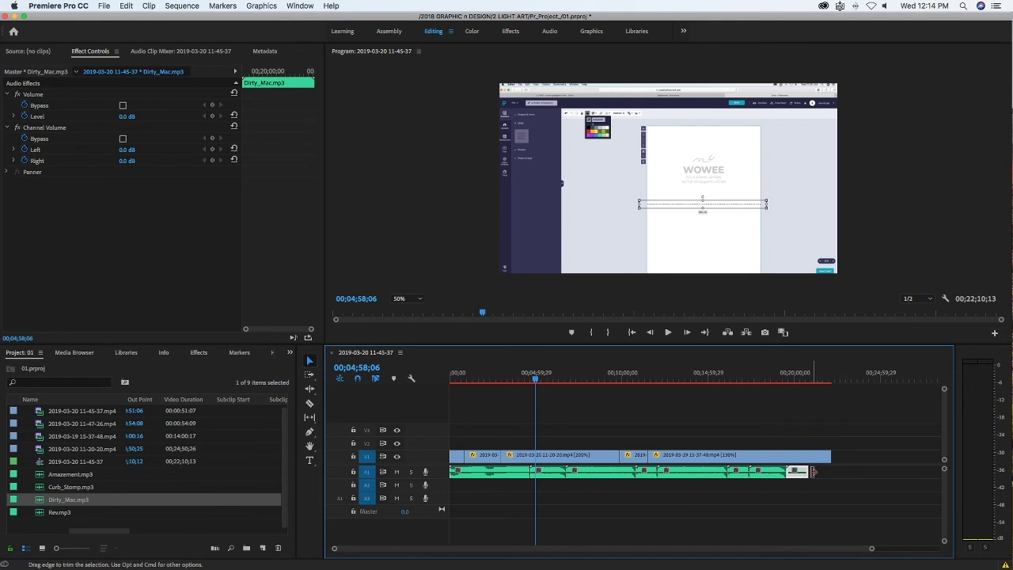
key("super+s")
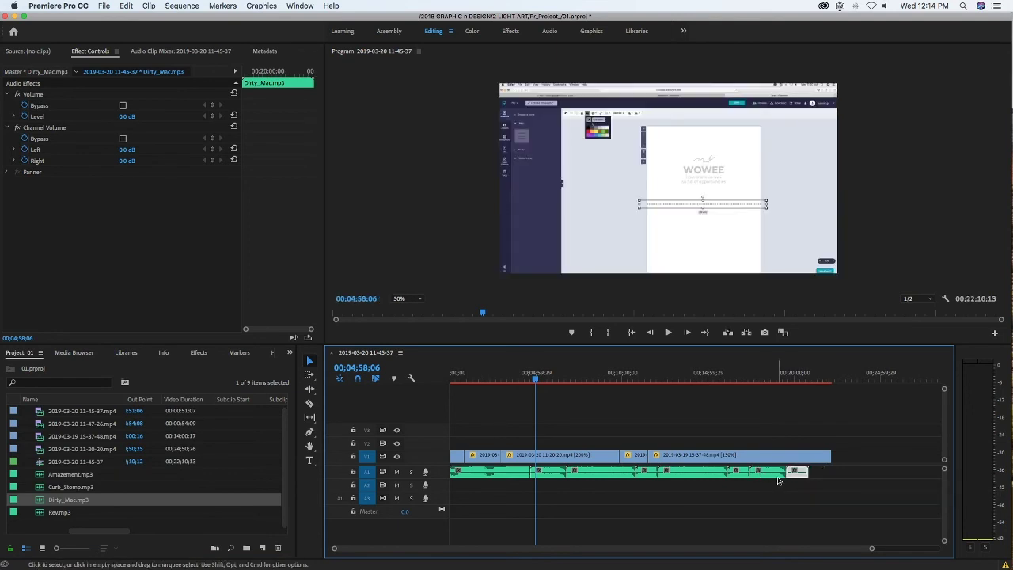
left_click(813, 459)
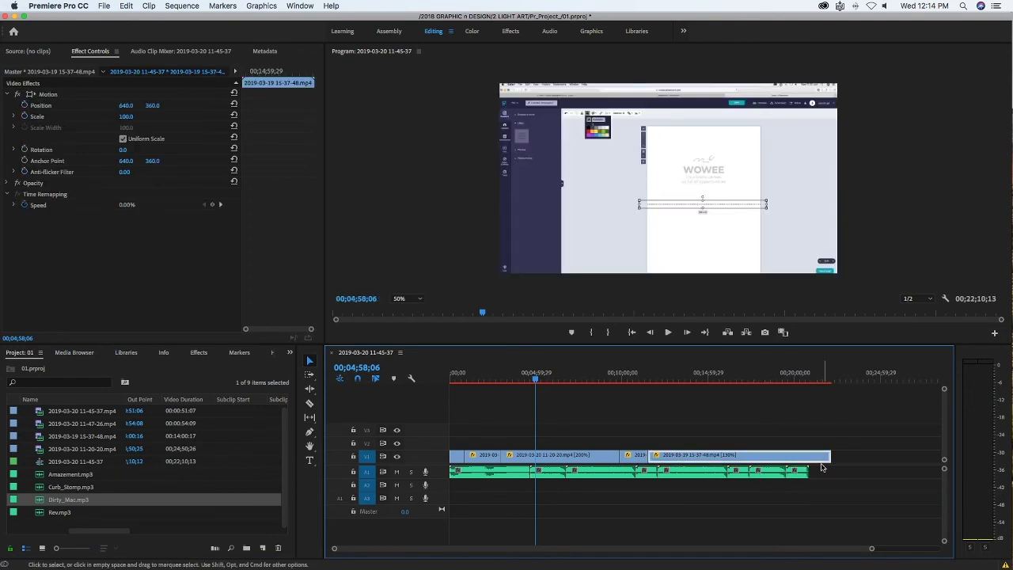
right_click(813, 461)
left_click(823, 385)
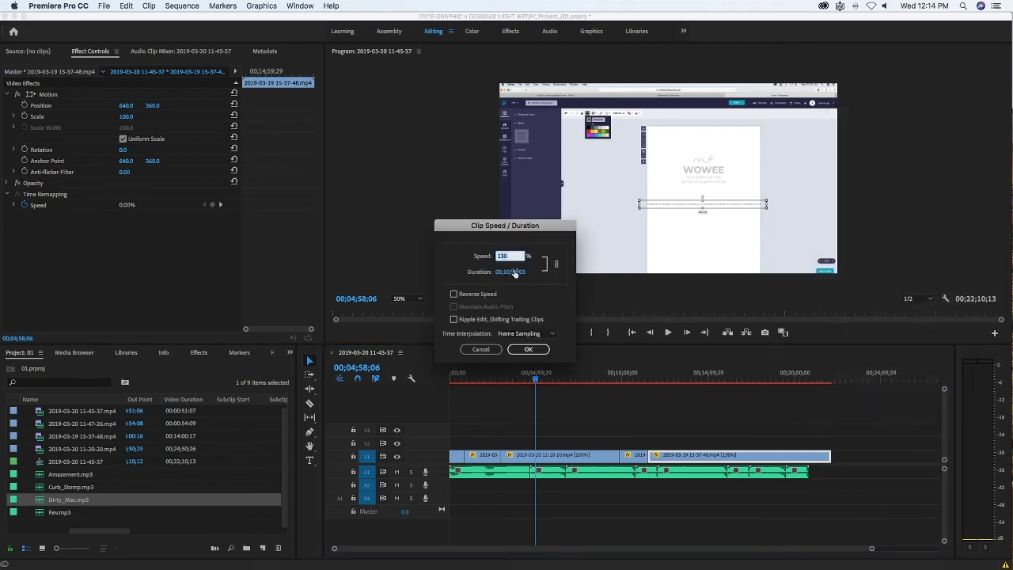
type("1")
left_click(528, 349)
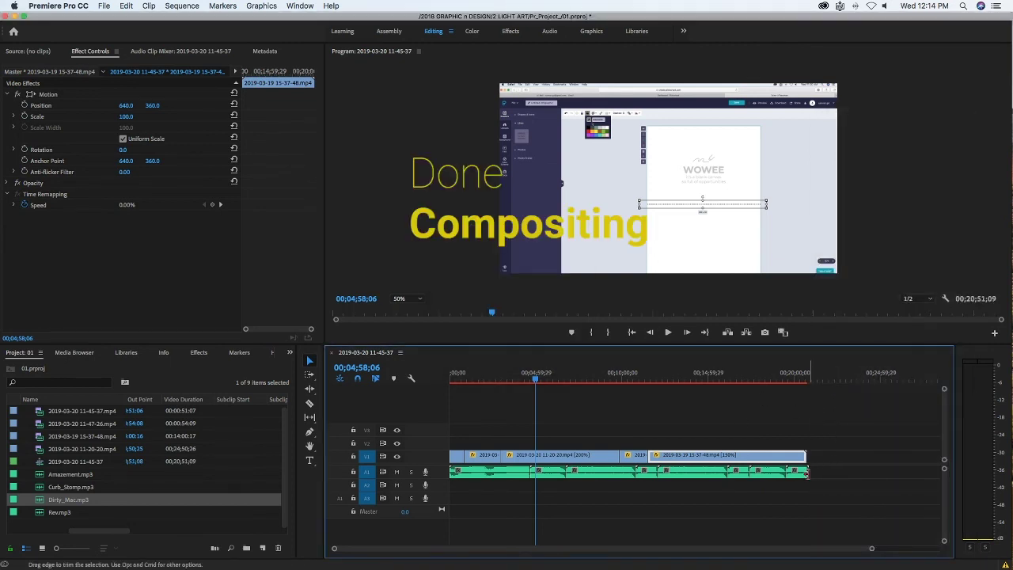
left_click(839, 497)
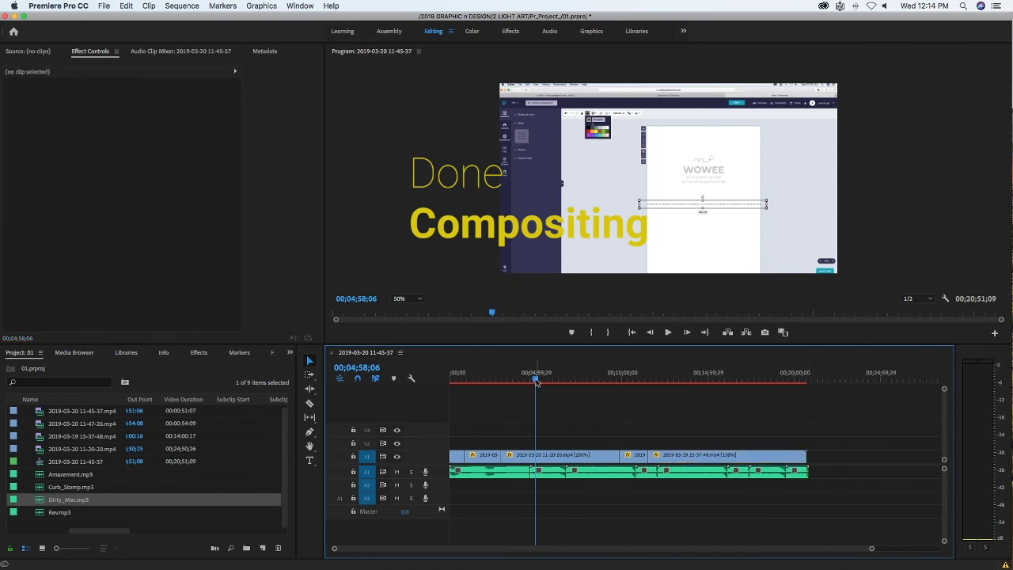
Scrub the 00;20;39;00 sequence from start to end against the music, then return to the start.
left_click_drag(537, 381, 453, 381)
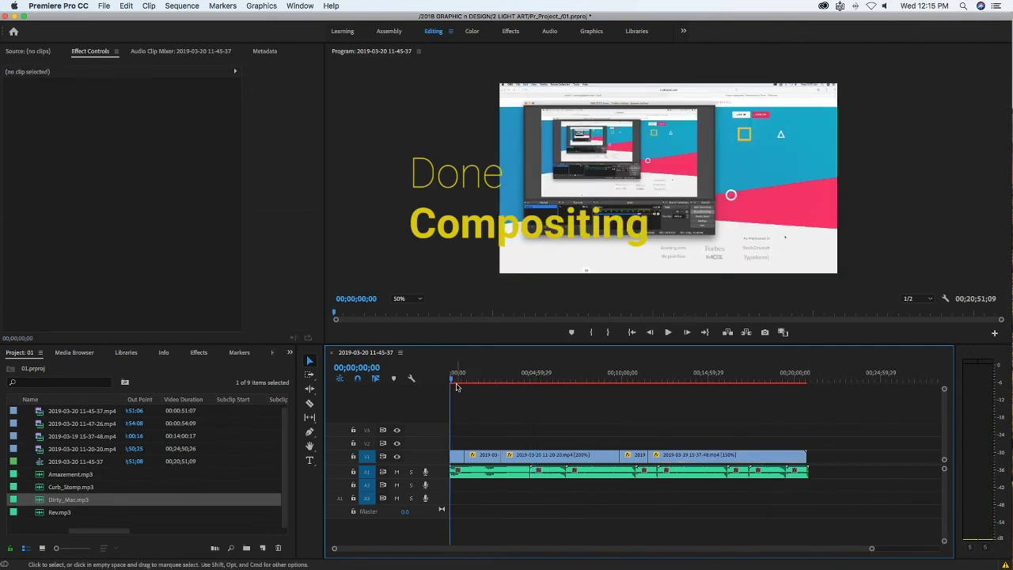
scroll(493, 417, "down", 1)
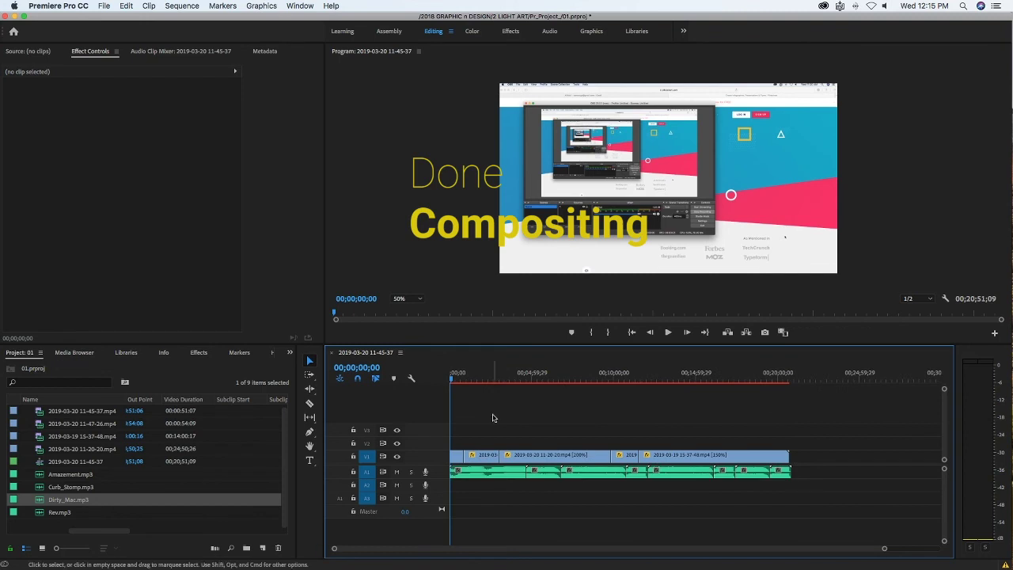
left_click(456, 381)
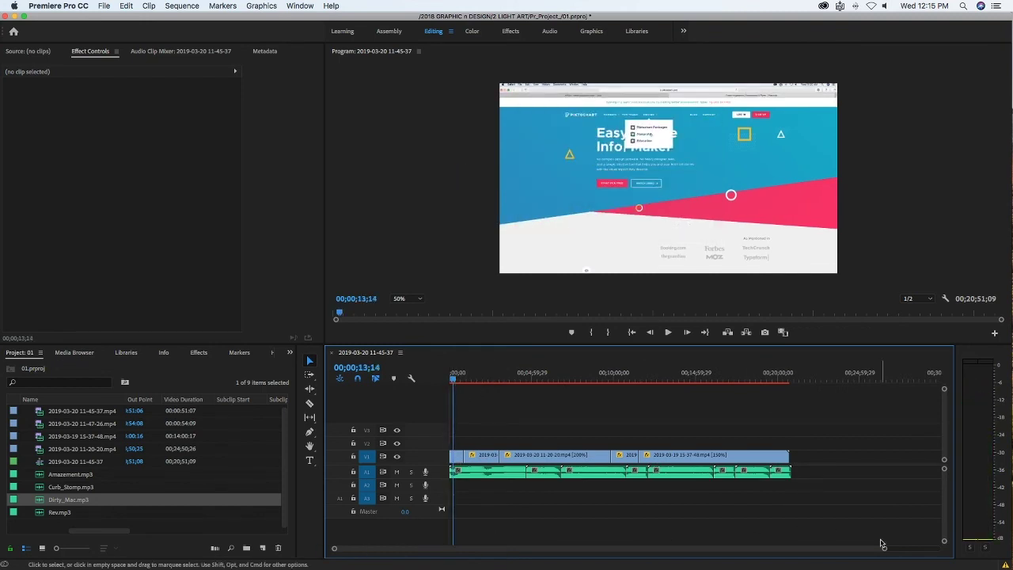
left_click_drag(881, 544, 349, 547)
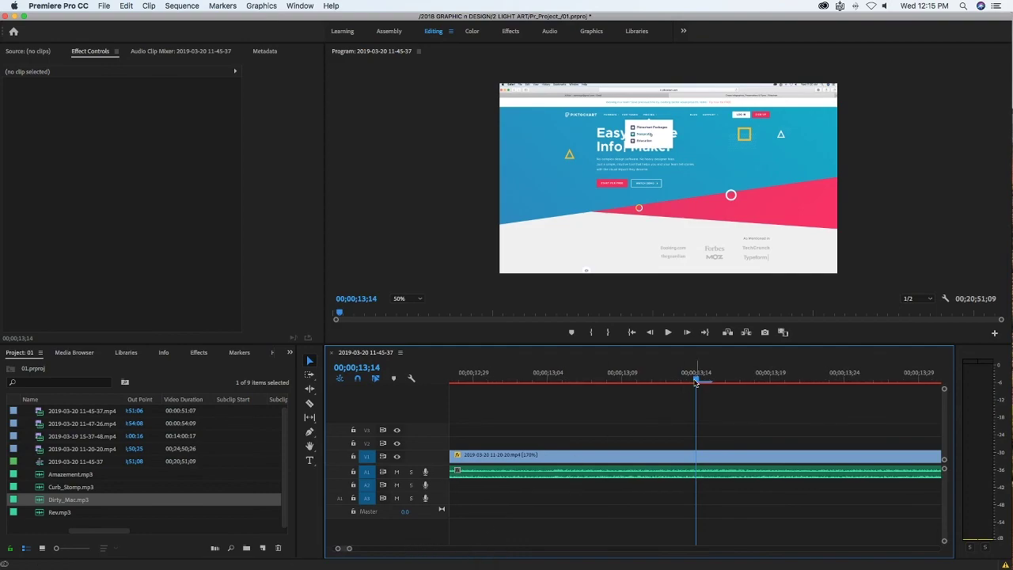
left_click_drag(696, 382, 459, 383)
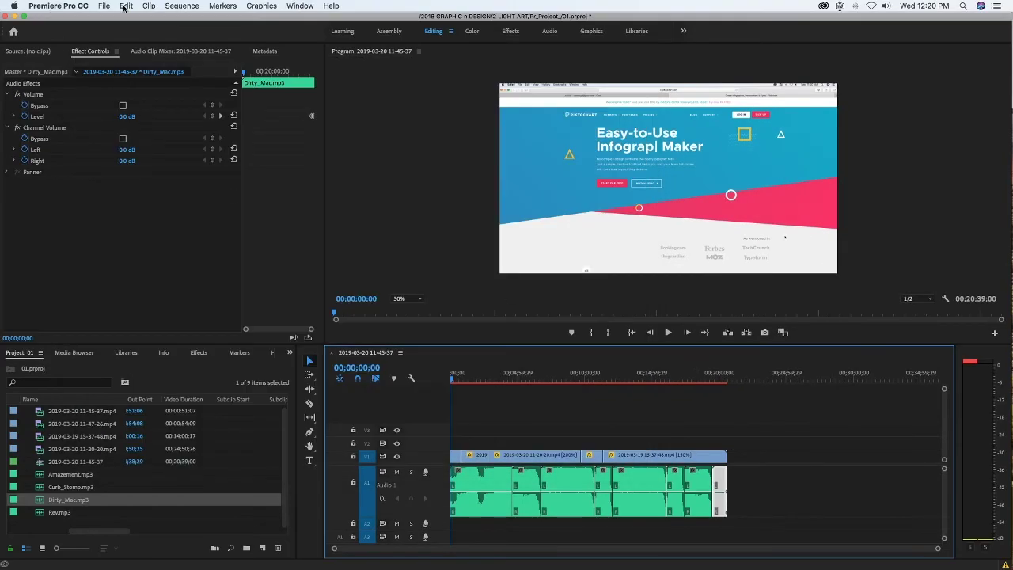
left_click_drag(449, 384, 567, 391)
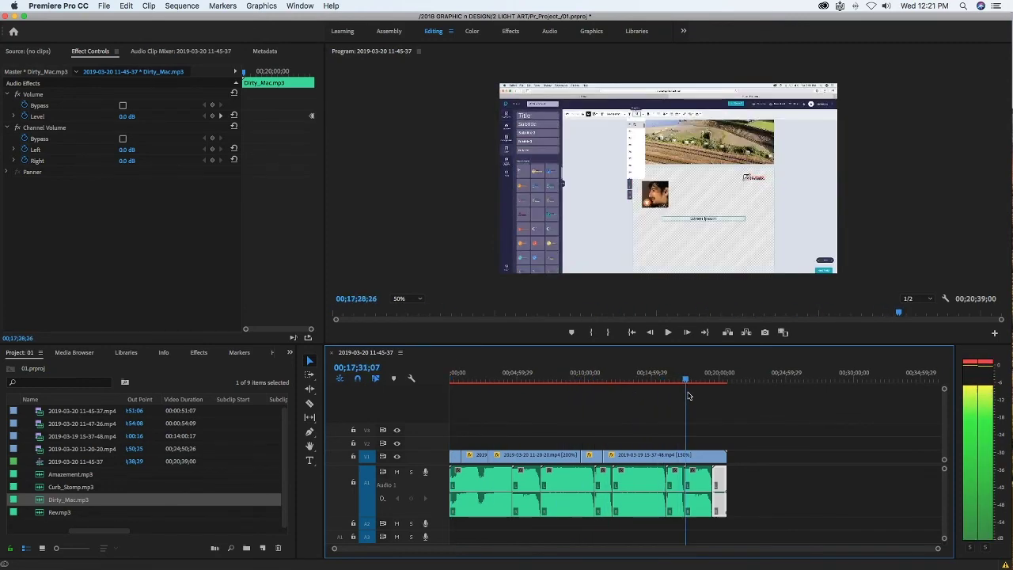
left_click_drag(568, 391, 728, 400)
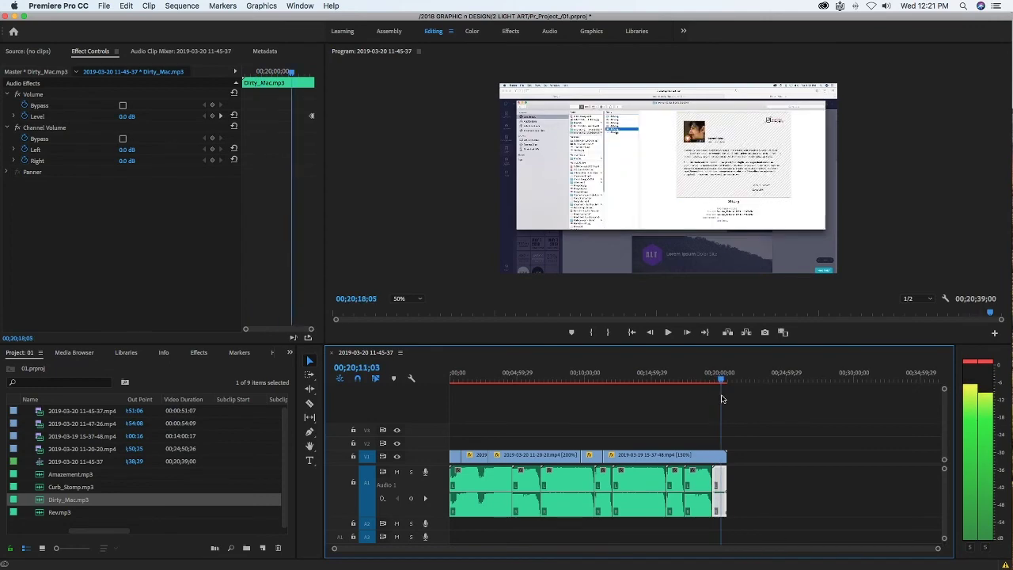
key("Home")
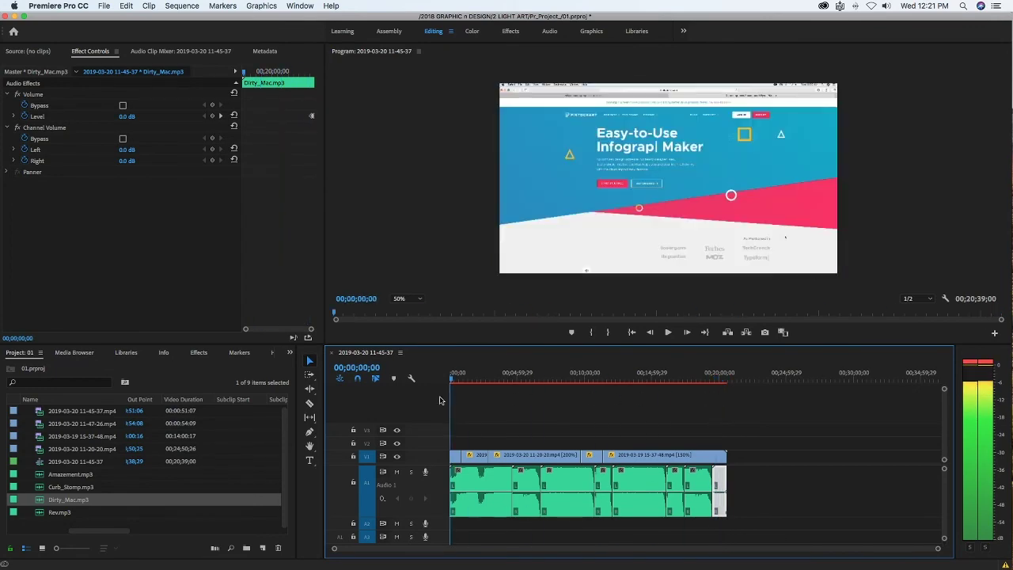
left_click(104, 6)
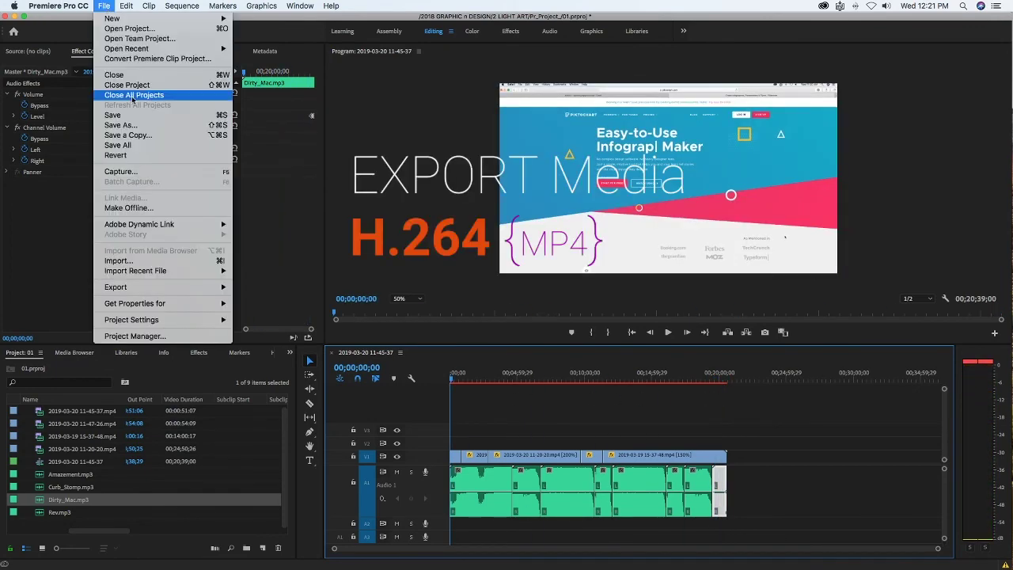
mouse_move(145, 287)
left_click(276, 289)
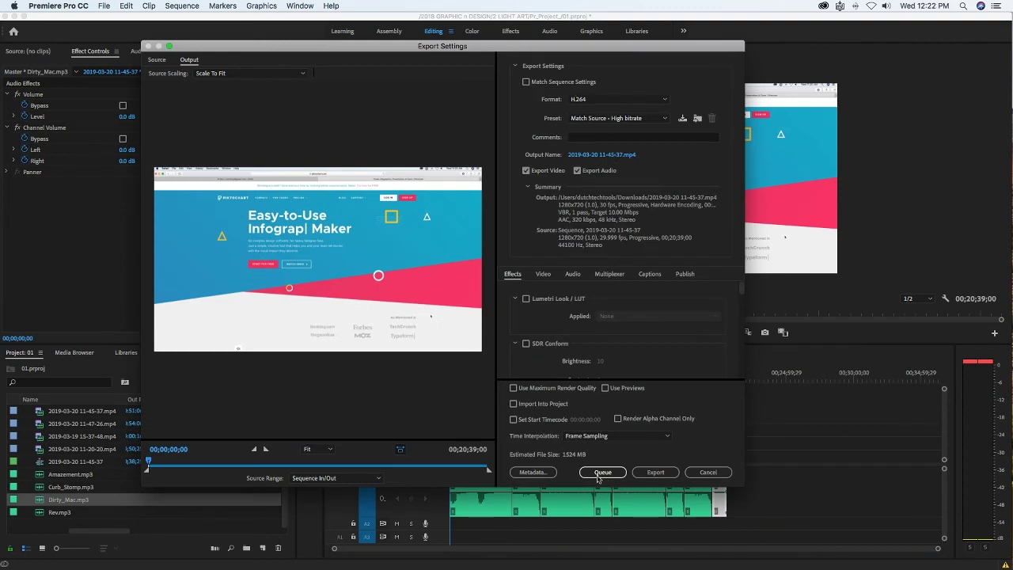
left_click(657, 475)
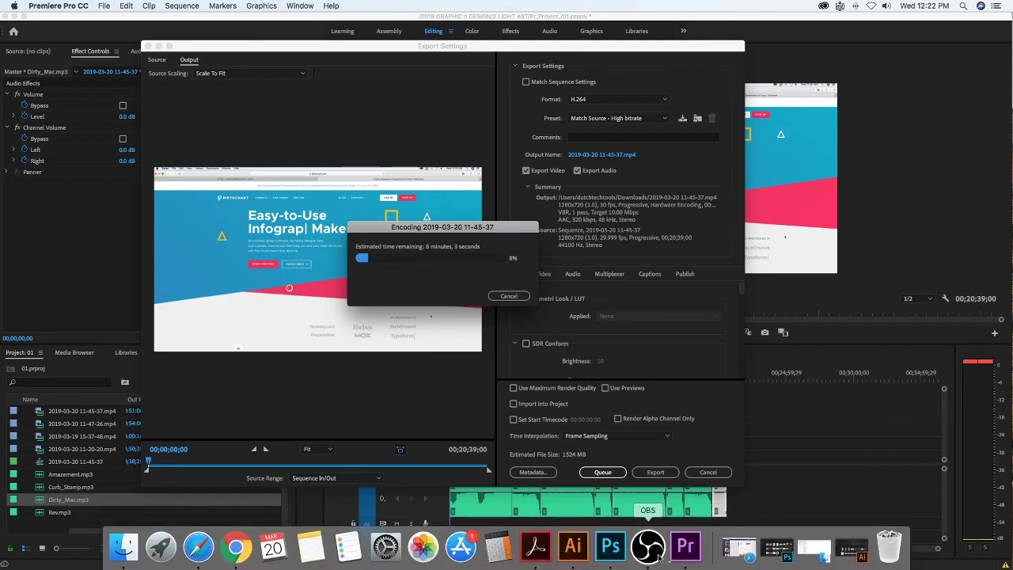
left_click(647, 548)
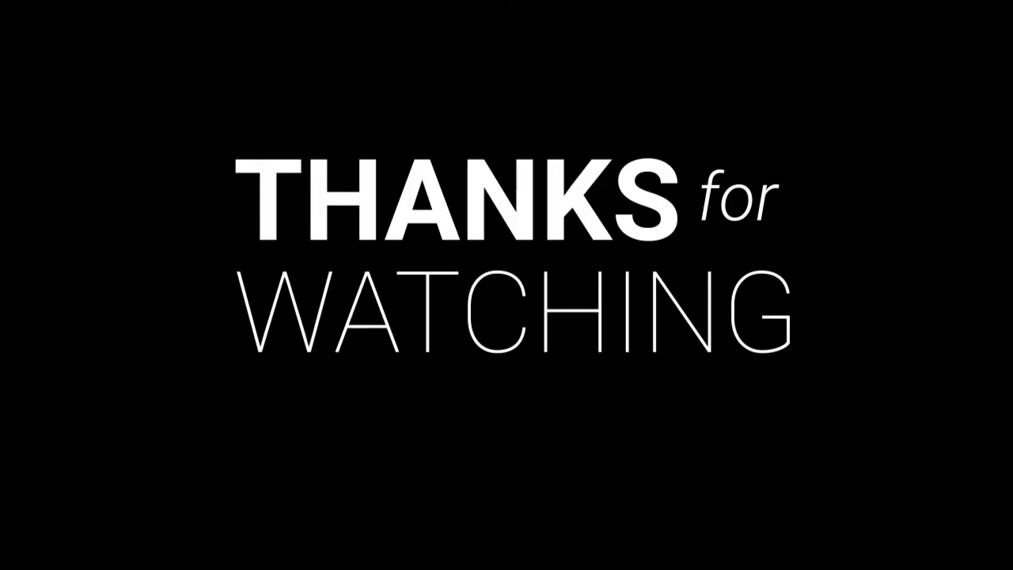